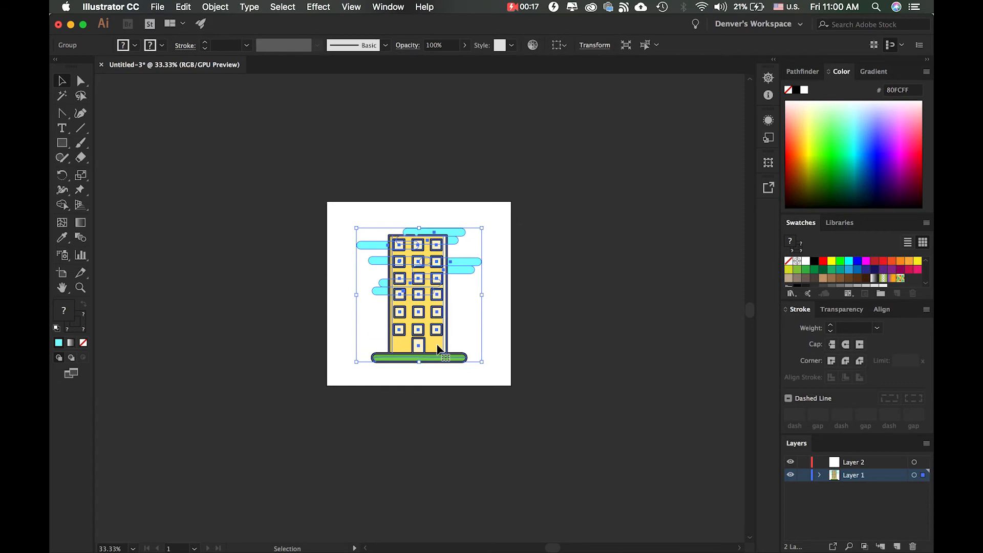
Move the finished building illustration off the artboard, placing it beside the right edge as a reference
drag(438, 350, 631, 352)
drag(542, 180, 682, 397)
drag(632, 351, 644, 352)
click(677, 167)
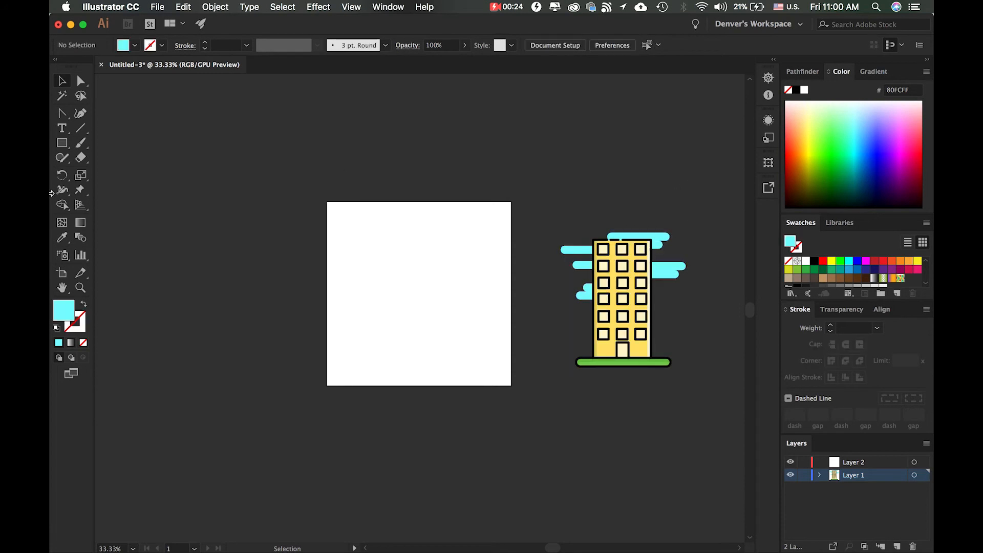
Draw a tall rectangle on the artboard for the building and fill it with the reference building's yellow, FFE36E
click(67, 144)
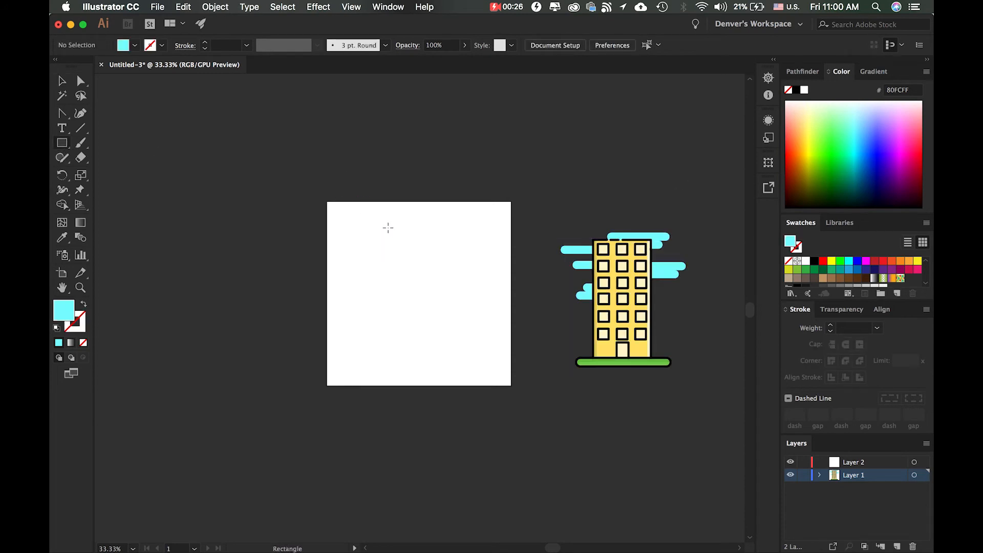
drag(387, 232, 450, 357)
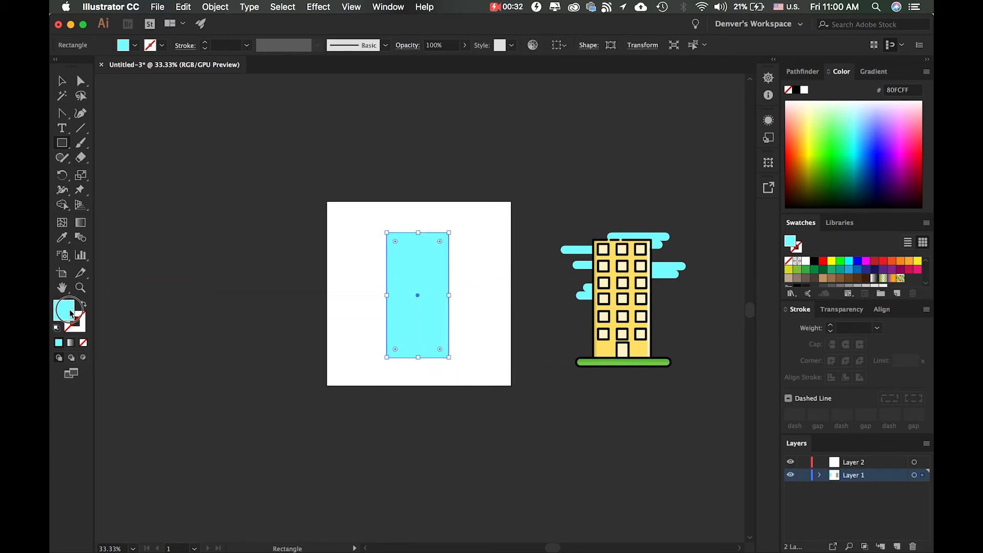
double_click(71, 313)
click(622, 229)
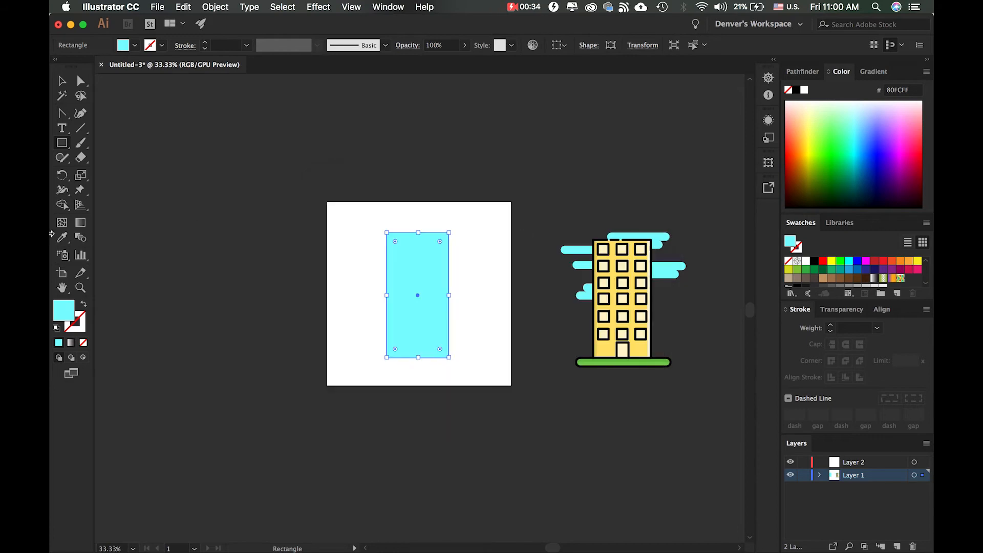
click(63, 242)
click(635, 346)
Widen the yellow building rectangle slightly by extending its right edge
key(a)
click(382, 218)
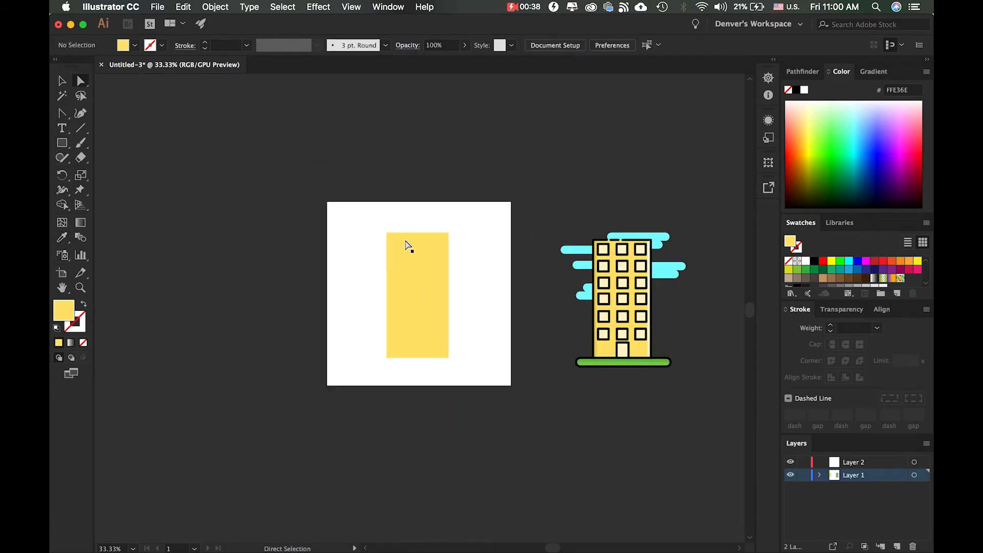
click(445, 277)
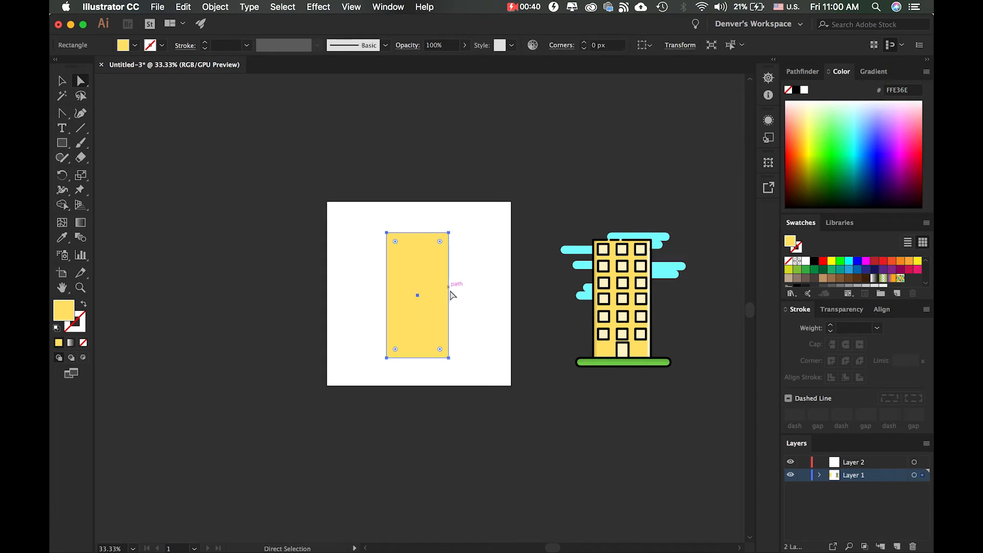
key(v)
drag(450, 298, 453, 294)
click(474, 248)
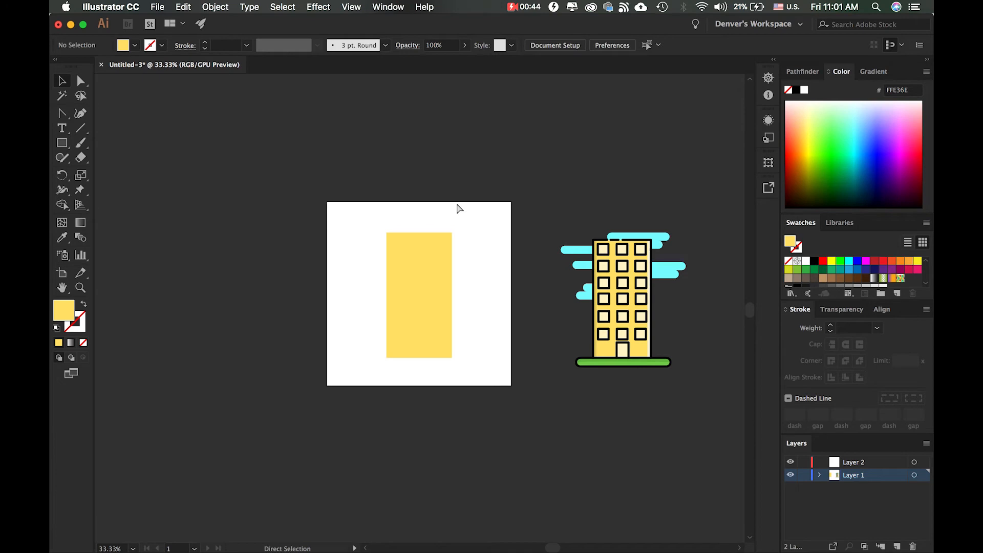
Draw a thin, wide ground rectangle directly beneath the building and round its corners fully to 21 px
key(super+equal)
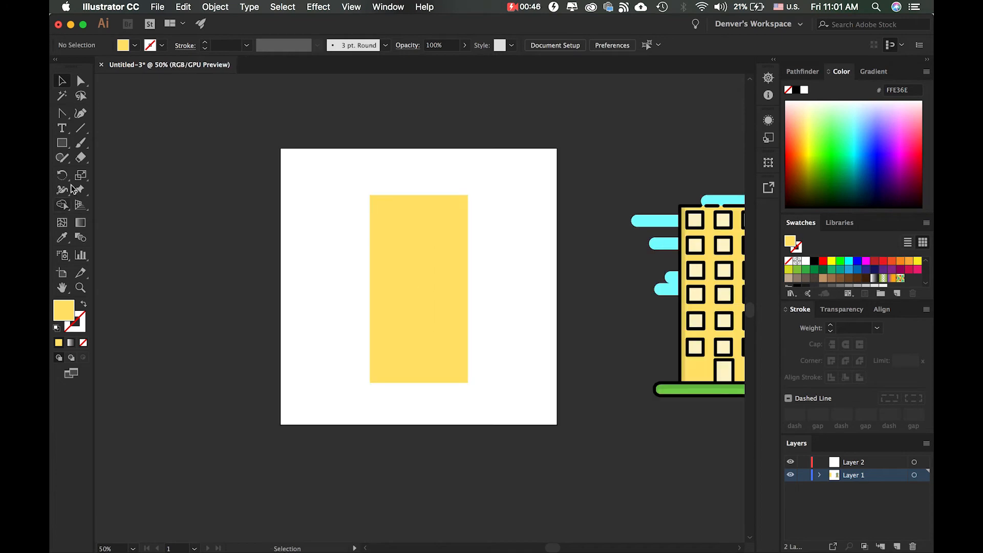
click(62, 142)
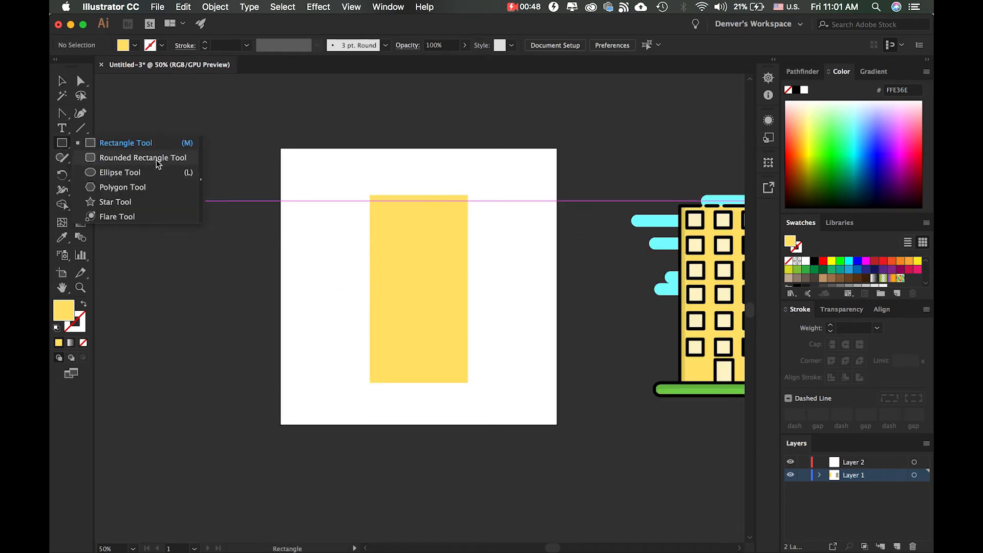
click(161, 140)
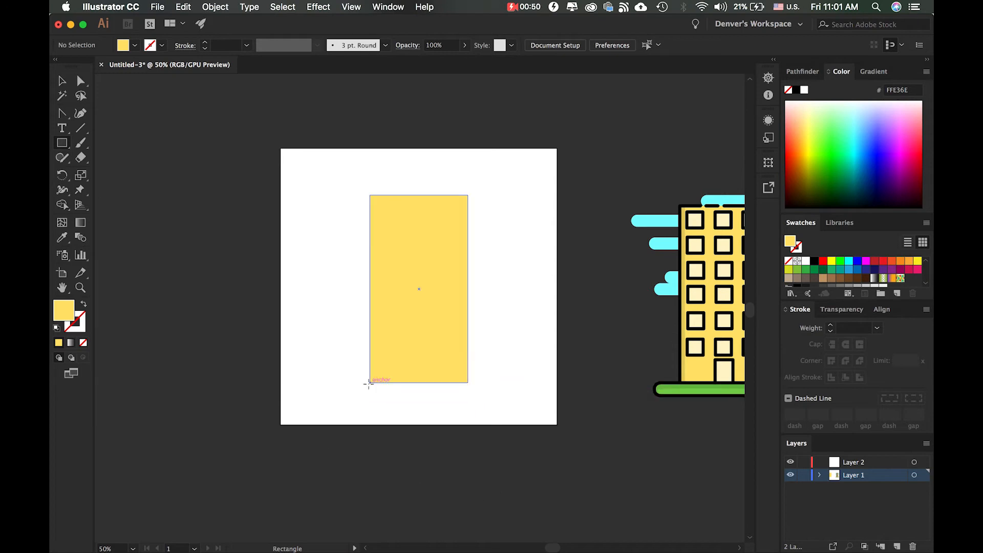
drag(332, 383, 515, 395)
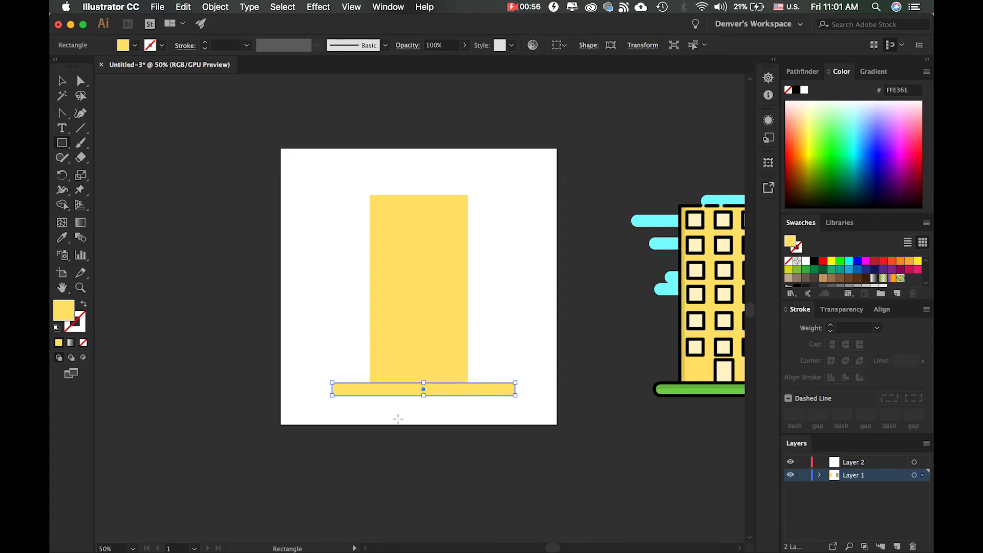
key(super+equal)
key(super+equal)
key(super+equal)
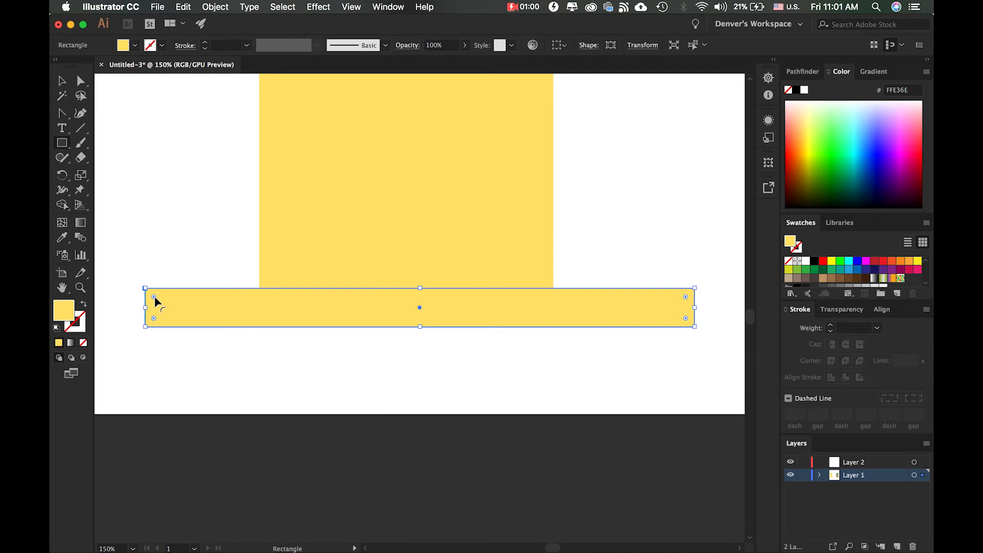
drag(154, 298, 194, 311)
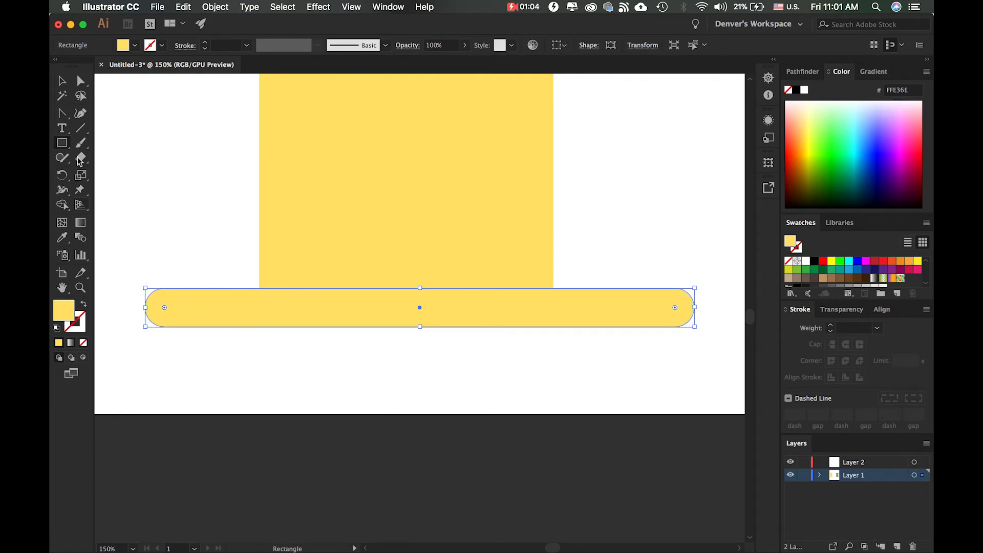
Fill the rounded ground bar with the green 42C661
click(81, 82)
click(390, 394)
click(309, 318)
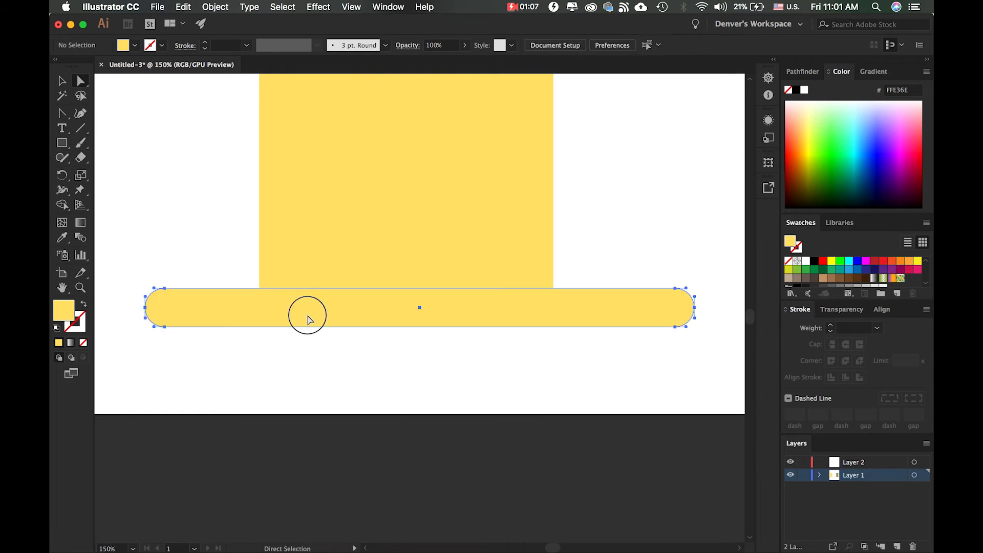
double_click(67, 313)
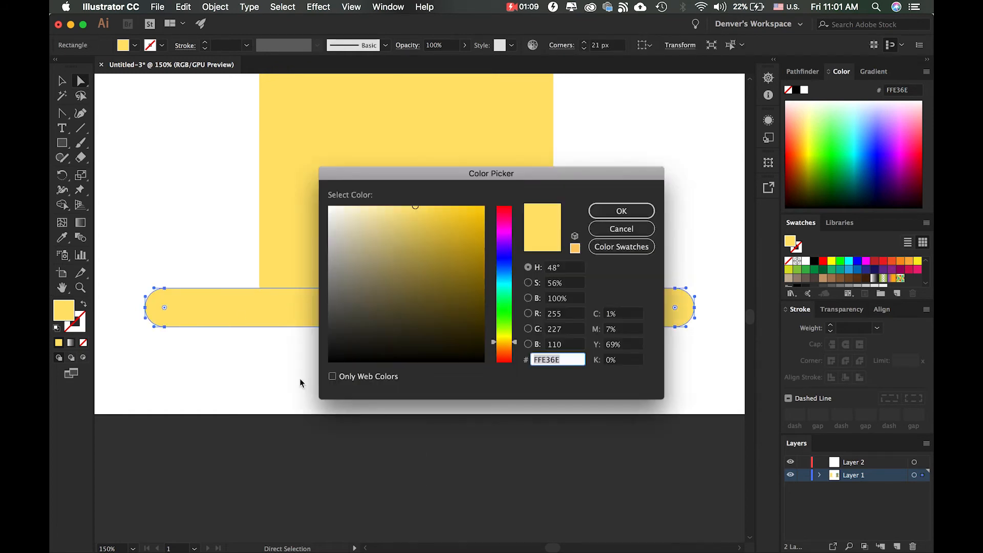
click(505, 307)
click(434, 239)
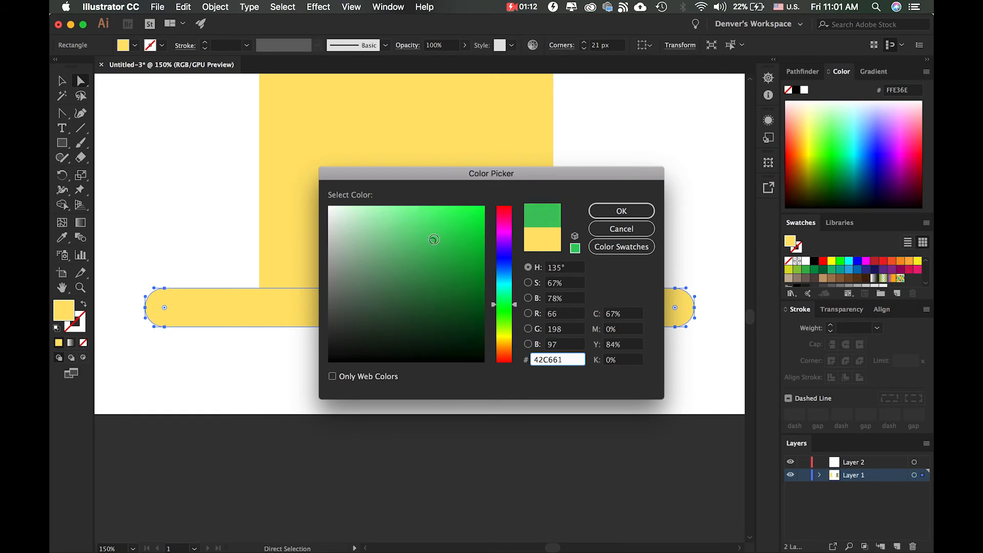
click(624, 211)
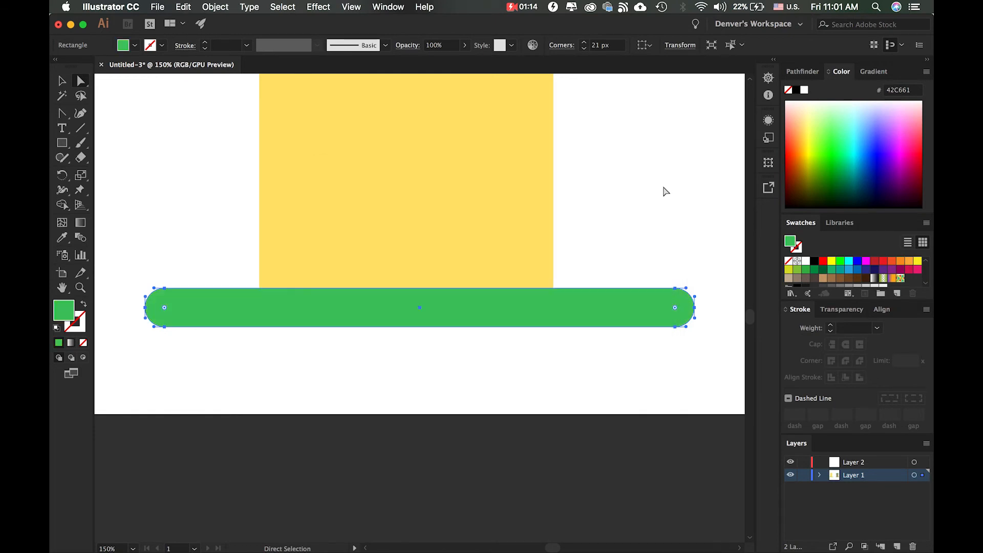
click(665, 192)
Draw a small square for a window in the white area left of the building
key(super+minus)
key(super+minus)
key(super+minus)
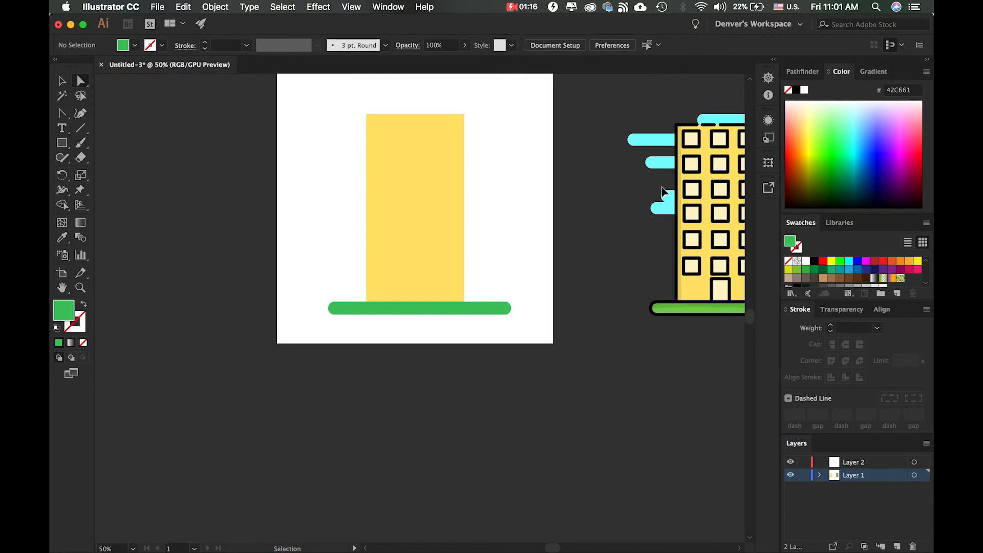
scroll(664, 193, up, 3)
scroll(588, 291, up, 1)
key(super+plus)
key(super+plus)
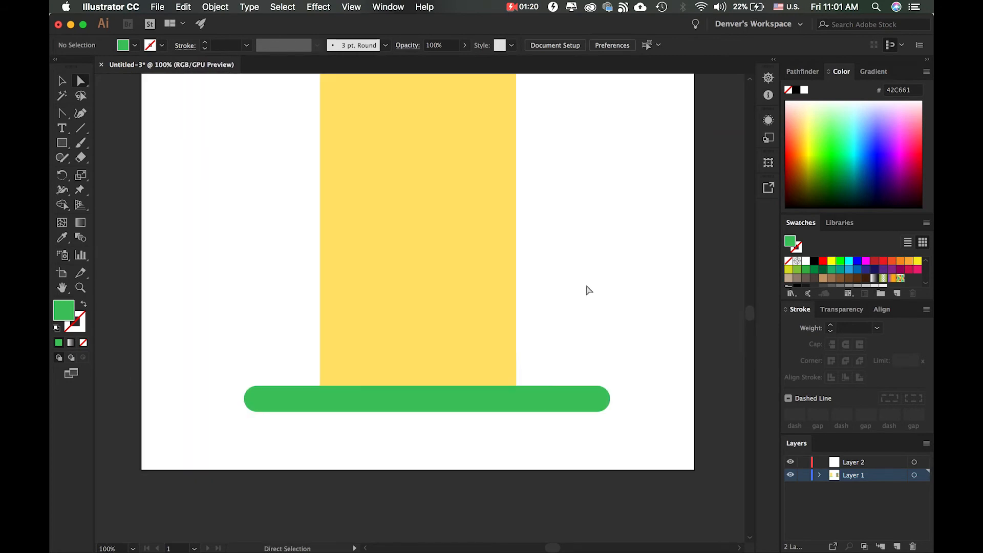
scroll(588, 290, up, 5)
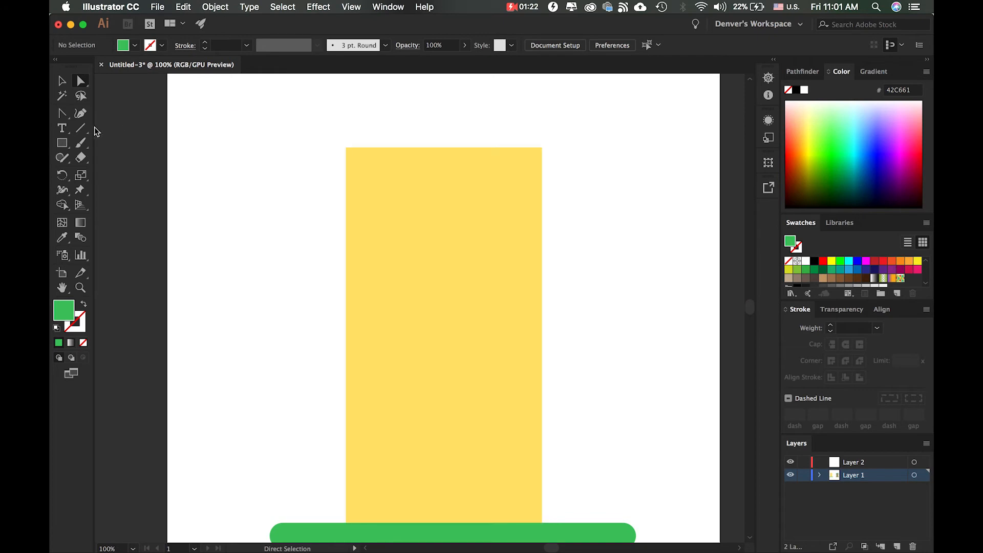
drag(62, 147, 97, 141)
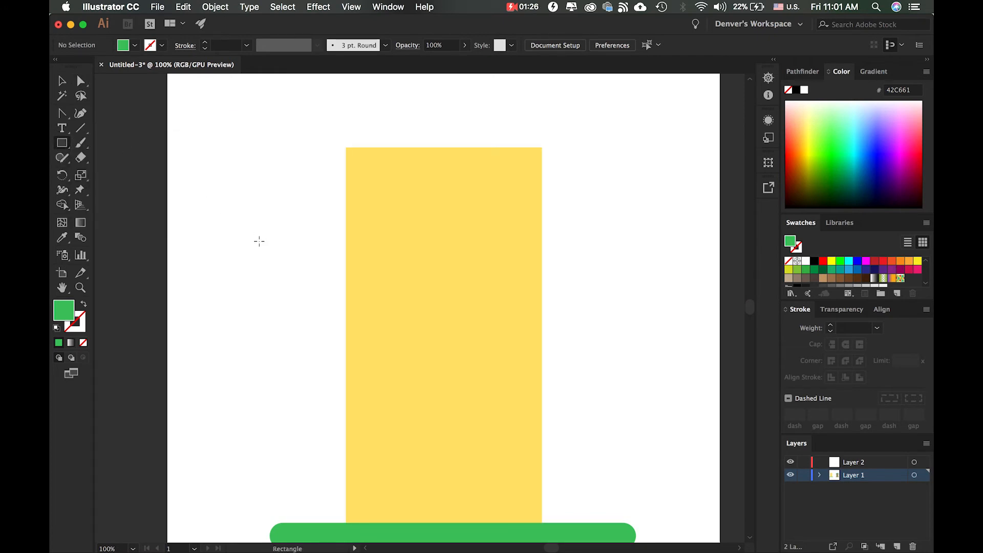
drag(259, 241, 278, 264)
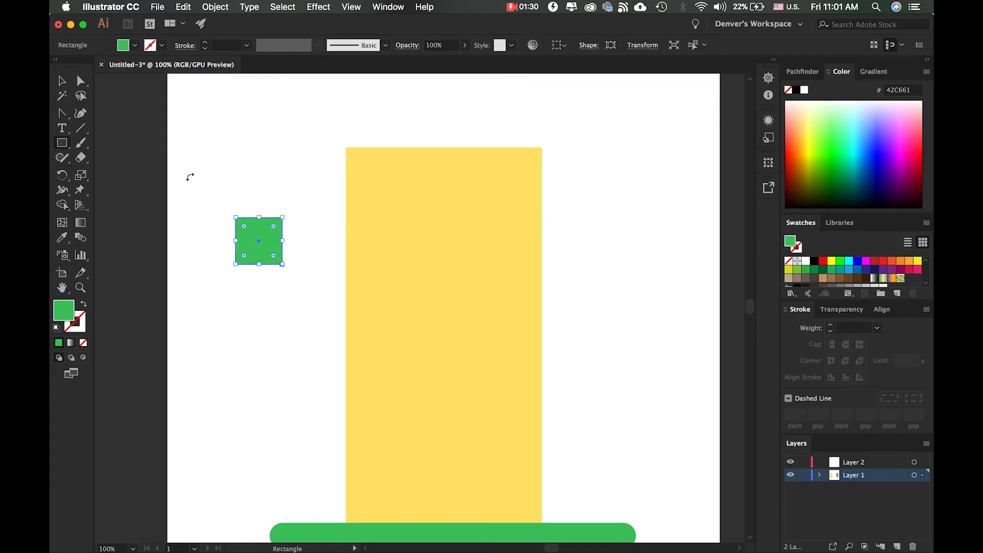
Sample the building's yellow onto the window square and lighten its fill to FFEEA4
click(60, 81)
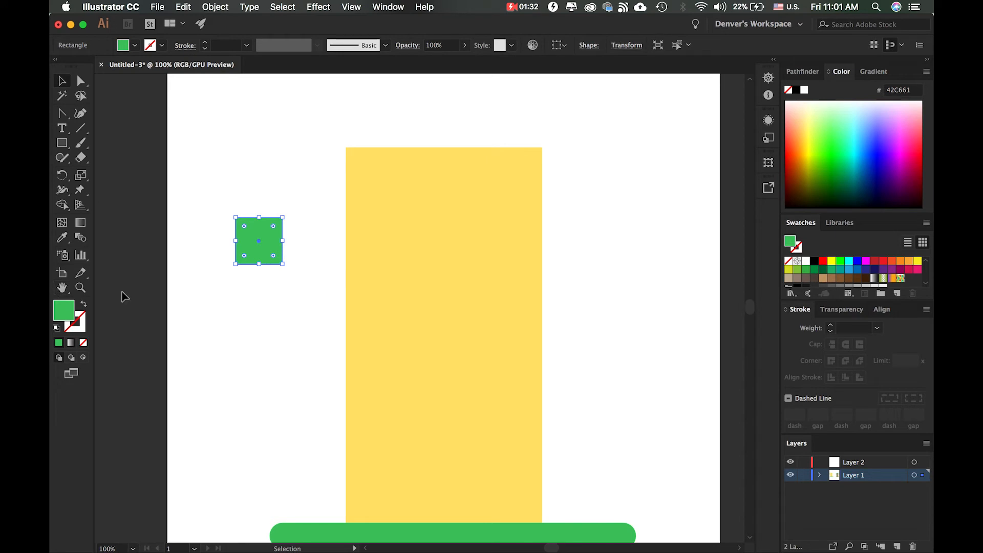
double_click(61, 311)
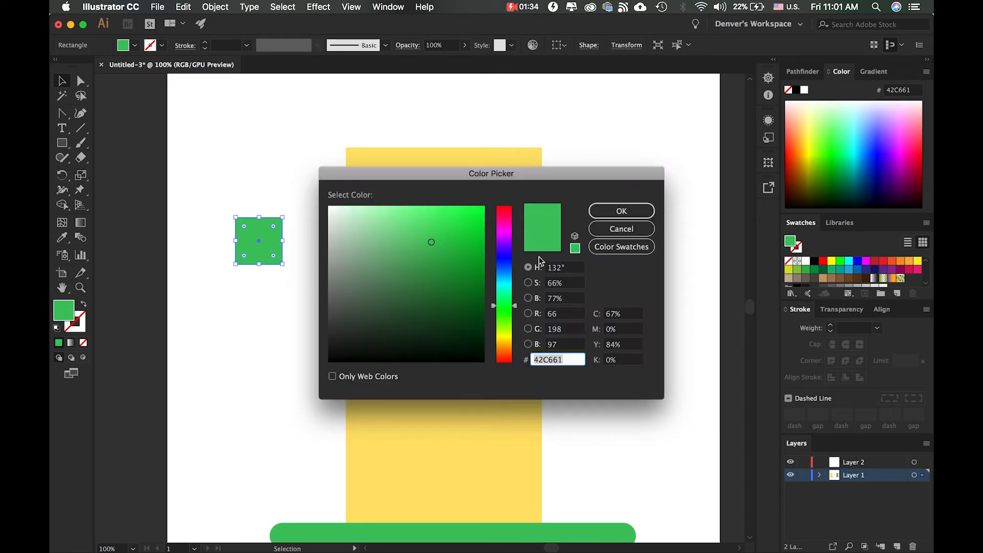
click(615, 229)
key(i)
click(388, 248)
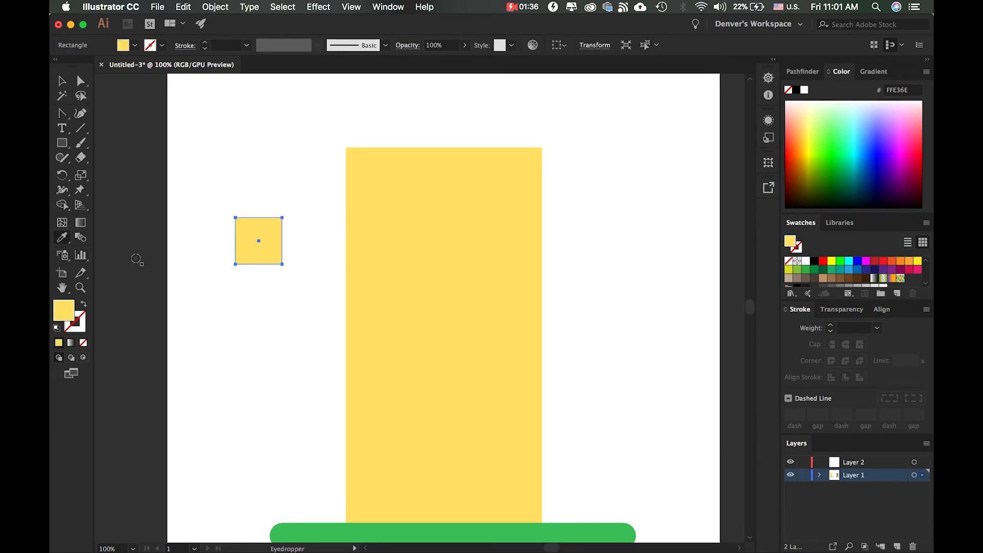
double_click(64, 309)
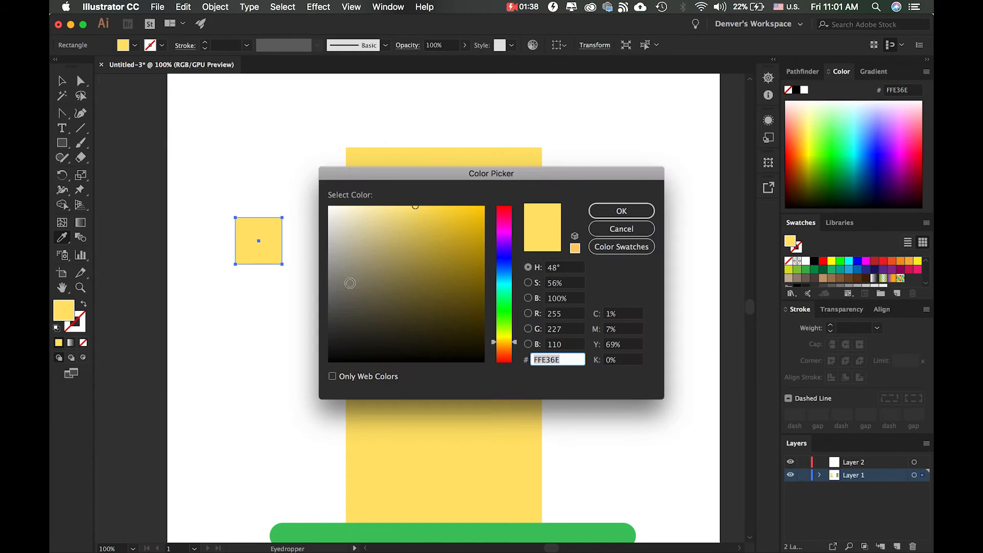
drag(394, 208, 384, 206)
click(617, 211)
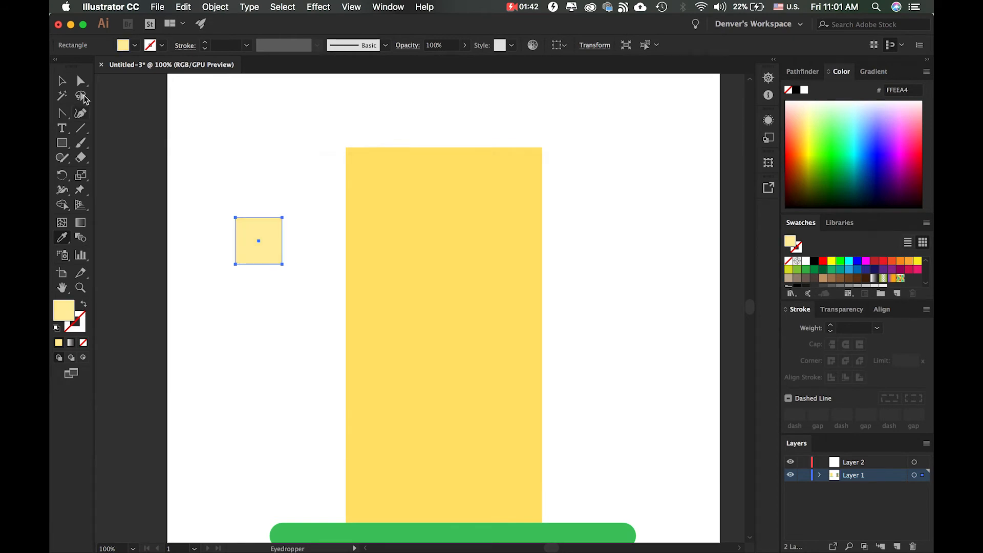
Shrink the pale yellow window square slightly and place it in the building's upper-left corner
click(63, 81)
drag(284, 216, 400, 167)
click(390, 189)
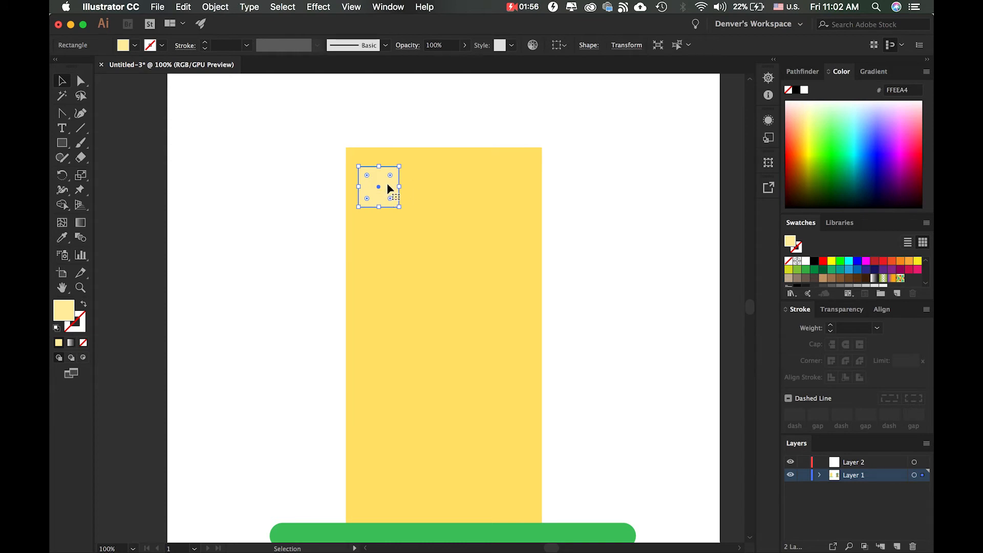
Duplicate the window into an evenly spaced grid of three columns and five rows down the building
drag(388, 185, 512, 182)
click(565, 96)
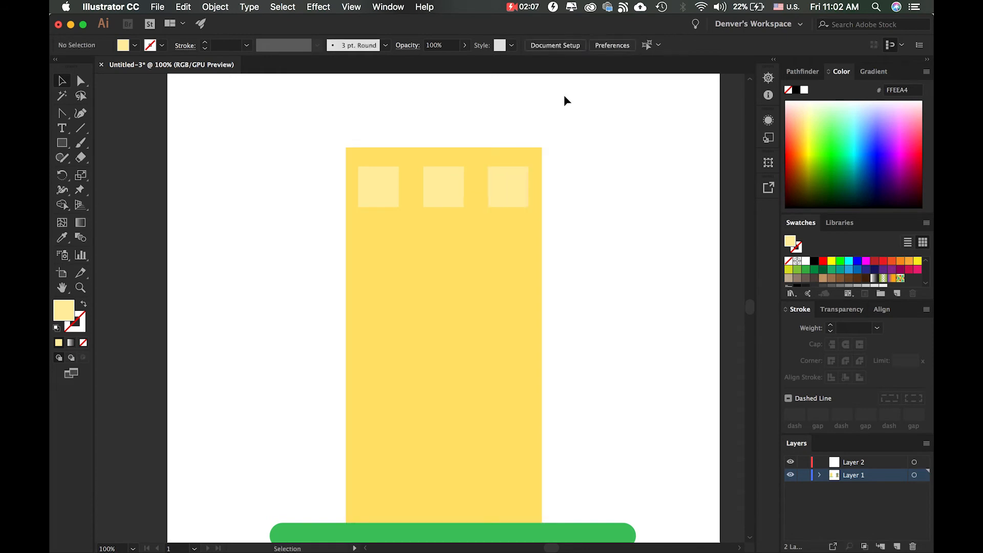
click(391, 200)
shift+click(451, 202)
shift+click(507, 198)
scroll(544, 233, down, 2)
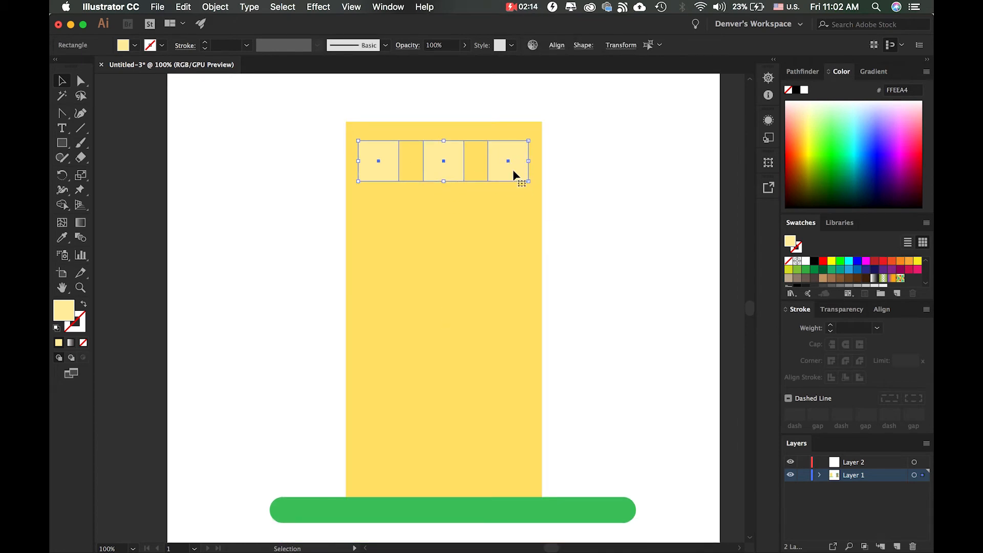
drag(515, 174, 514, 344)
drag(514, 348, 514, 401)
click(604, 291)
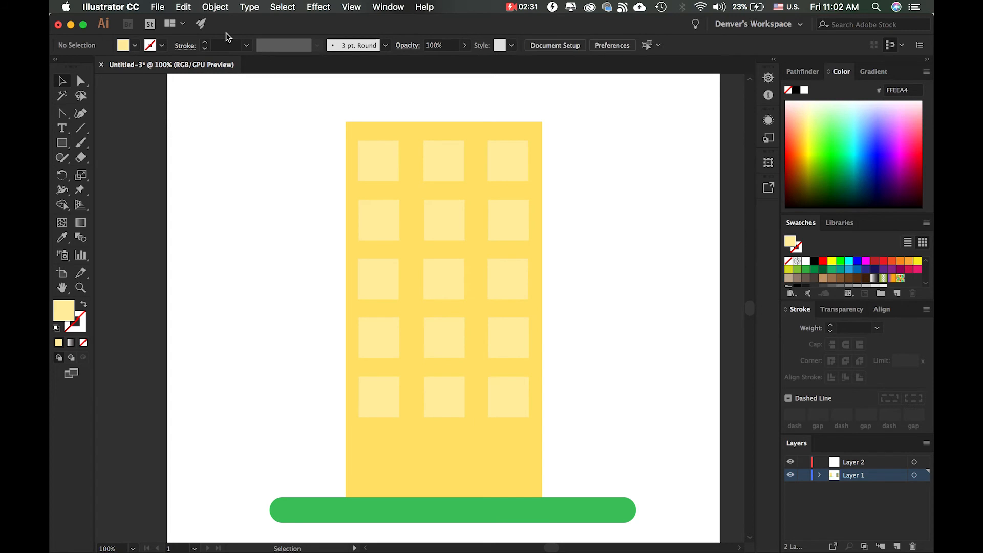
Draw a pale yellow door at the building's bottom centre, standing on the ground bar and as wide as the windows
click(62, 142)
drag(597, 161, 433, 476)
click(59, 75)
drag(444, 412, 445, 427)
click(469, 463)
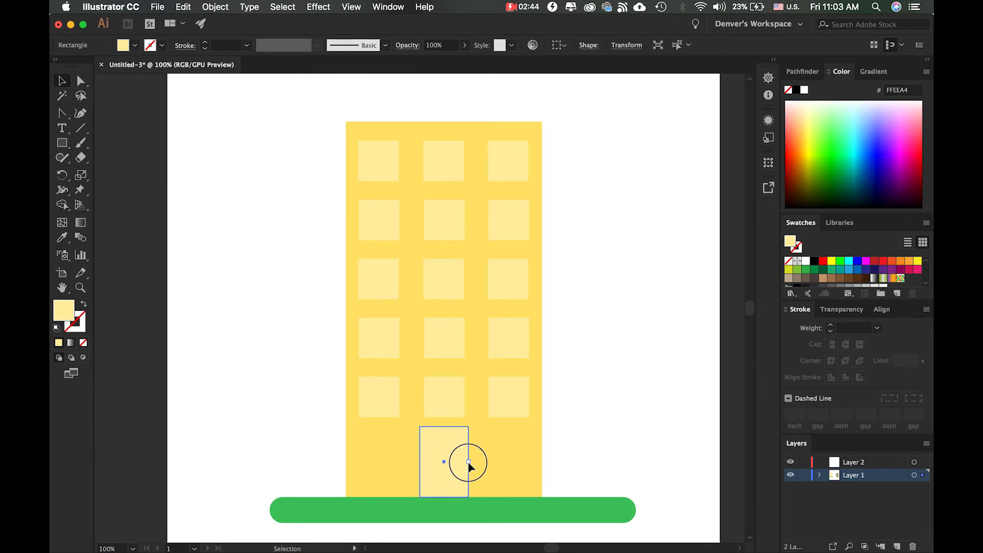
drag(470, 463, 464, 463)
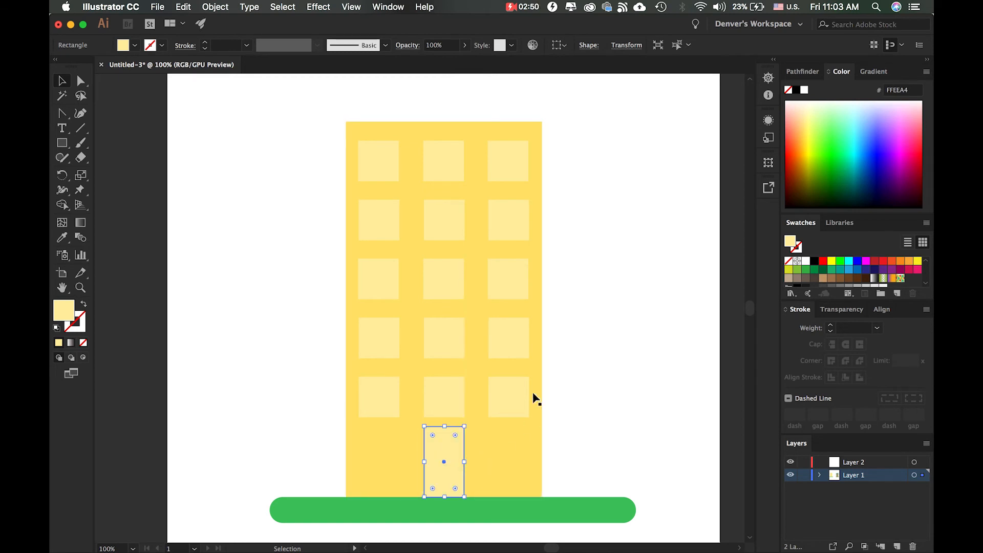
Lower the door's top edge slightly to widen the gap below the bottom row of windows
click(616, 385)
click(443, 447)
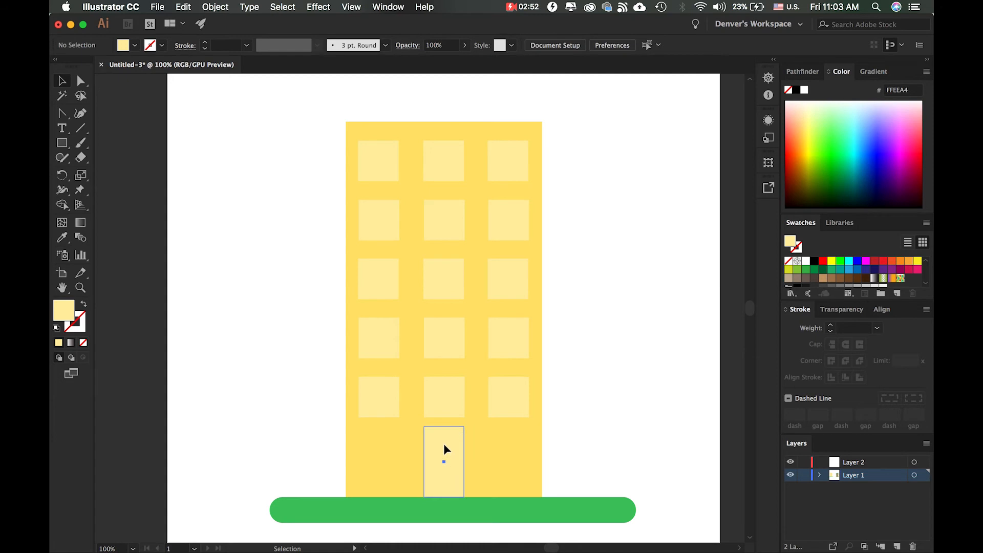
drag(444, 426, 443, 429)
click(569, 421)
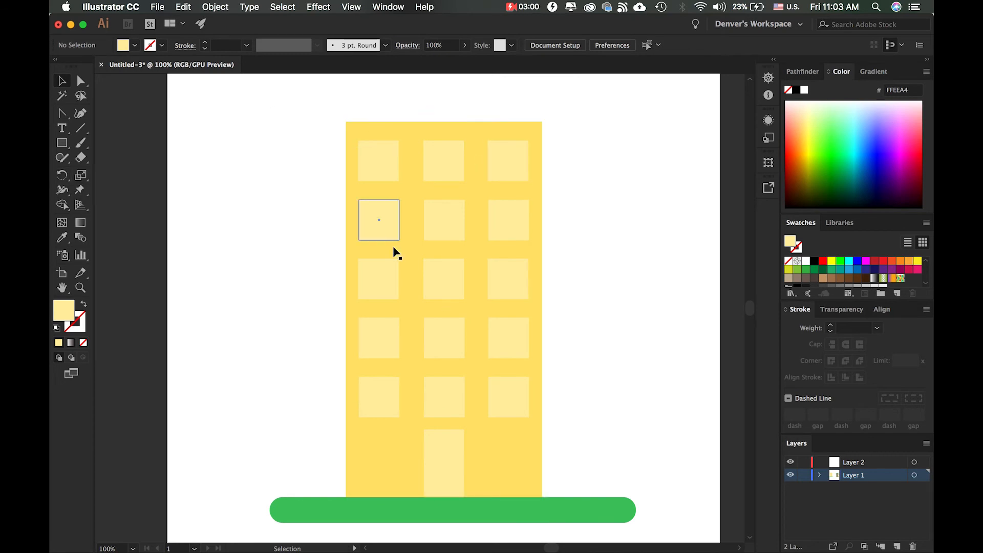
Examine the dark and light shading strips along the vertical edges of the finished reference building
key(super+minus)
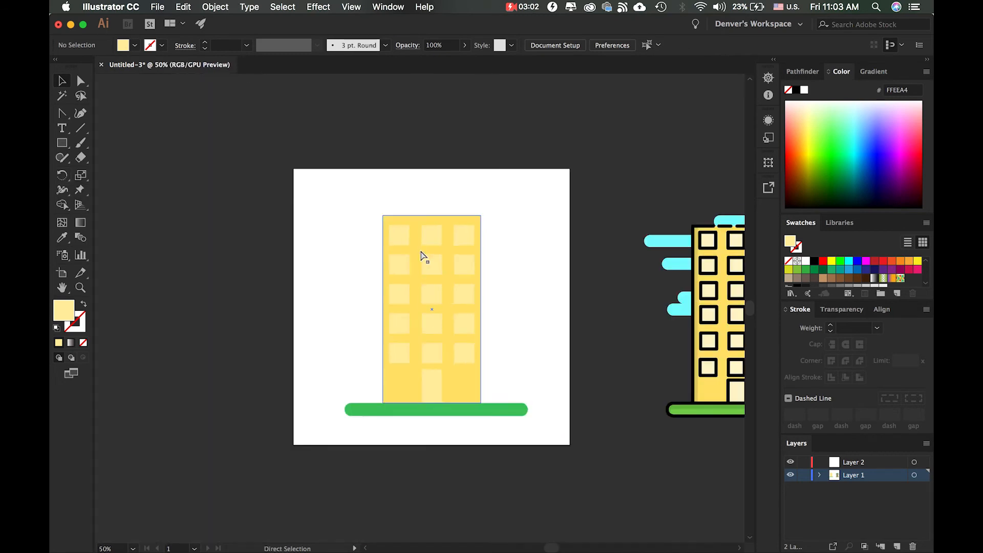
scroll(424, 255, right, 6)
key(super+plus)
key(super+plus)
key(super+plus)
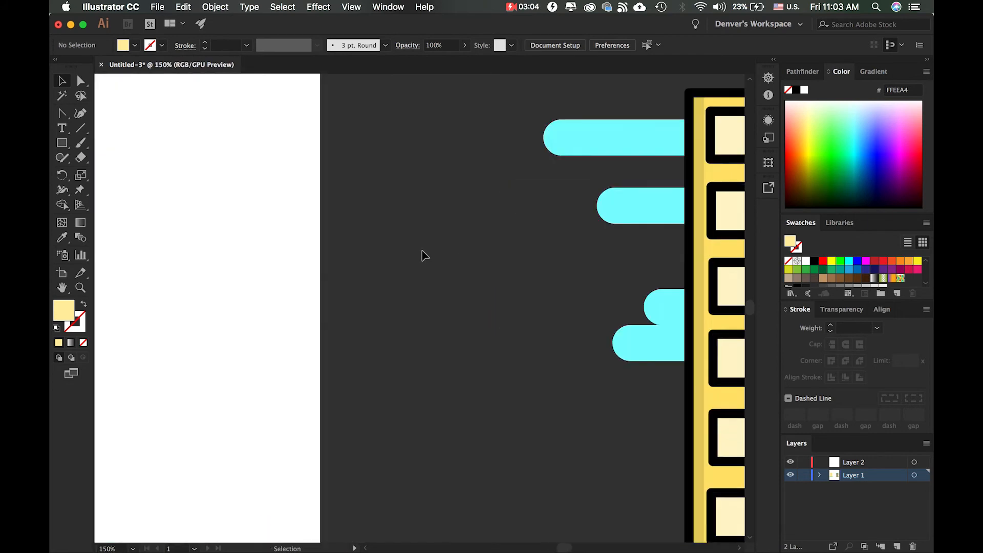
scroll(507, 285, right, 5)
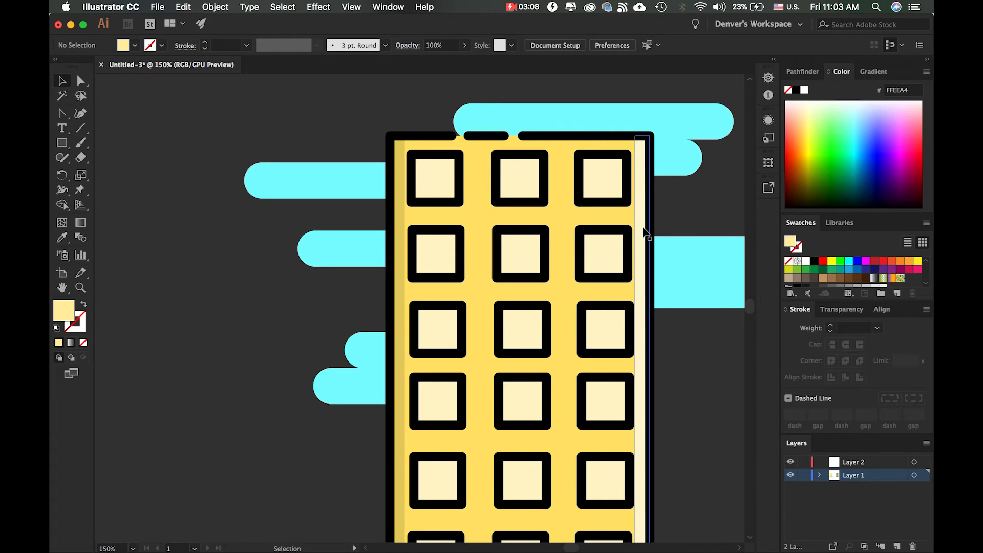
key(super+minus)
key(super+minus)
key(super+minus)
scroll(644, 233, left, 10)
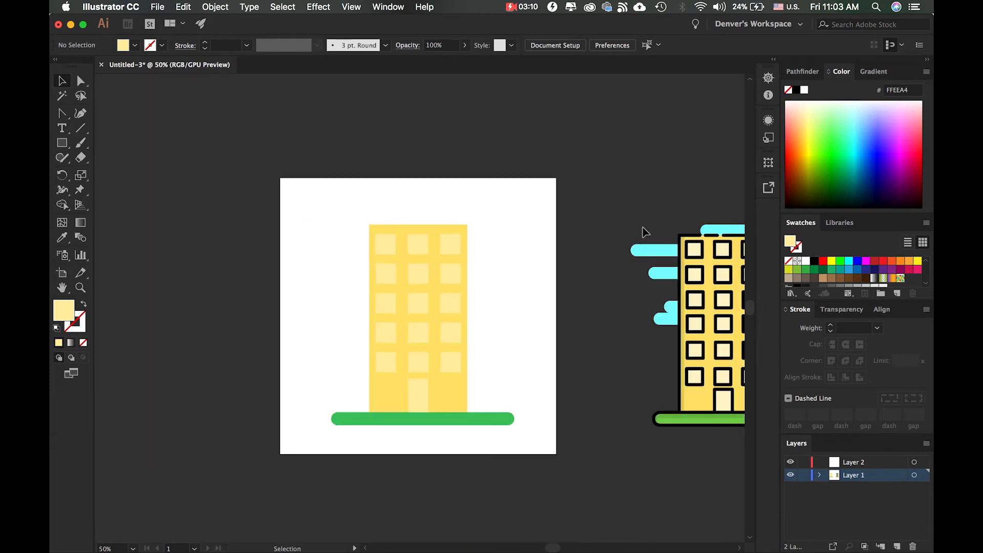
scroll(644, 233, left, 2)
Draw a closed Pen shape covering a full-height strip about 15 px wide inside the building's left edge and extending past its outline
key(super+plus)
key(super+plus)
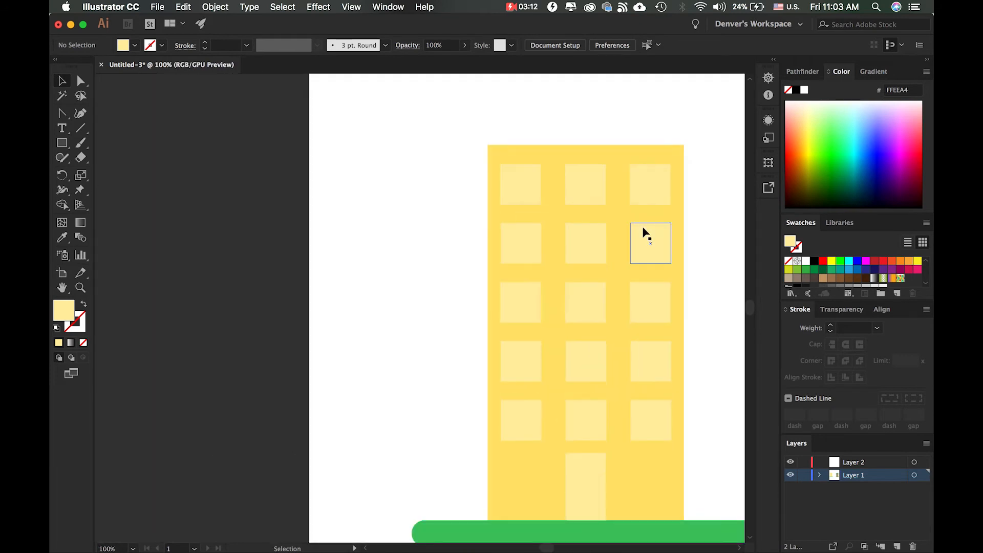
drag(66, 113, 91, 109)
scroll(485, 140, right, 3)
scroll(485, 140, down, 1)
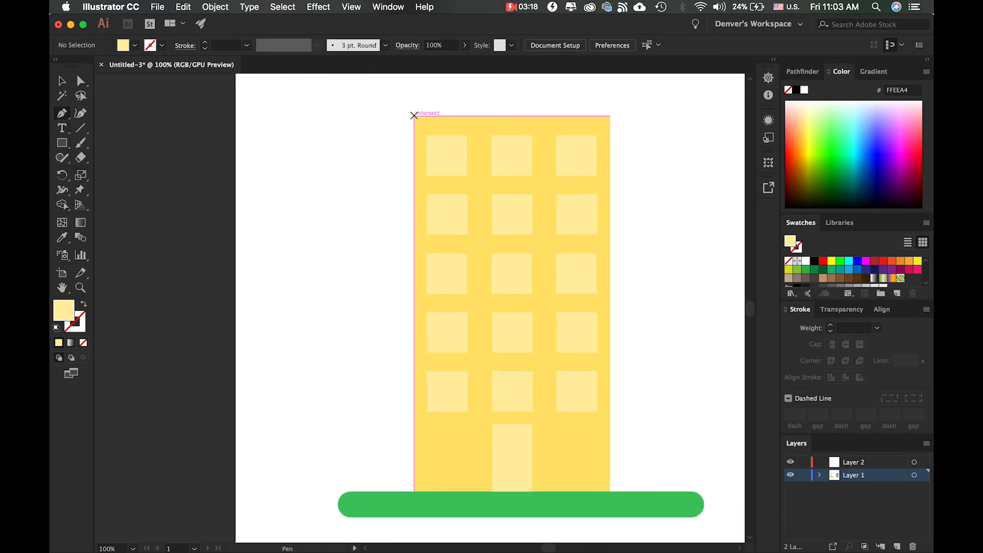
click(414, 116)
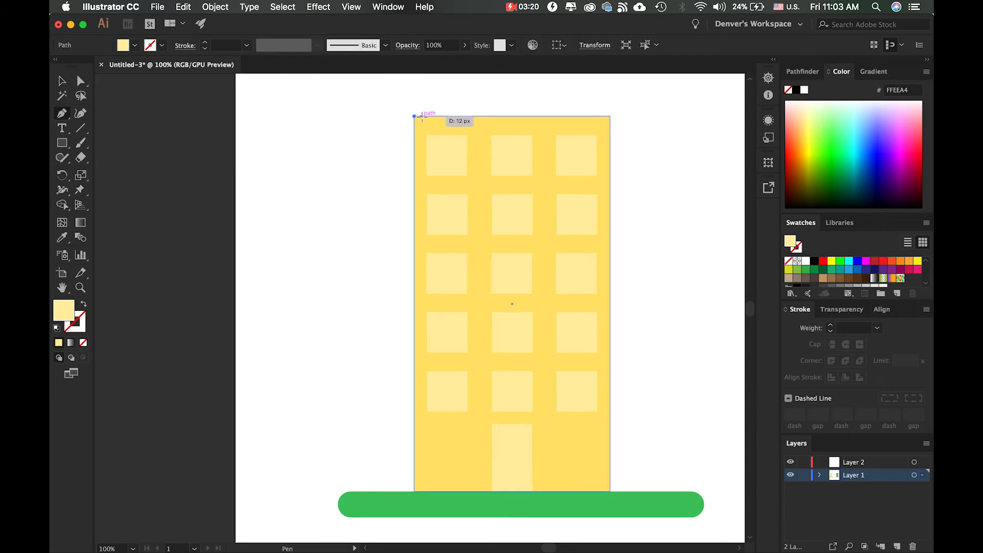
click(424, 117)
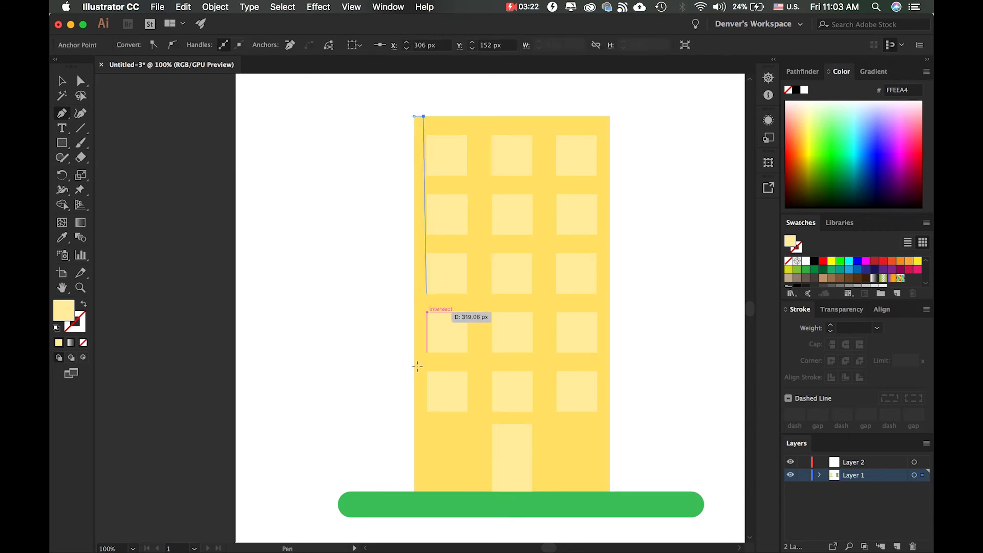
click(424, 491)
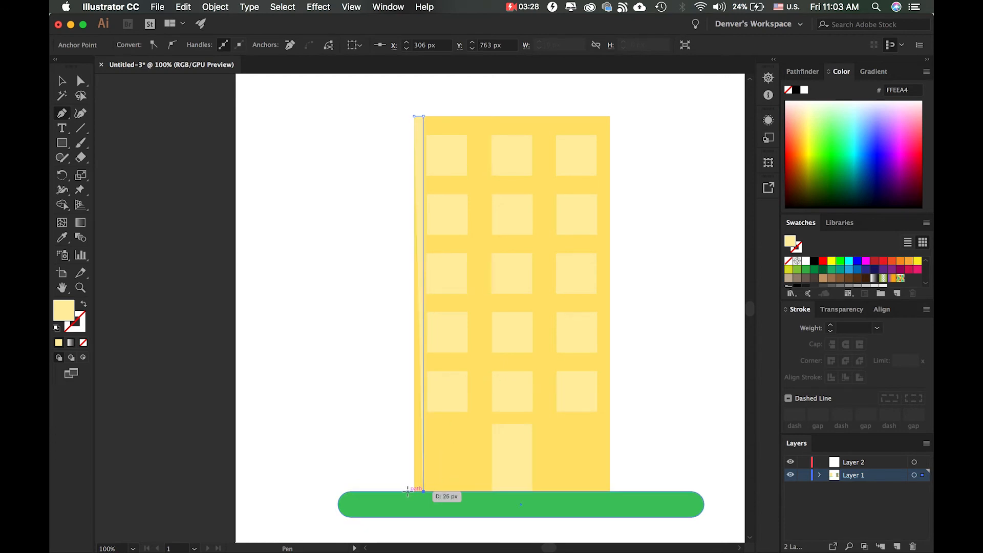
click(402, 490)
click(389, 203)
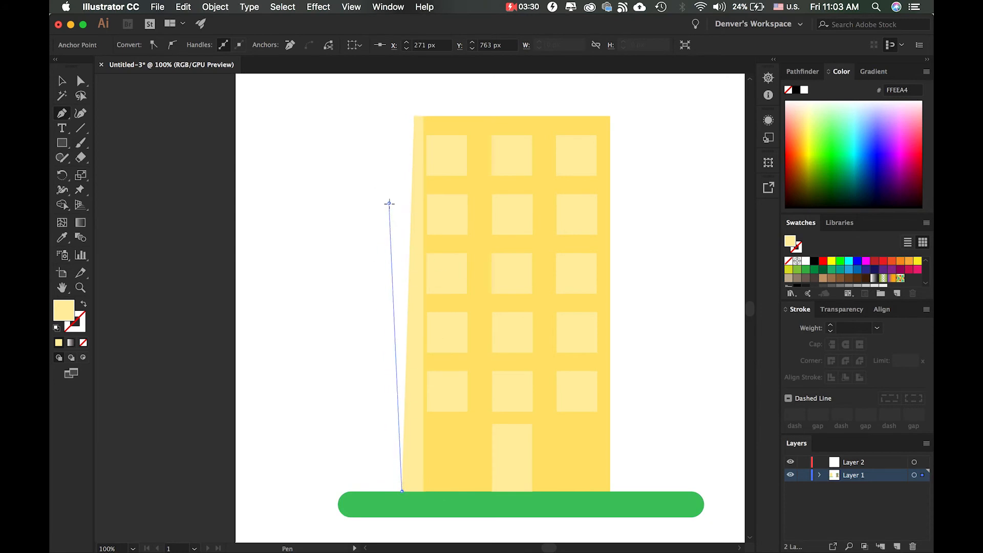
click(380, 109)
click(415, 117)
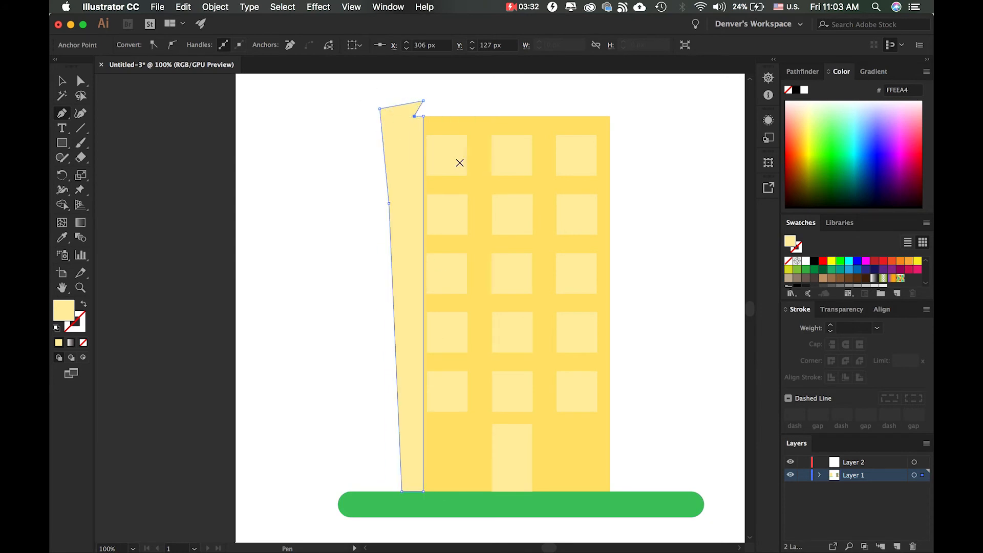
Fill the new shape along the building's left edge with black (000000)
double_click(64, 310)
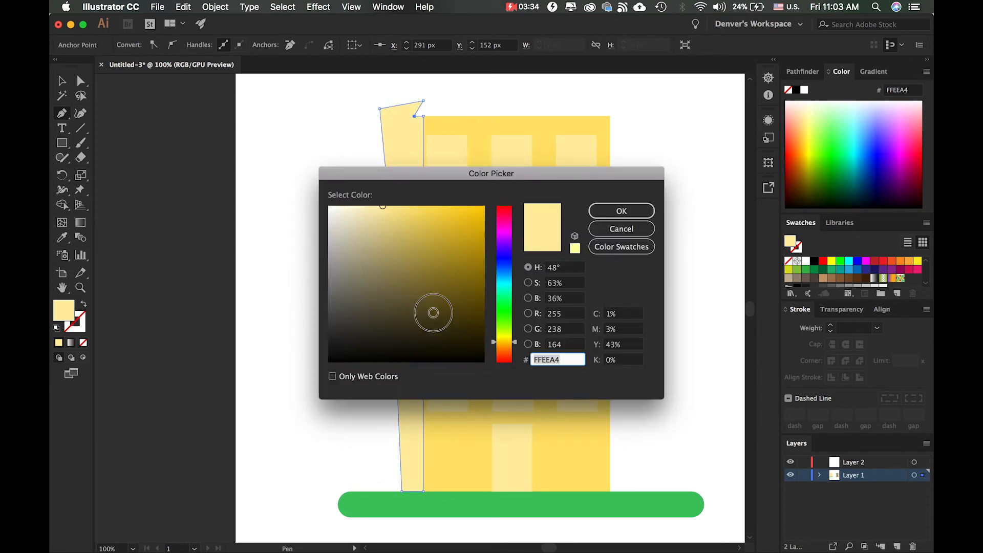
drag(461, 343, 505, 377)
click(624, 213)
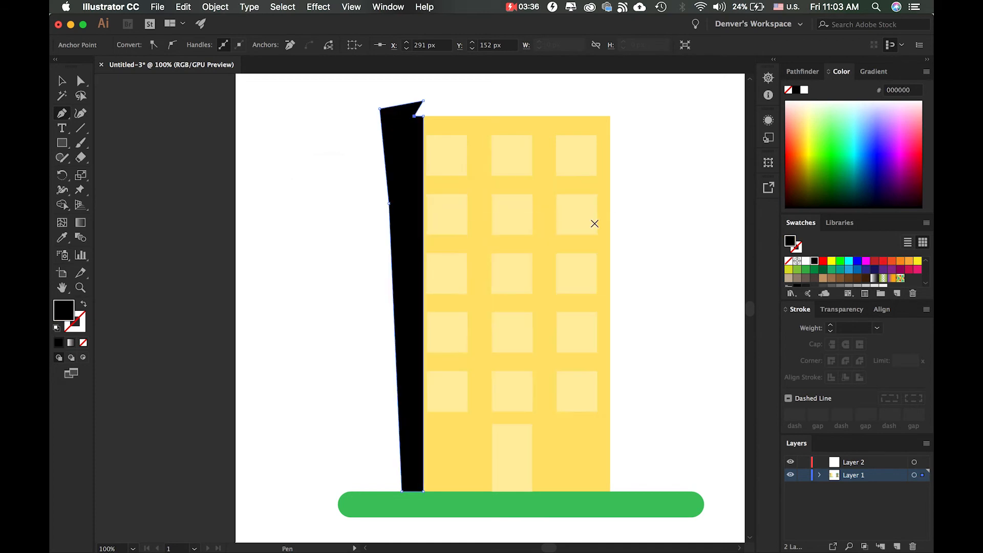
Set the black shape's opacity to 10% and deselect it
click(841, 309)
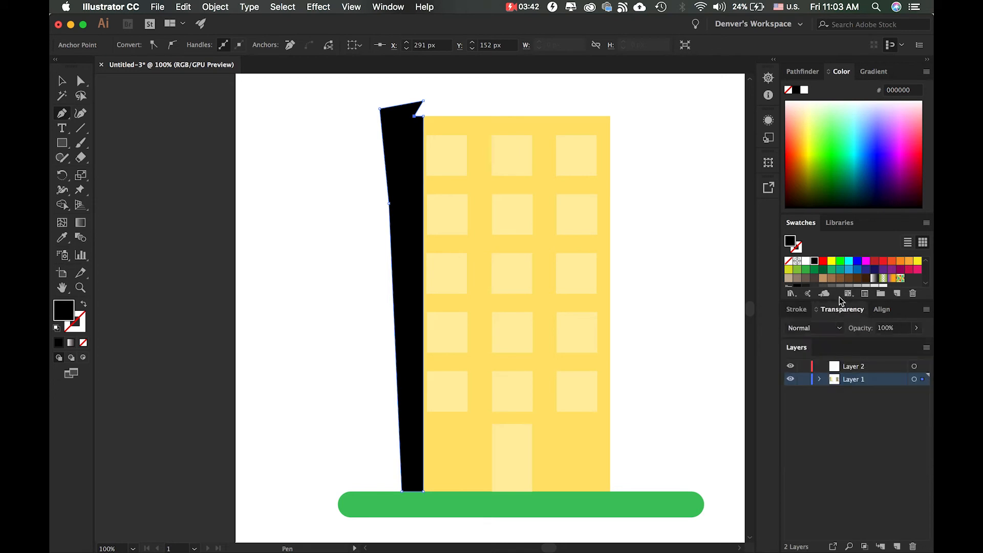
click(377, 8)
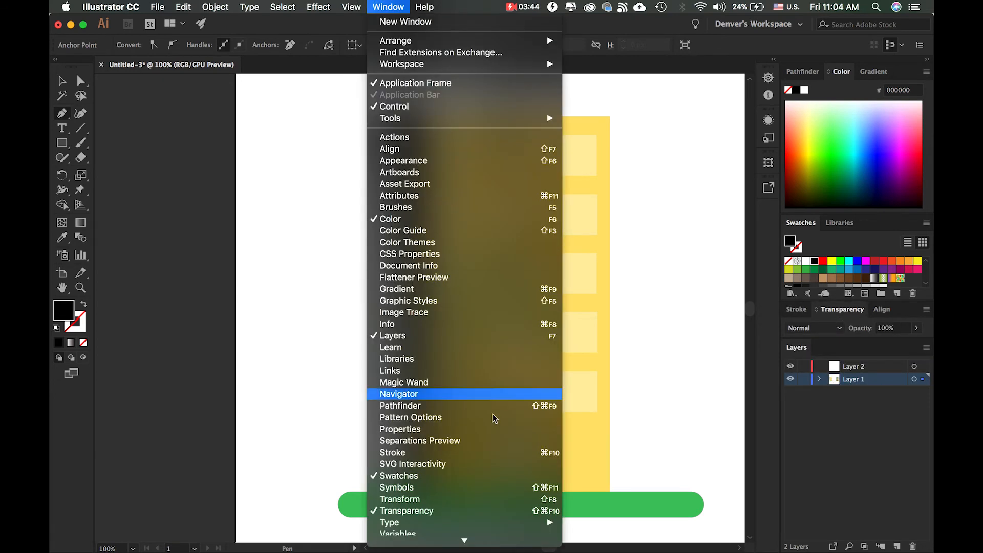
scroll(464, 526, down, 2)
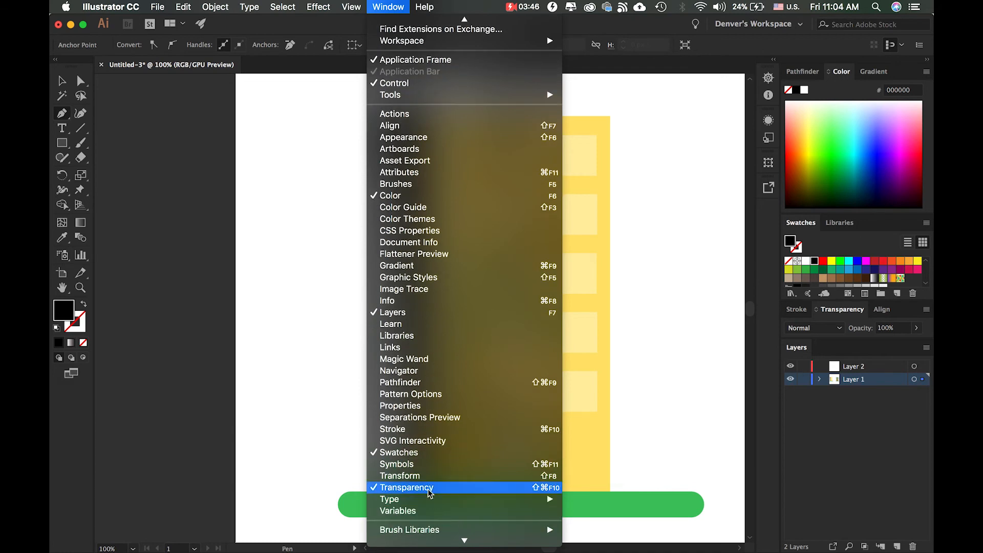
click(774, 301)
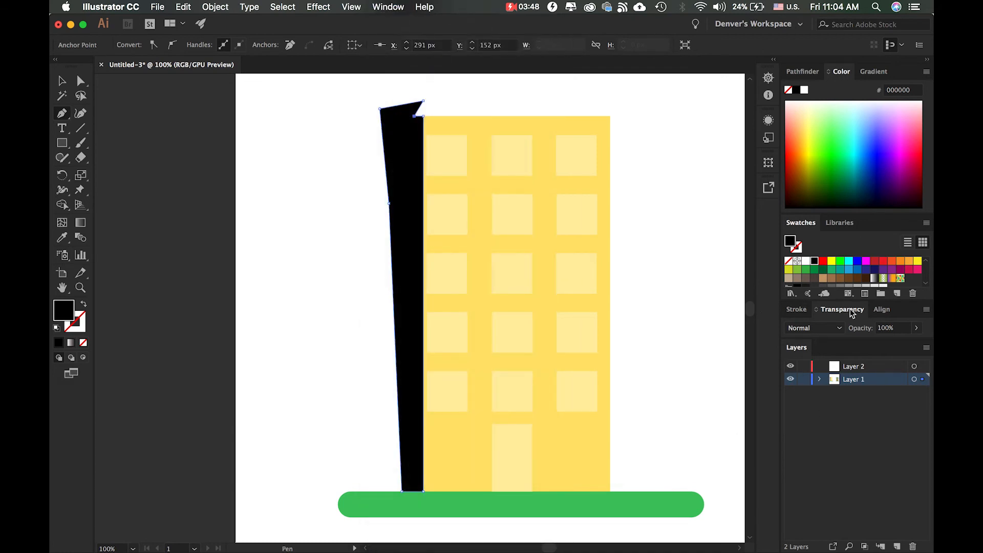
click(896, 329)
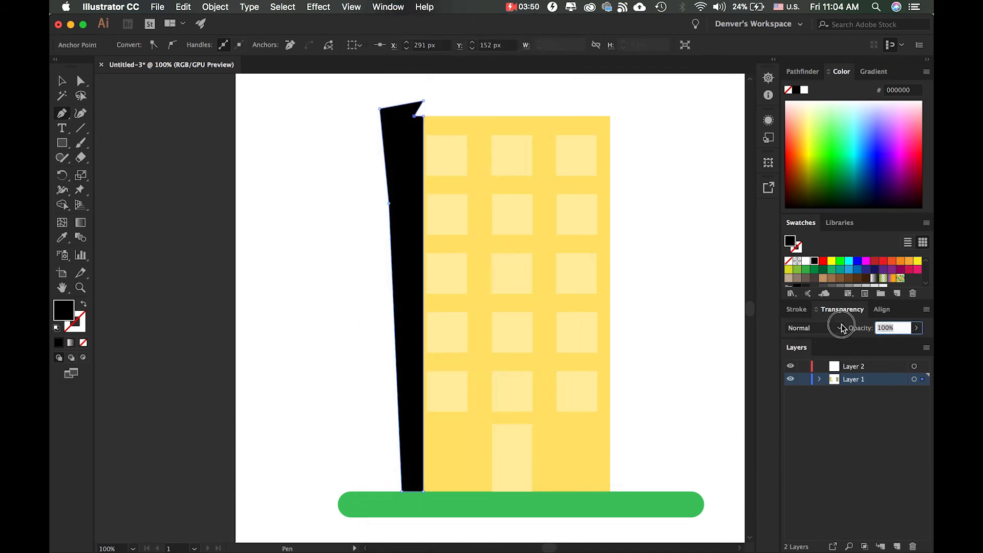
text(1)
key(Return)
key(a)
click(365, 113)
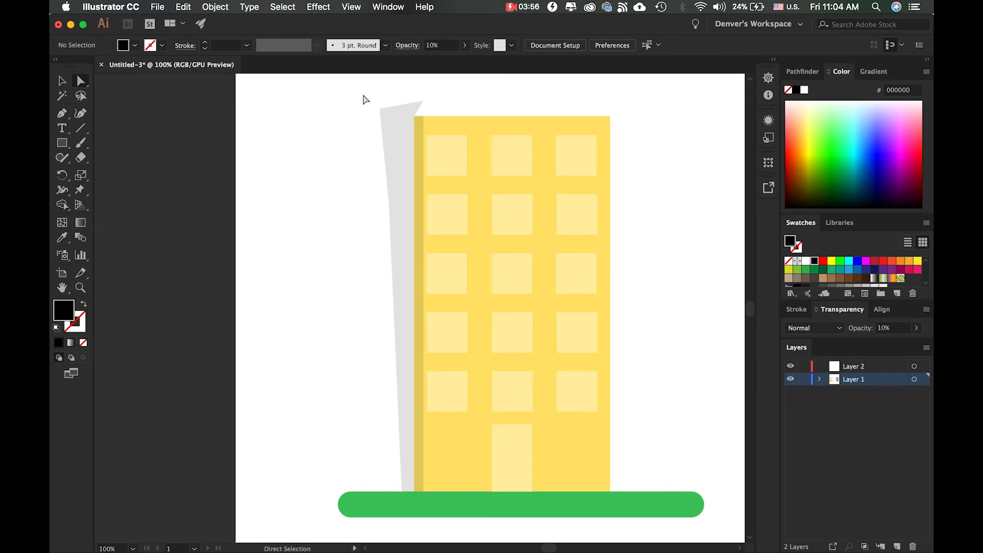
Split the shadow shape at the building's left edge with the Shape Builder tool and delete the piece outside the building
click(395, 154)
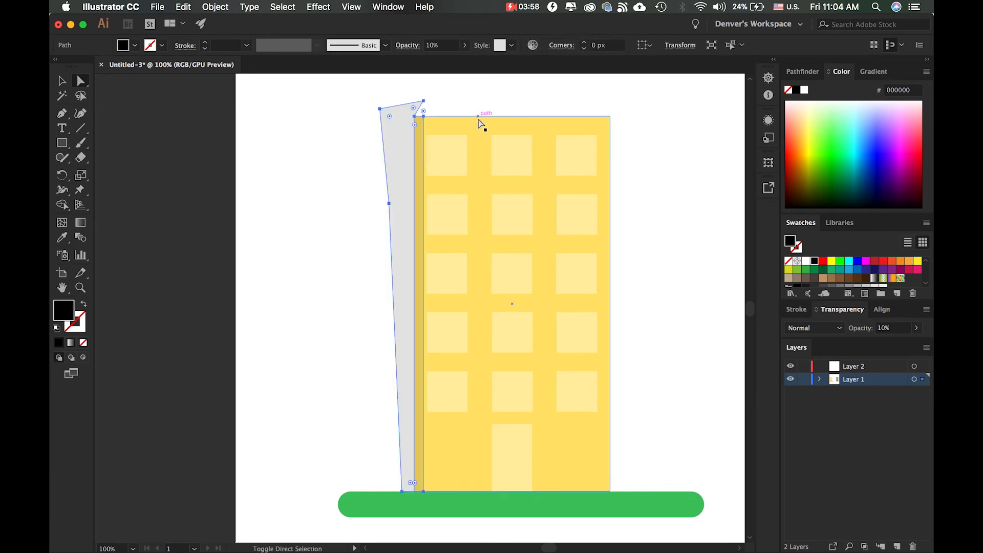
shift+click(488, 128)
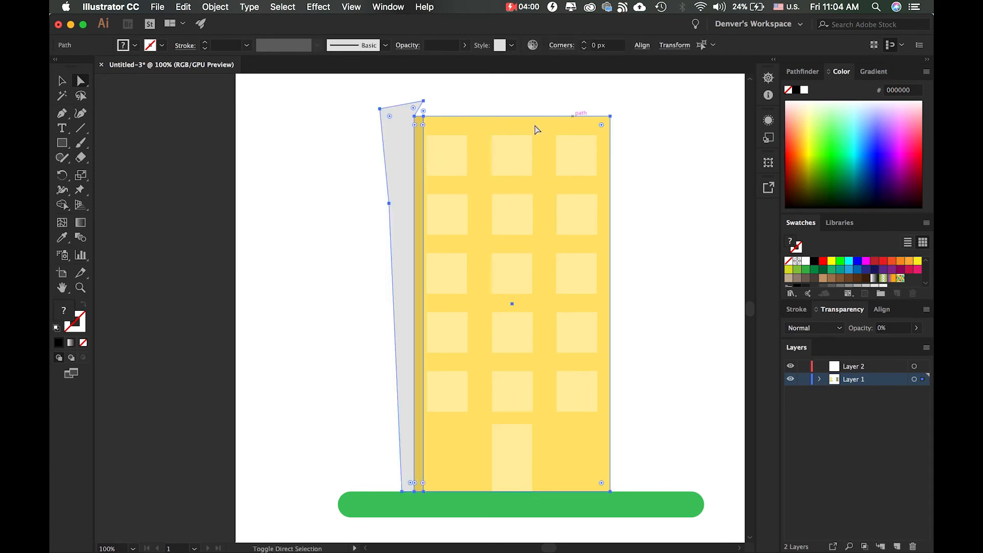
click(62, 205)
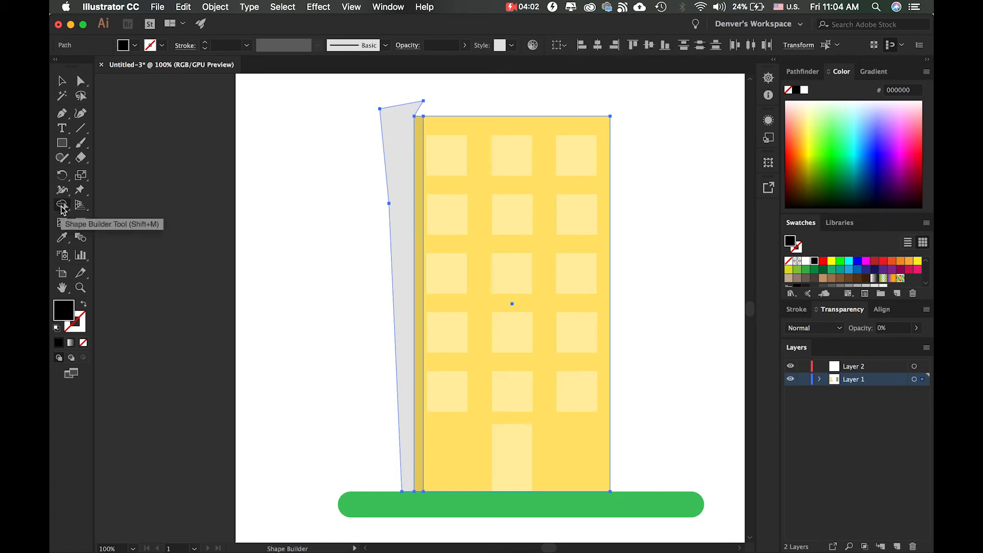
mouse_move(398, 126)
mouse_down()
mouse_move(405, 230)
mouse_move(389, 220)
mouse_up()
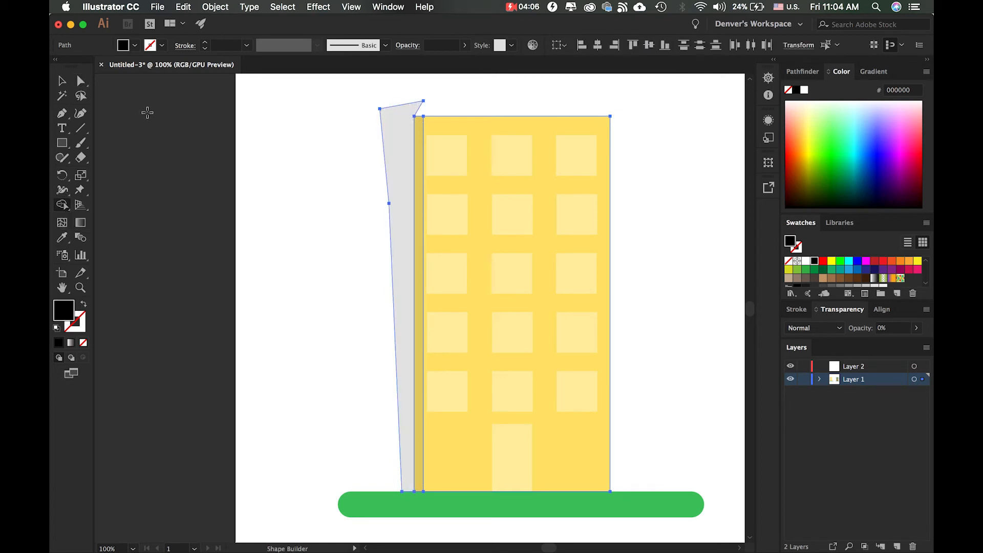
click(80, 80)
click(338, 145)
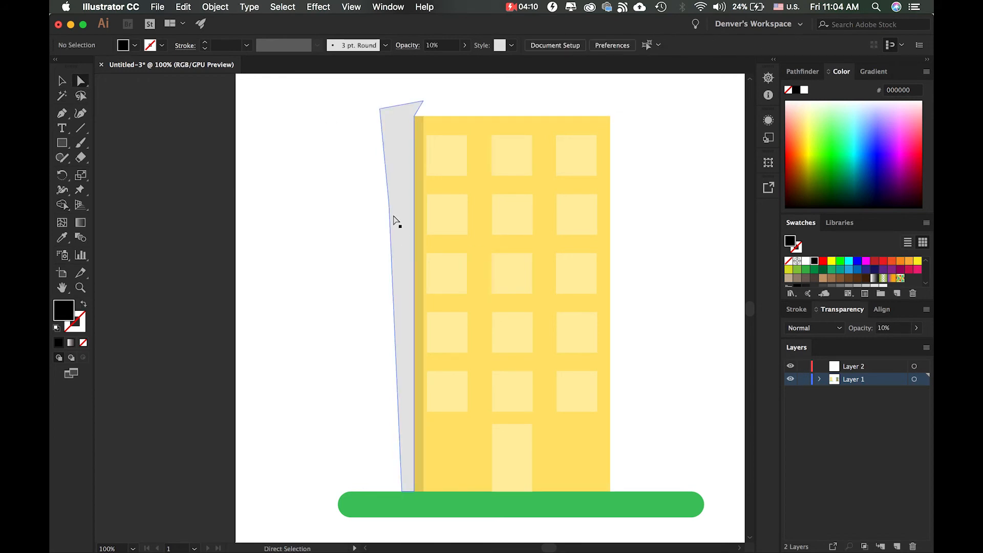
click(396, 169)
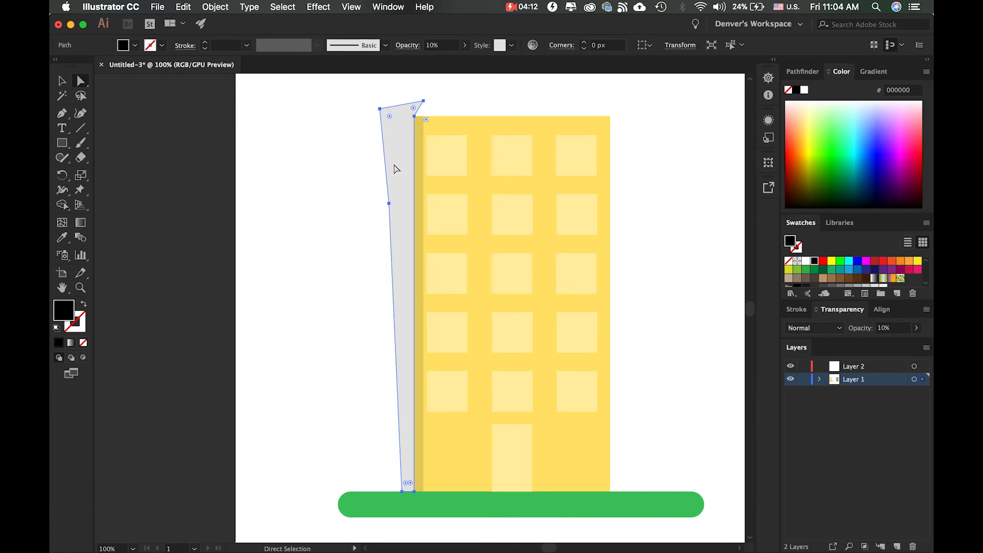
key(Delete)
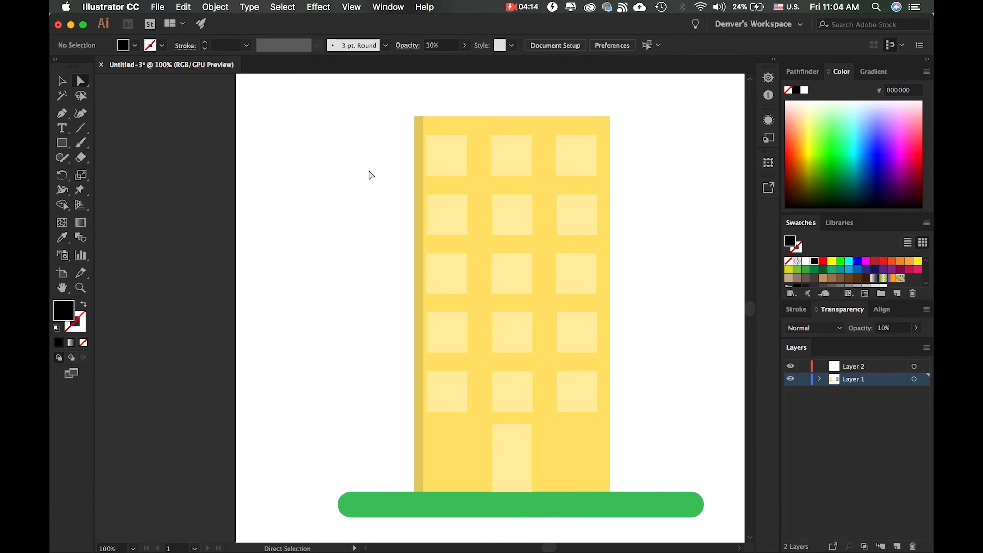
Duplicate the shadow strip horizontally and align the copy flush inside the building's right edge
click(417, 137)
click(443, 96)
click(444, 86)
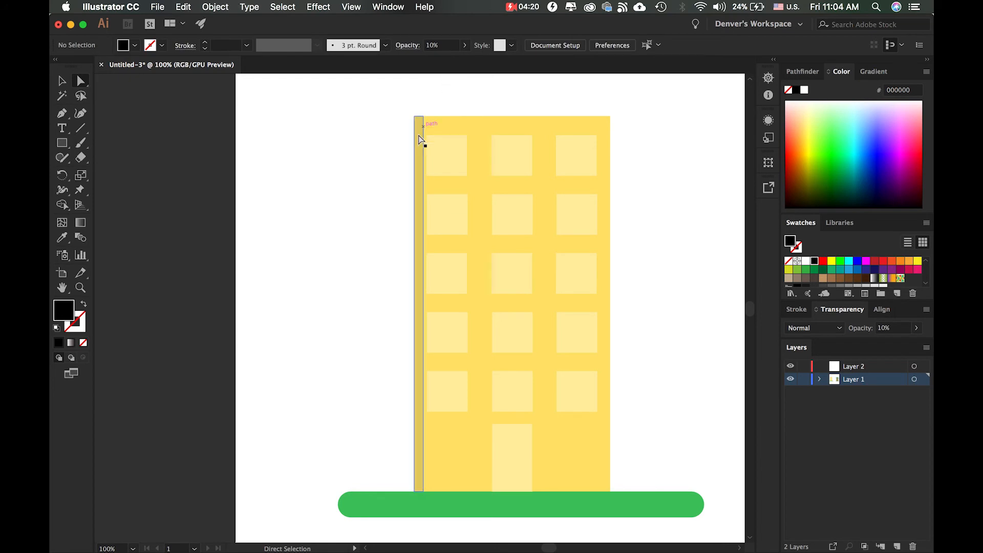
click(418, 140)
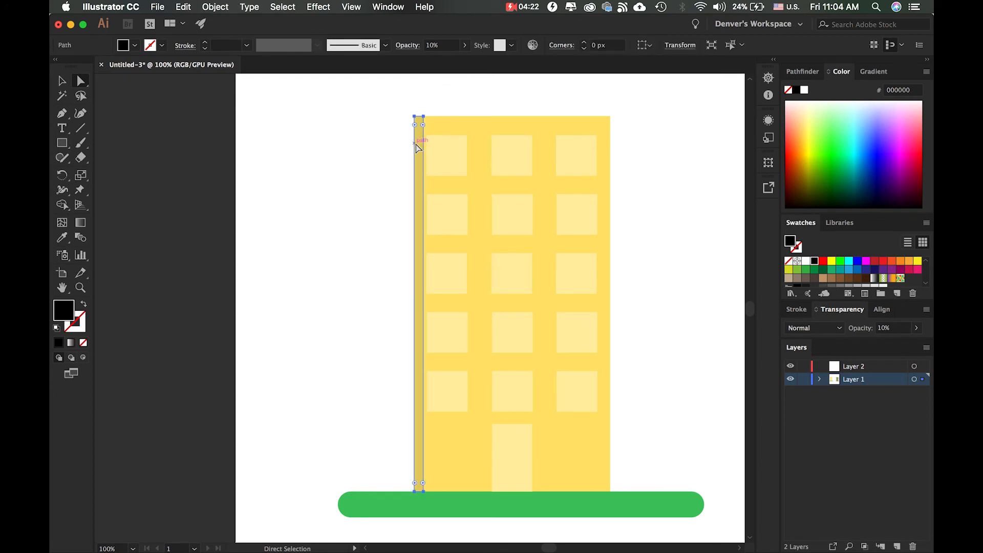
click(419, 141)
drag(418, 145, 610, 146)
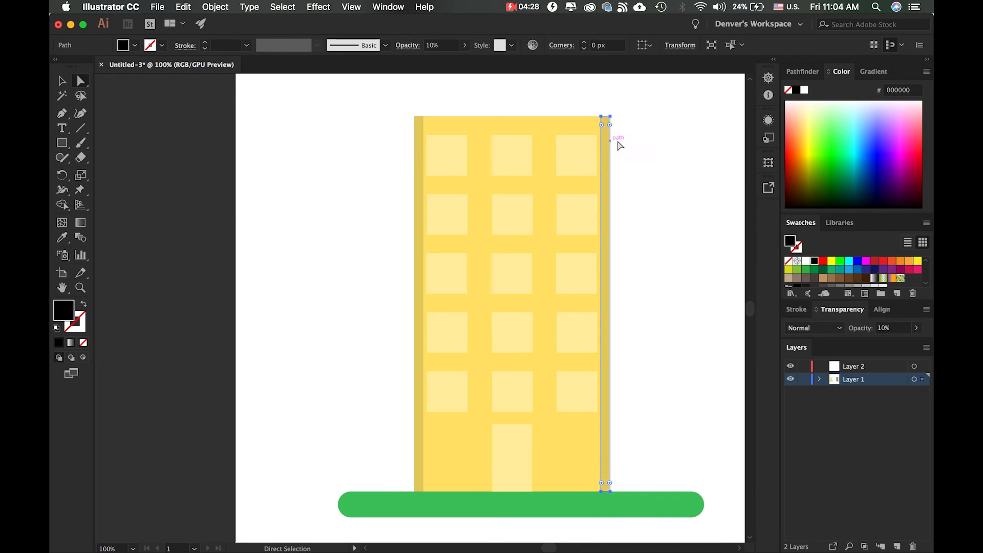
Change the right-hand strip's fill to white (FFFFFF)
click(65, 321)
click(64, 321)
mouse_move(387, 257)
mouse_down()
mouse_move(362, 225)
mouse_move(312, 198)
mouse_up()
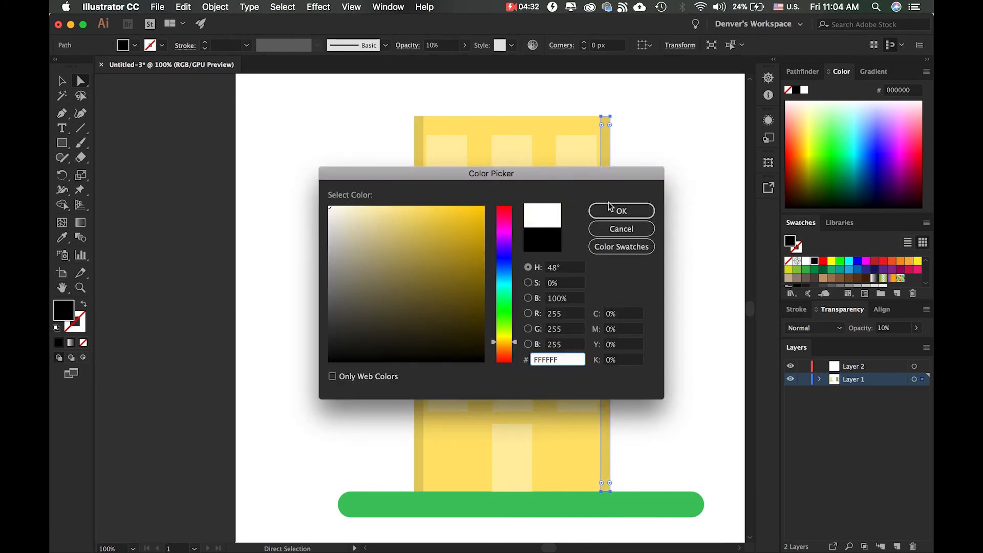
click(621, 210)
click(689, 198)
Set the white right-hand strip's opacity to 80% and deselect it
click(606, 221)
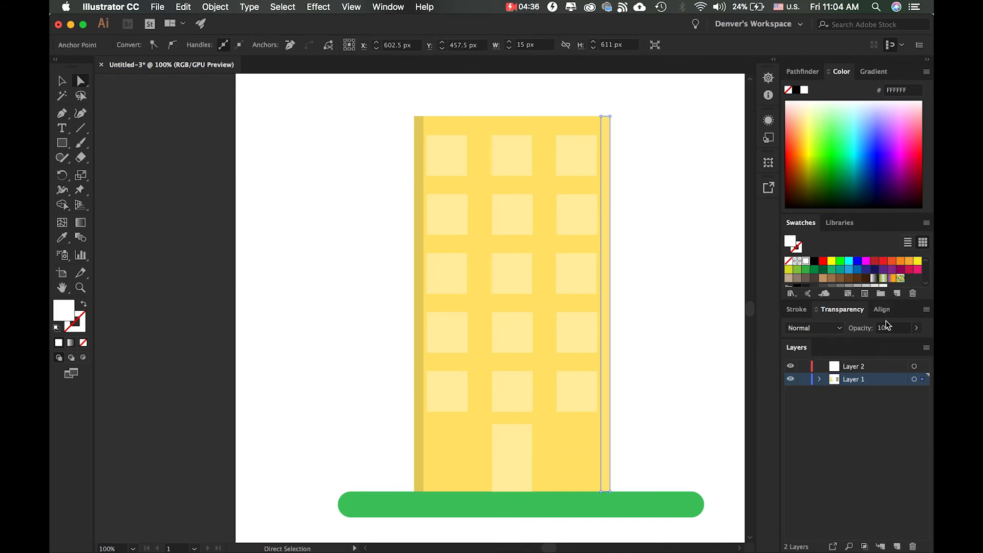
click(855, 331)
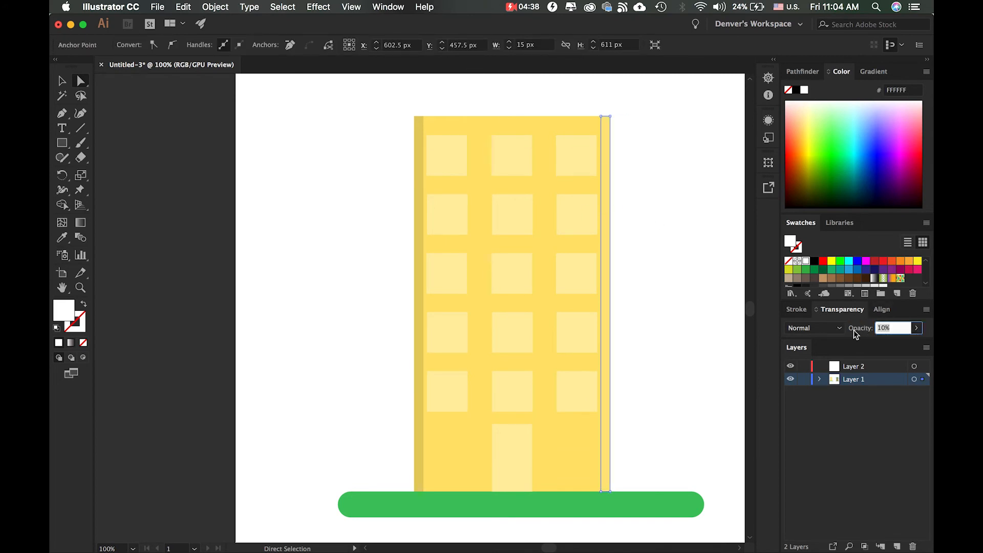
text(80)
key(Return)
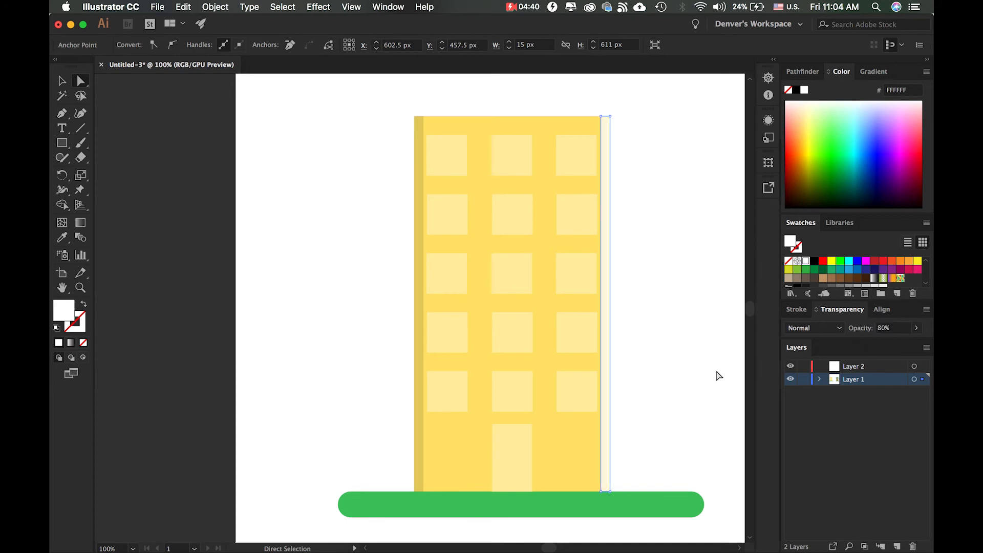
click(690, 373)
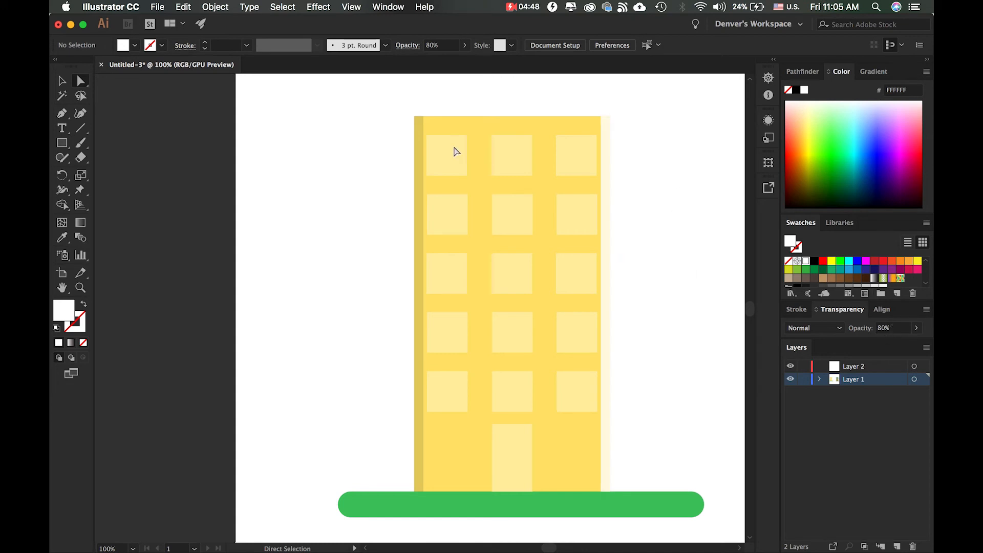
scroll(551, 270, down, 1)
scroll(666, 323, up, 1)
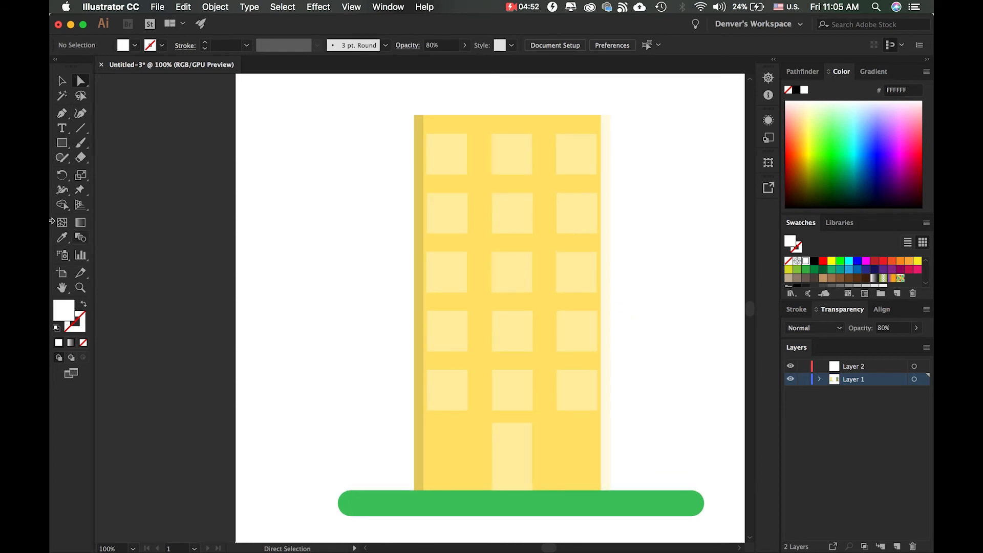
Compare the building on the artboard with the finished reference illustration beside it
scroll(123, 166, right, 10)
scroll(122, 165, right, 6)
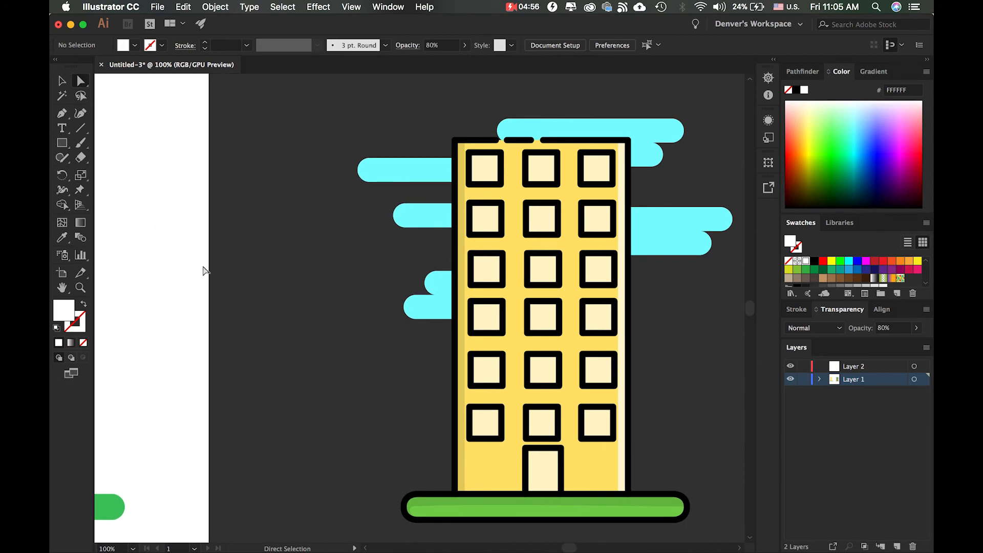
scroll(305, 298, left, 12)
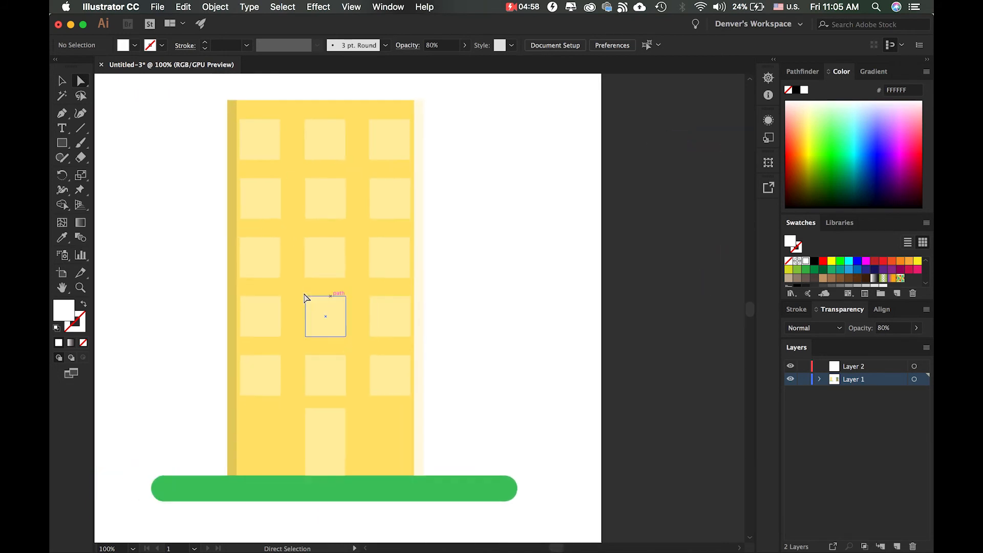
scroll(306, 298, down, 1)
scroll(306, 298, left, 1)
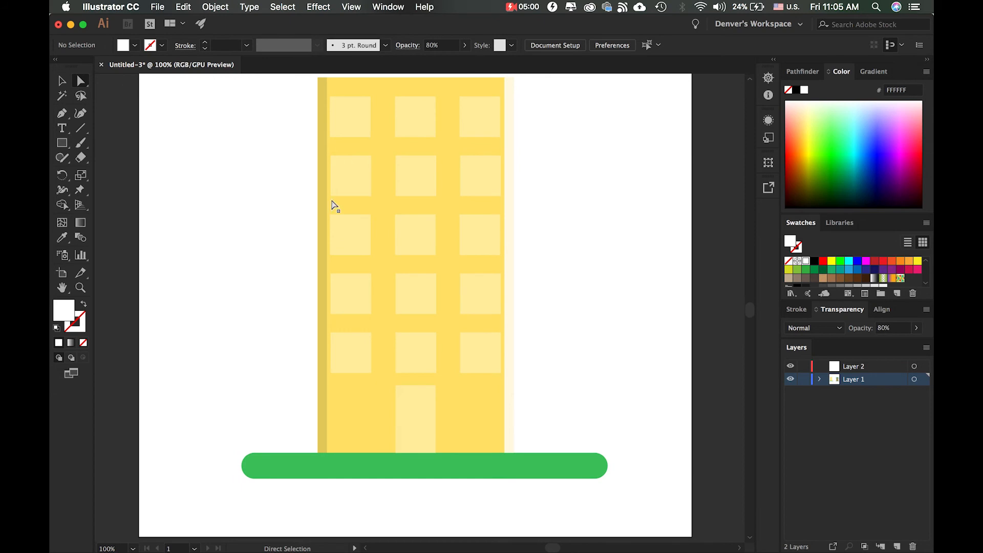
scroll(357, 214, up, 1)
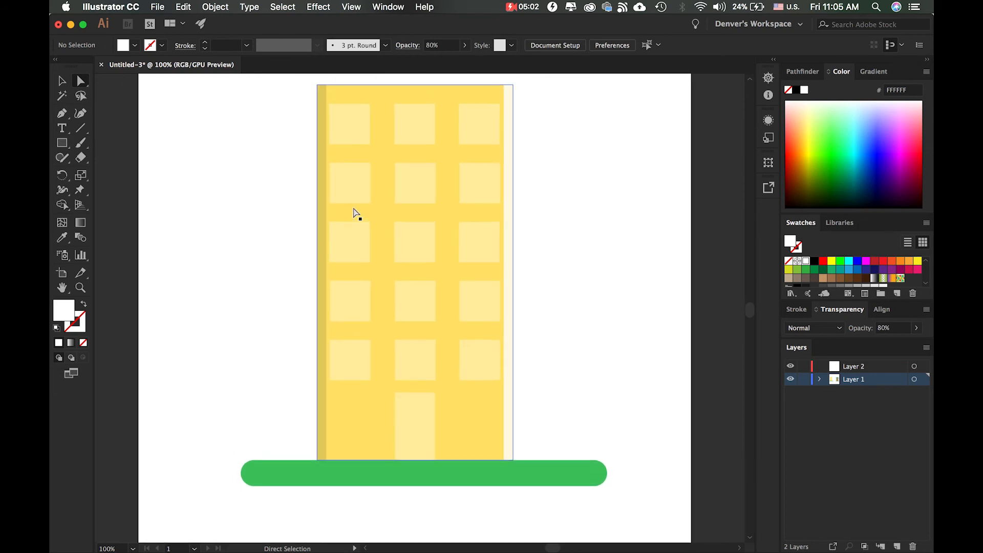
Set up the Pen tool with no fill and a 10 pt black (000000) stroke with round caps and round corners
click(62, 113)
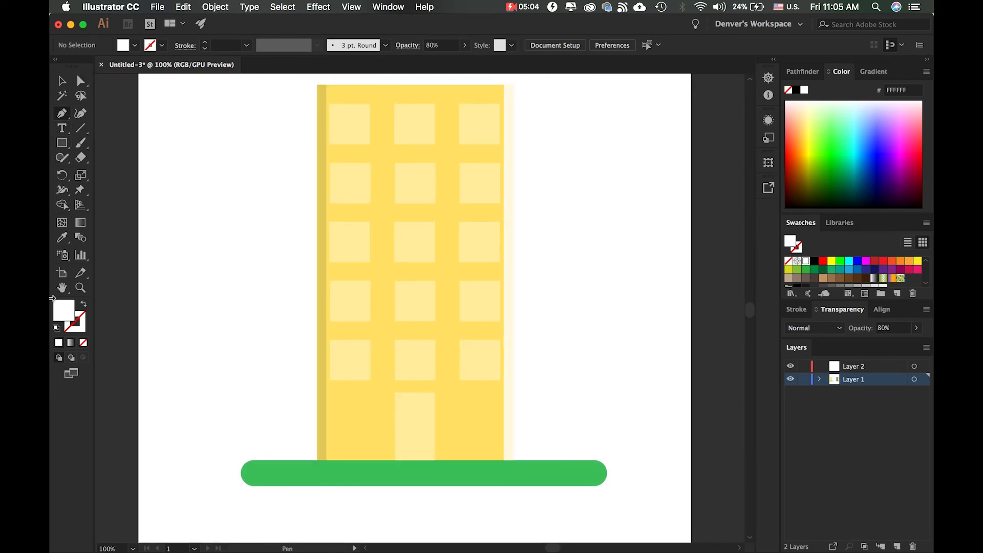
double_click(72, 330)
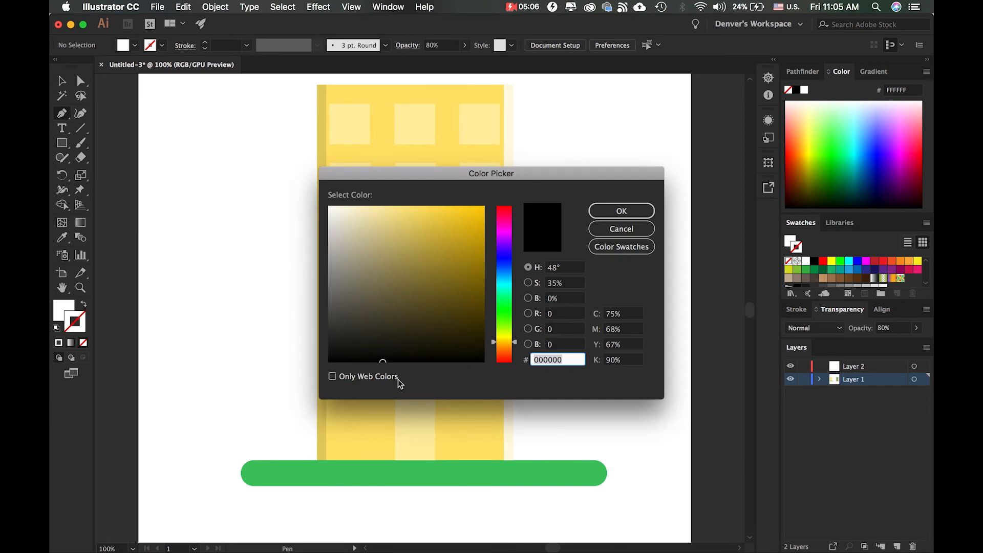
drag(454, 347, 498, 377)
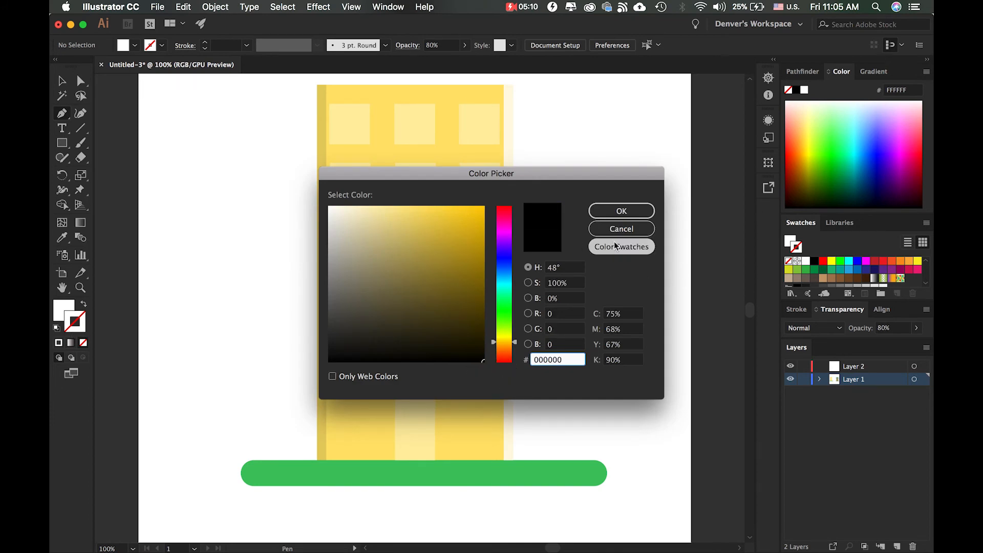
click(613, 212)
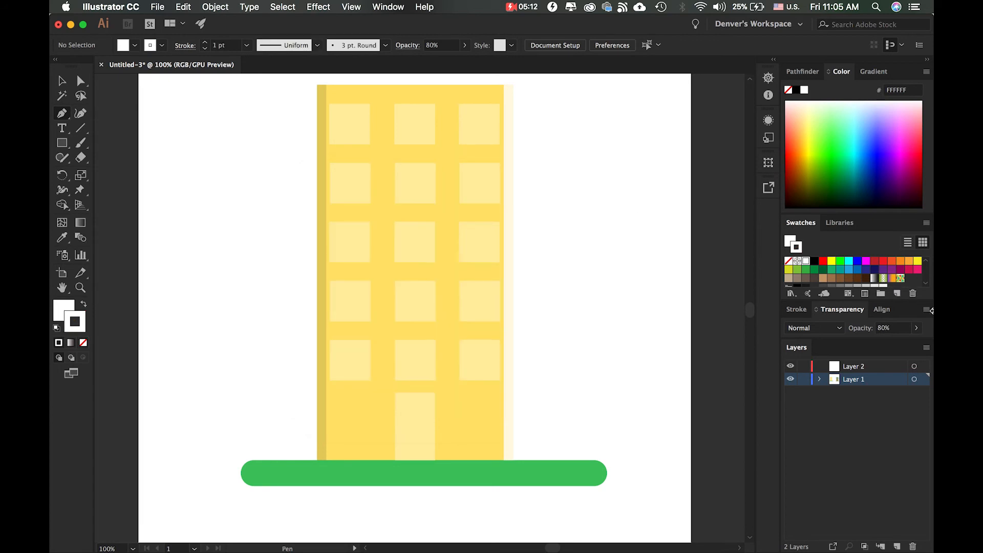
click(797, 310)
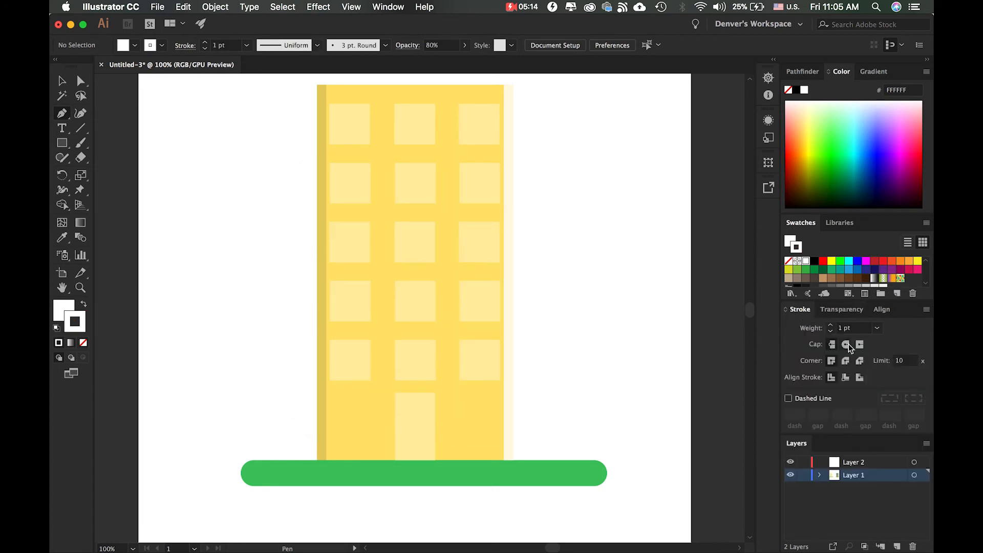
click(381, 6)
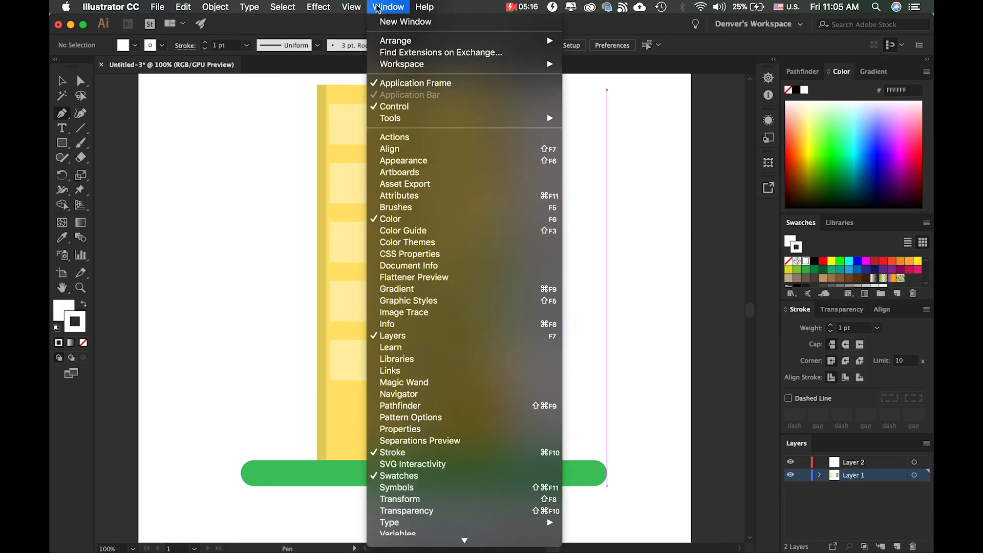
click(890, 385)
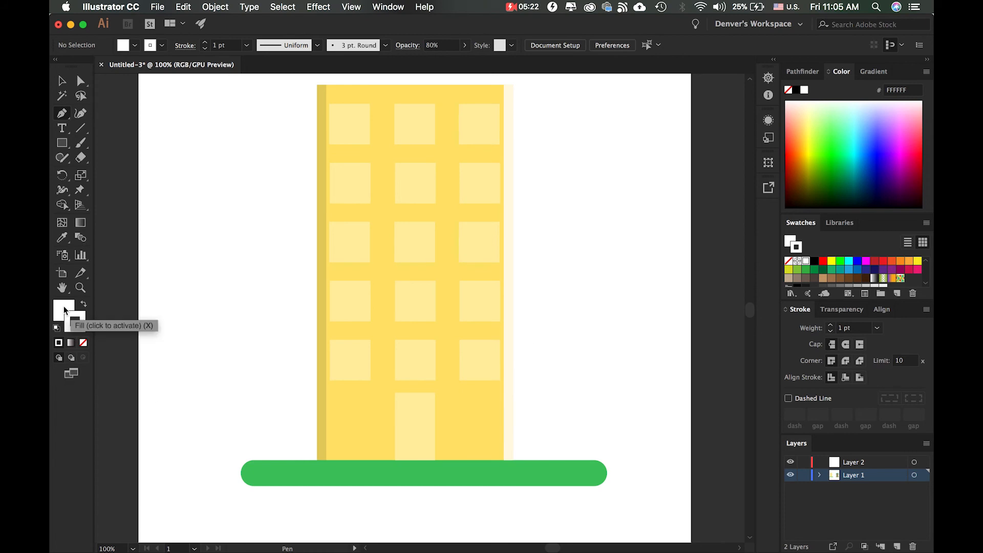
click(83, 343)
double_click(77, 327)
drag(395, 296, 491, 365)
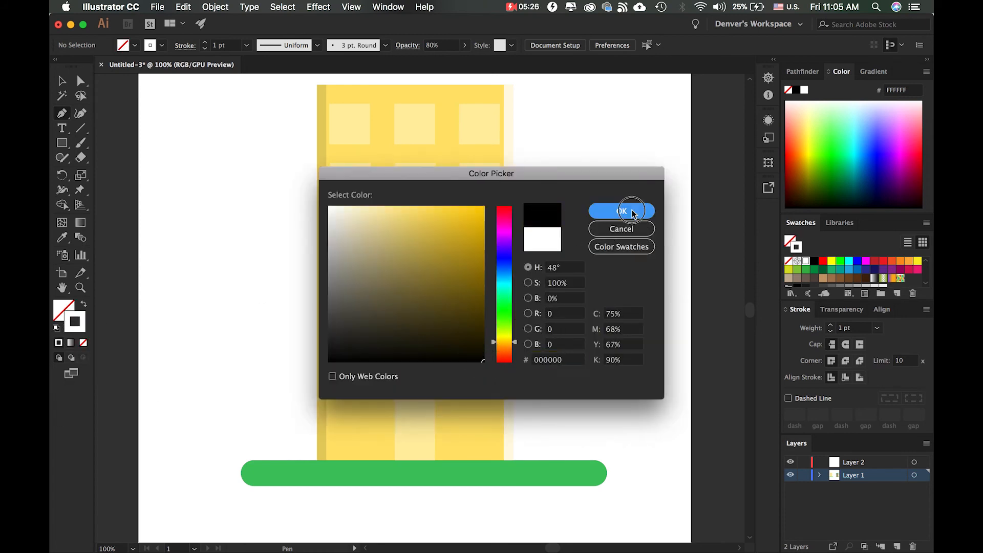
click(621, 211)
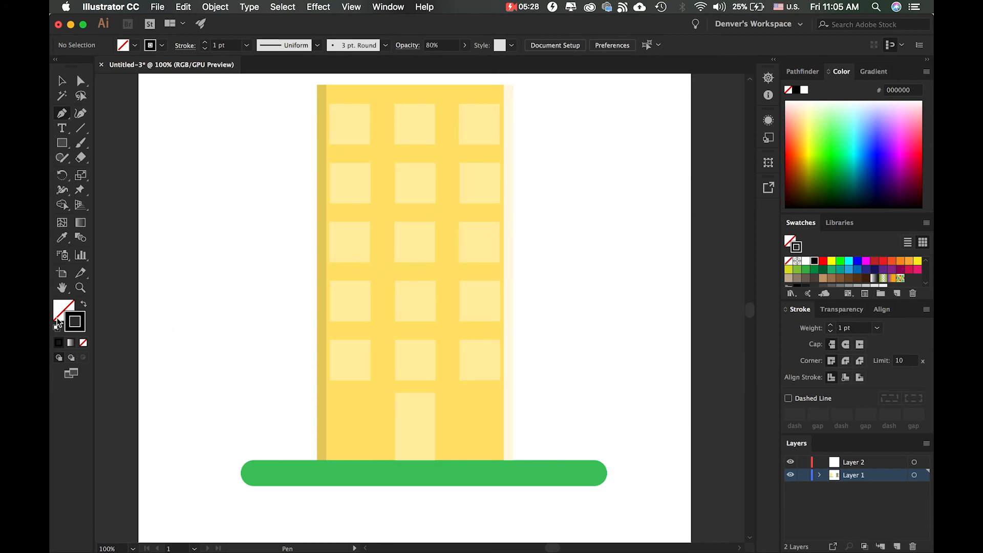
click(847, 360)
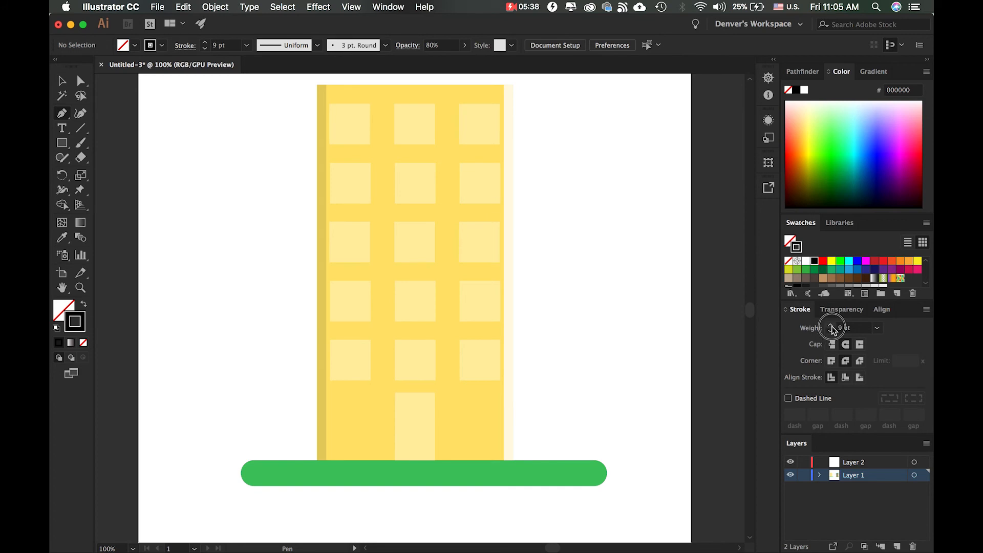
Draw a straight vertical outline about 611 px long up the building's left edge, from the ground to the roof corner, and deselect it
scroll(288, 397, up, 1)
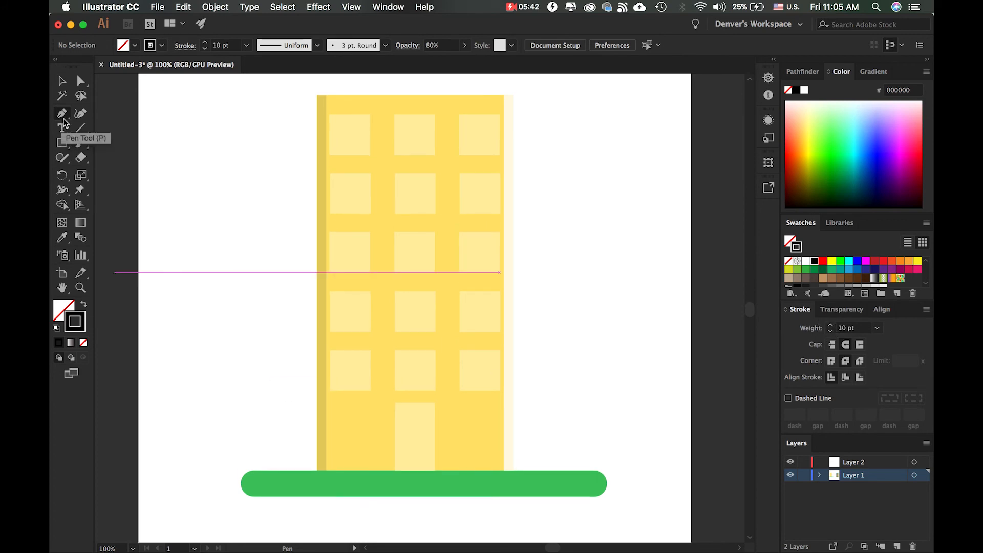
click(317, 472)
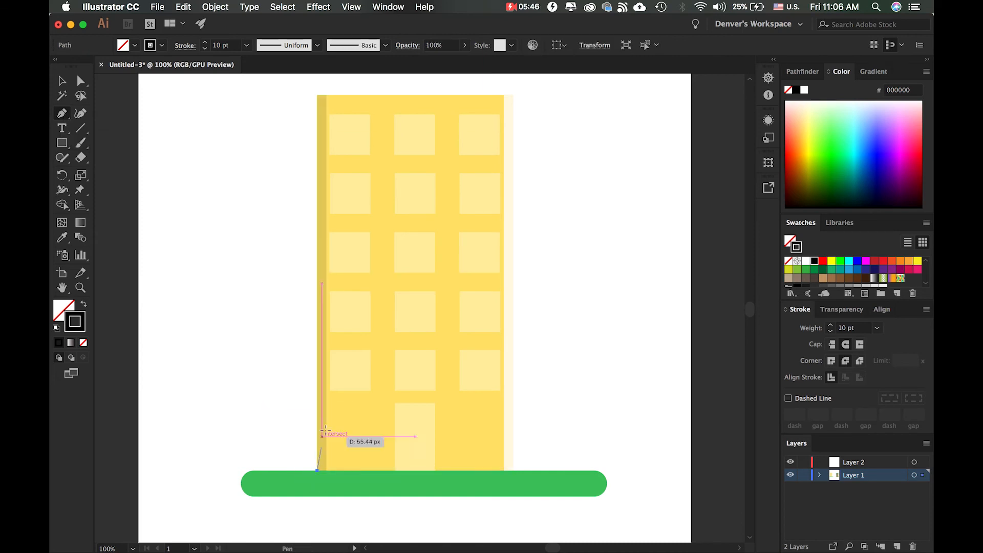
scroll(318, 410, up, 10)
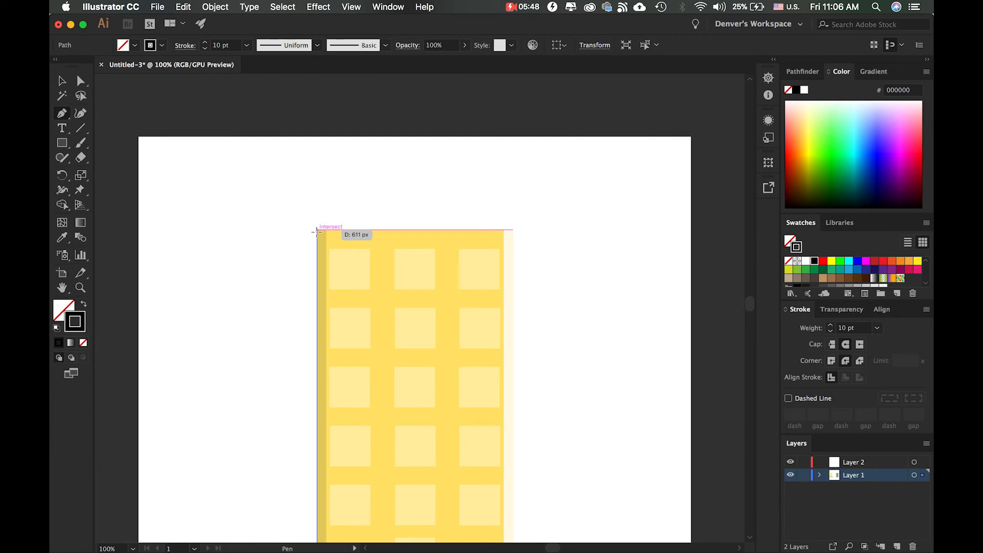
click(317, 229)
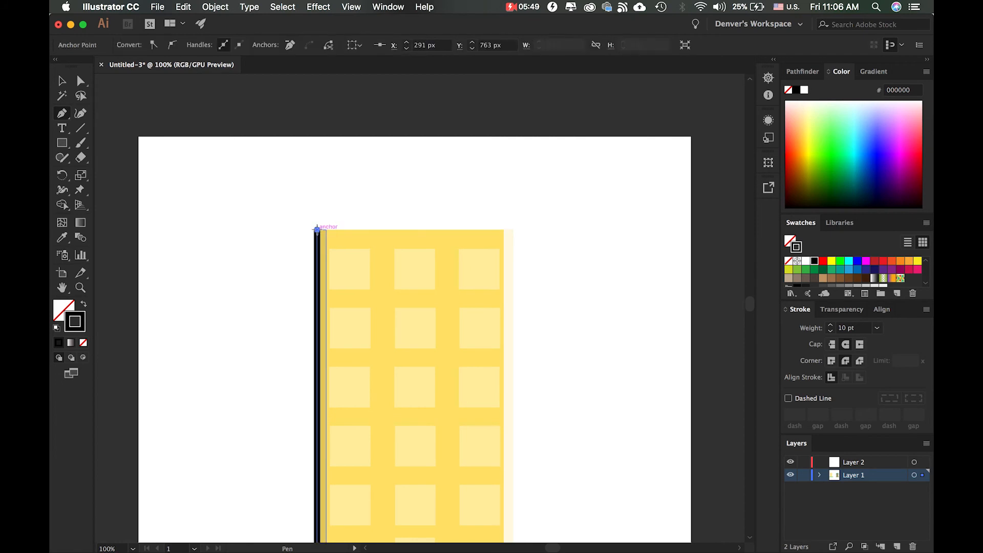
super+click(319, 236)
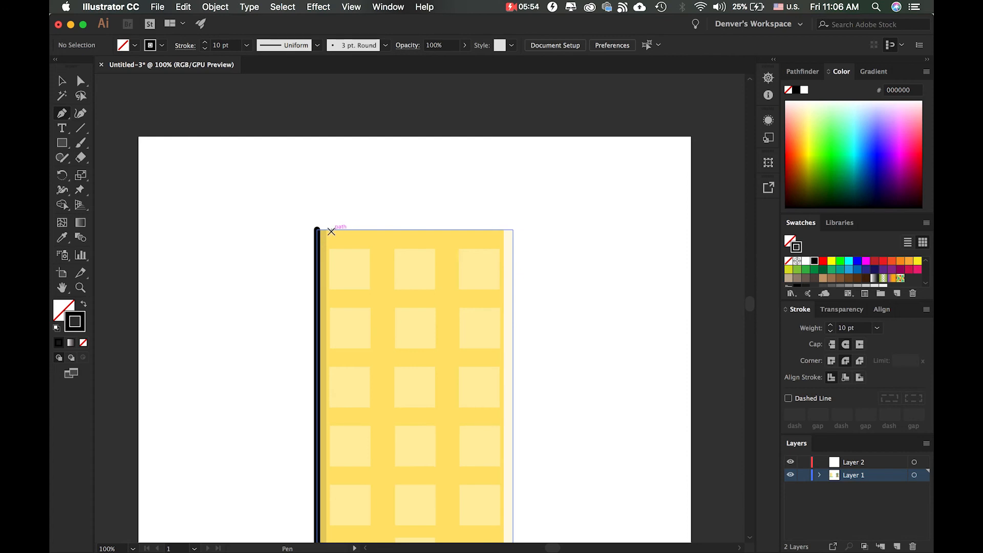
Extend the left outline with a short horizontal segment along the roof edge to about X 332 px and end the path
scroll(489, 338, down, 3)
scroll(489, 343, down, 3)
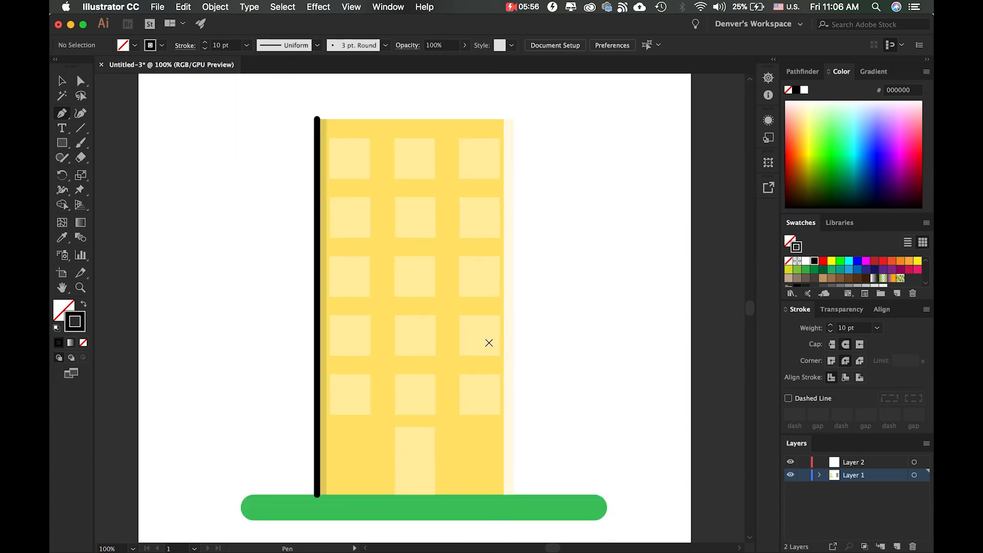
scroll(489, 343, up, 3)
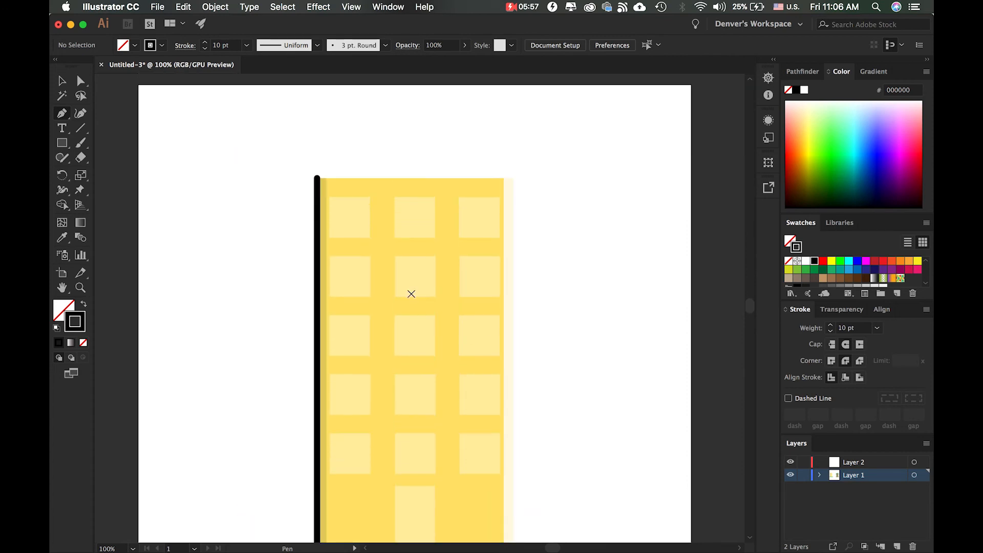
click(317, 177)
click(343, 177)
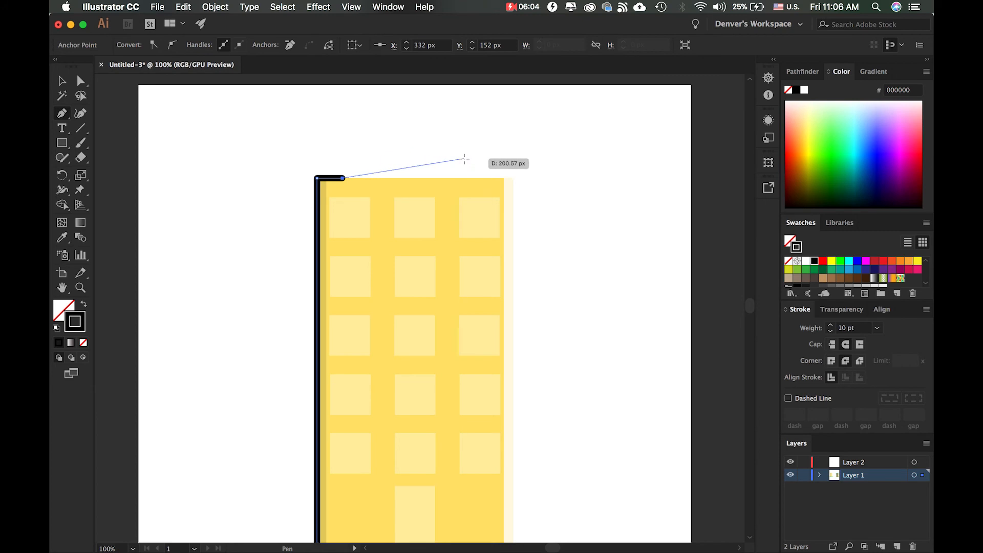
key(super)
super+click(457, 196)
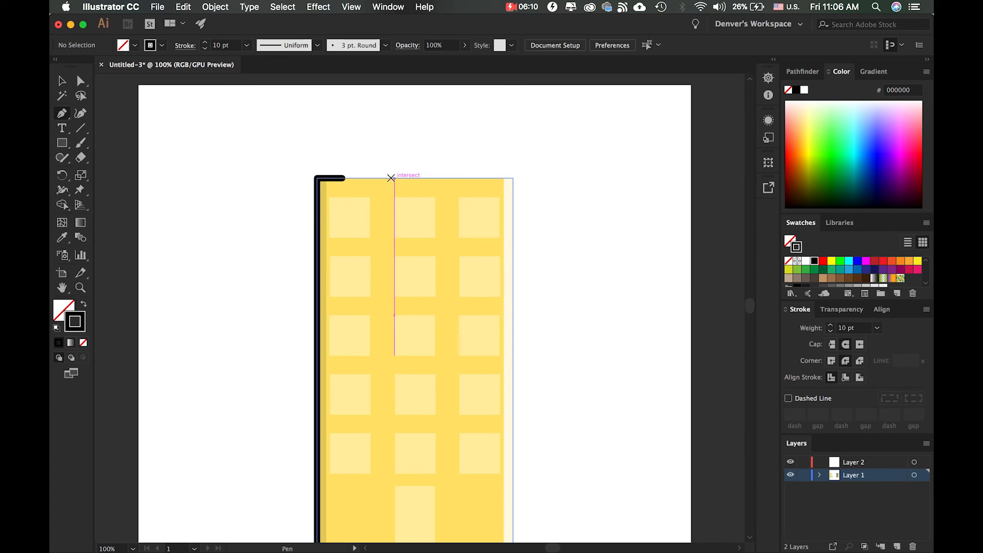
Continue the roof outline with a short dash ending at about X 400 px and a longer line to the right corner, leaving small gaps between them
click(351, 179)
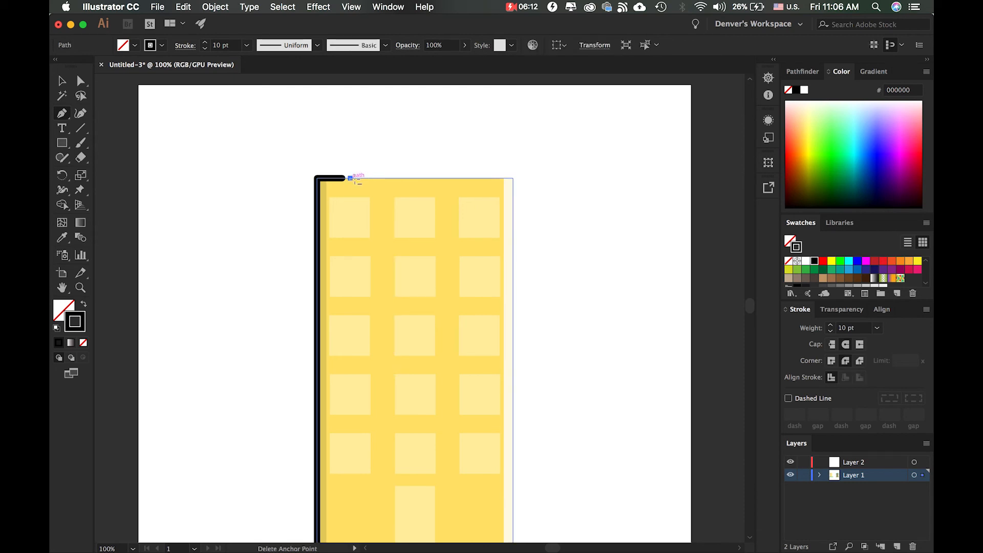
click(384, 179)
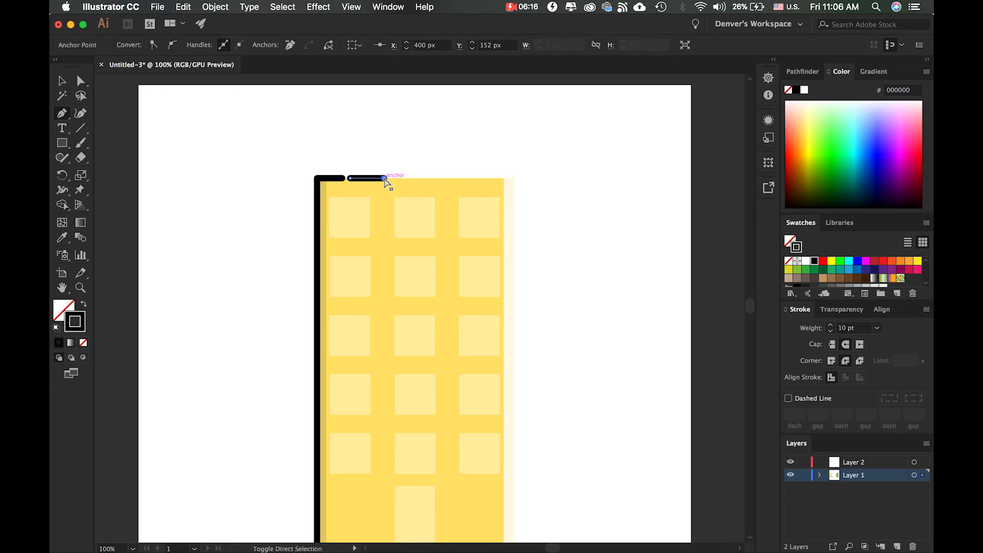
key(super+shift+a)
click(395, 178)
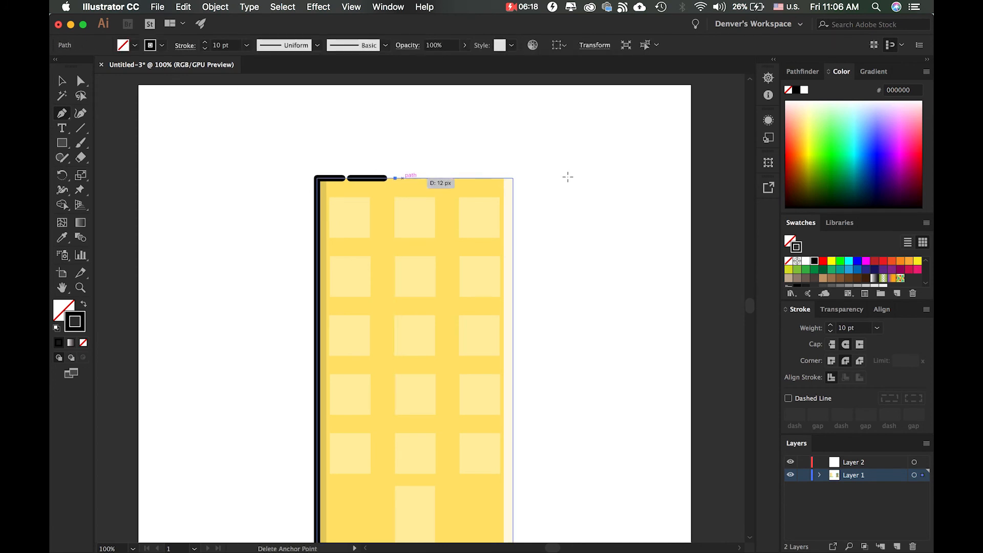
click(513, 178)
key(super+shift+a)
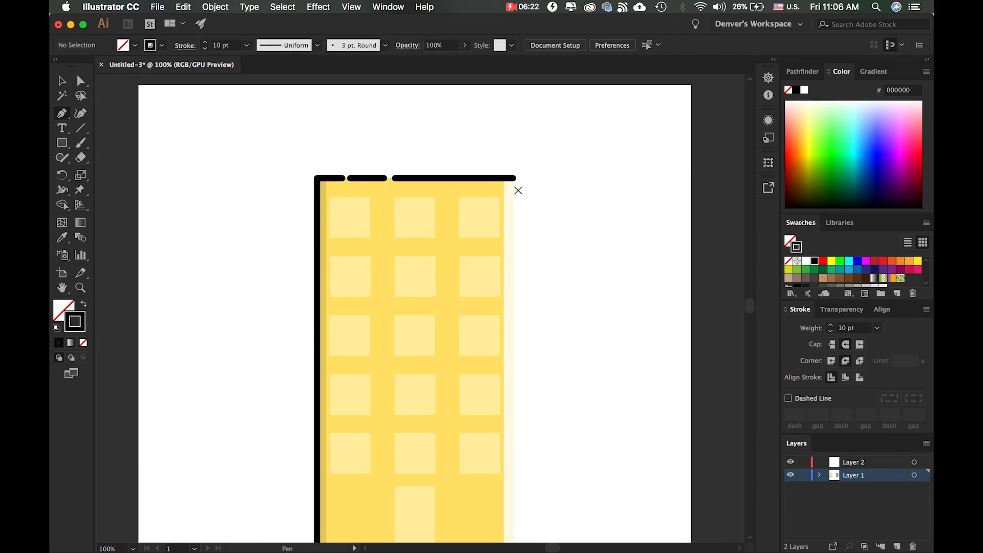
Continue the roof outline down the building's right edge to the ground, join both sides along the base, and deselect
scroll(517, 177, down, 5)
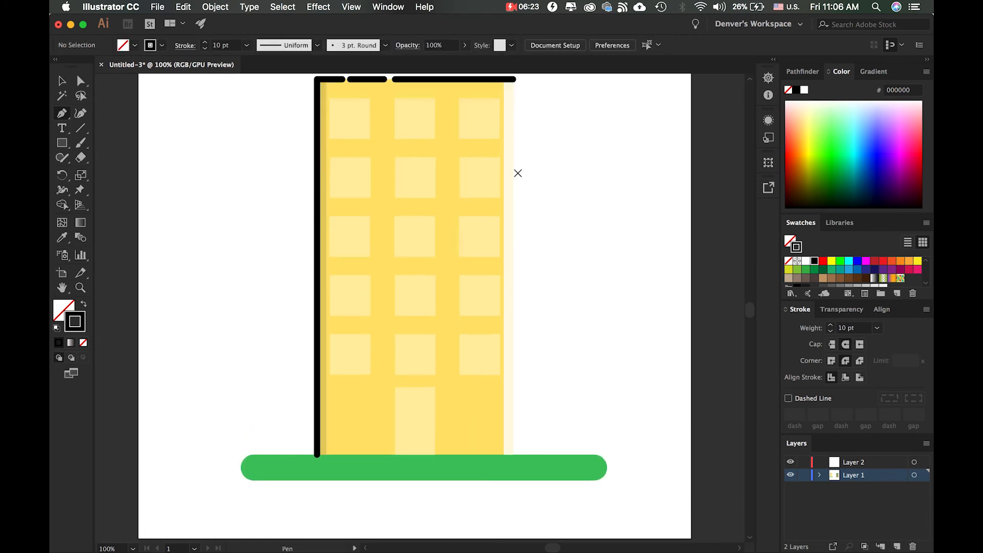
scroll(515, 82, up, 2)
click(514, 89)
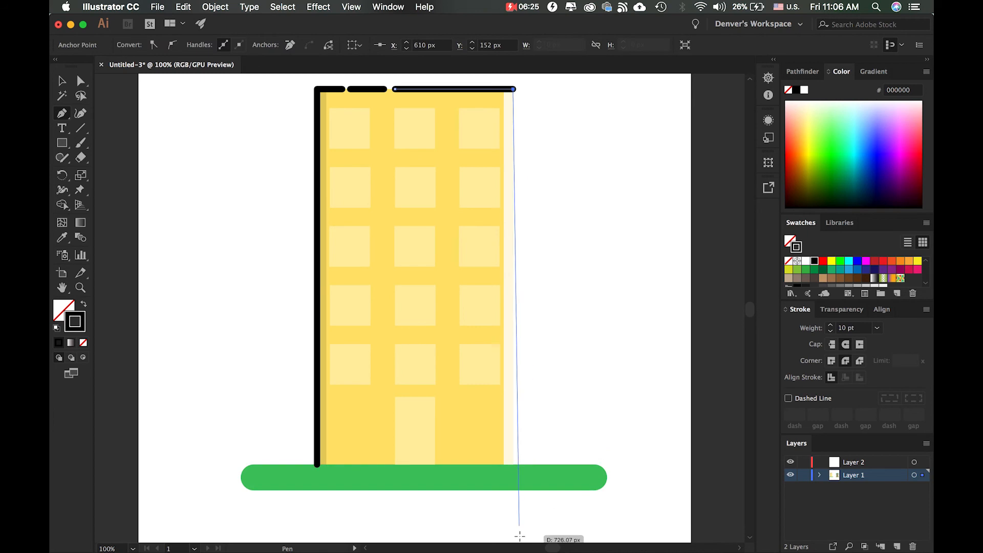
click(514, 466)
key(super+shift+a)
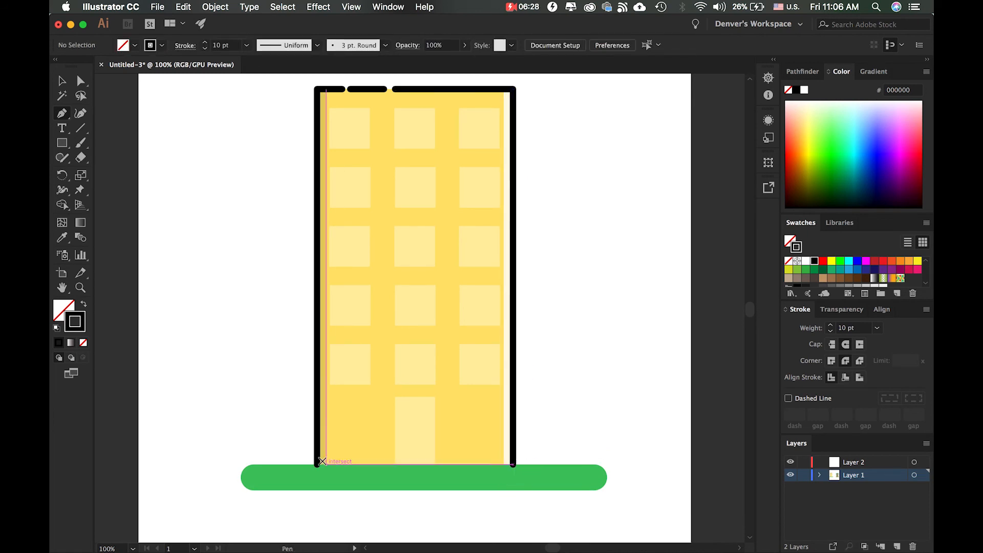
click(317, 465)
click(513, 465)
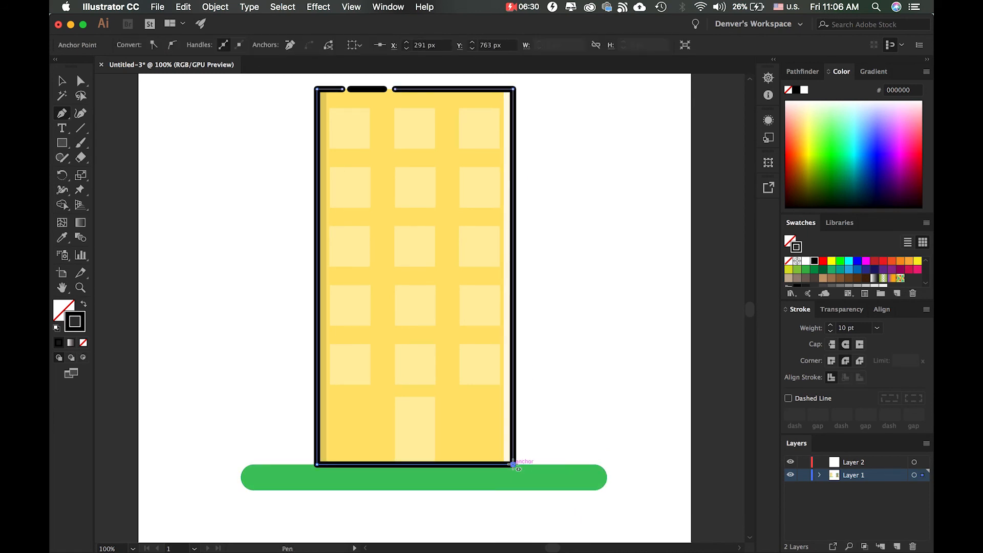
key(super+shift+a)
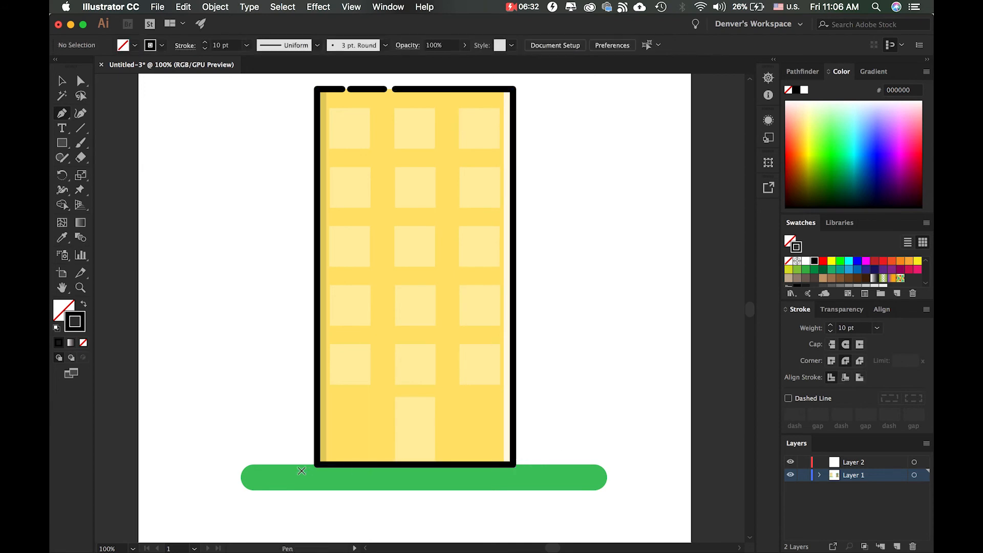
Draw a closed square outline, about 66 px per side, around the first window of the building's top row
scroll(398, 452, up, 5)
key(a)
key(super+equal)
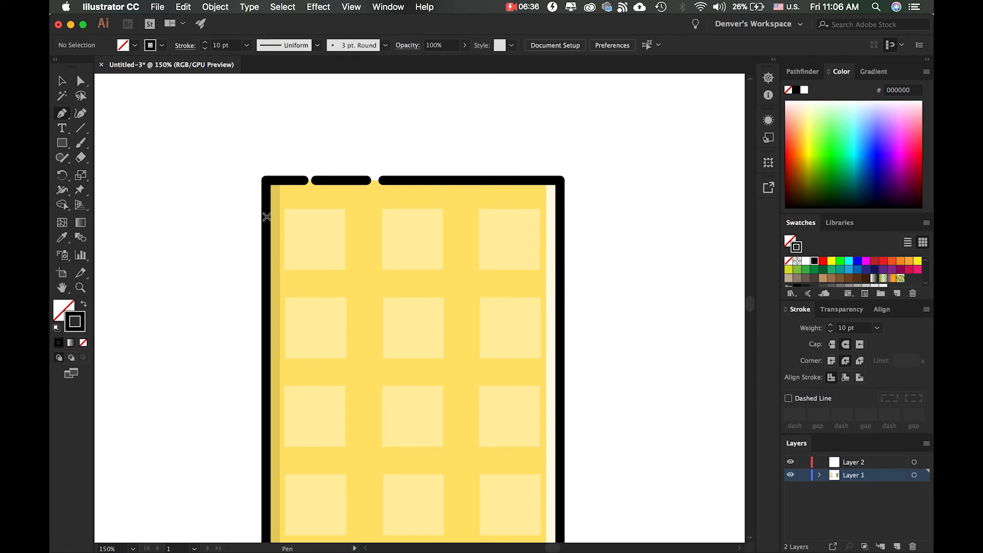
click(285, 209)
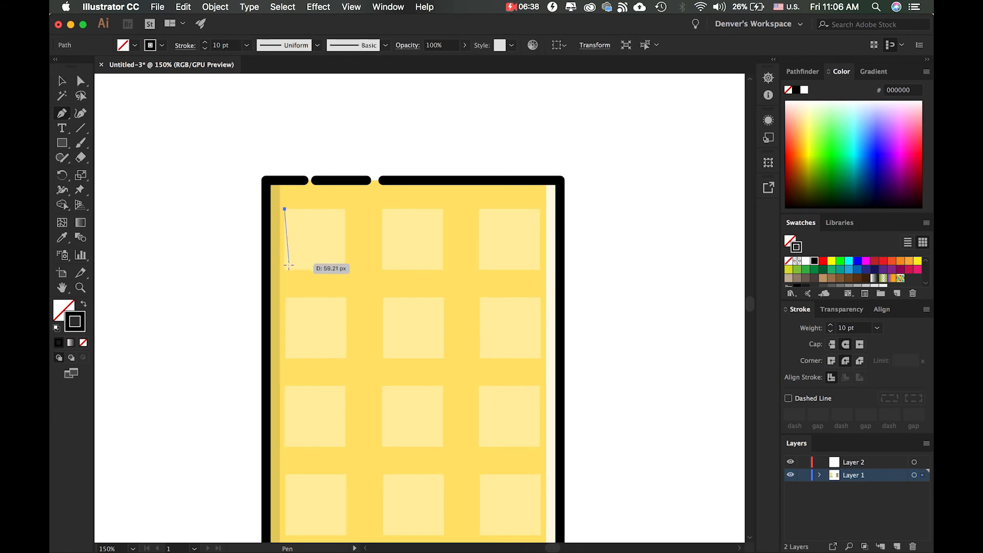
click(285, 270)
click(346, 270)
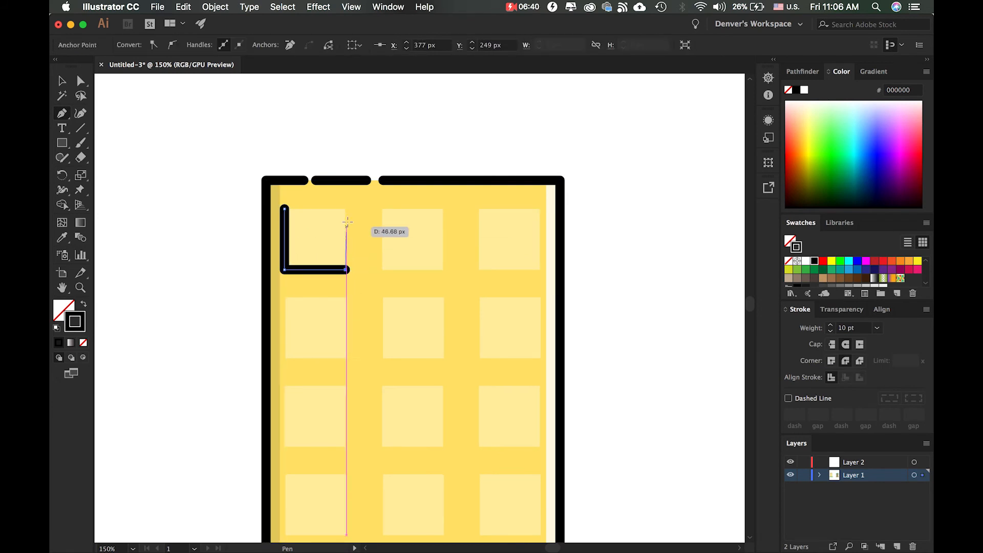
click(347, 209)
click(285, 209)
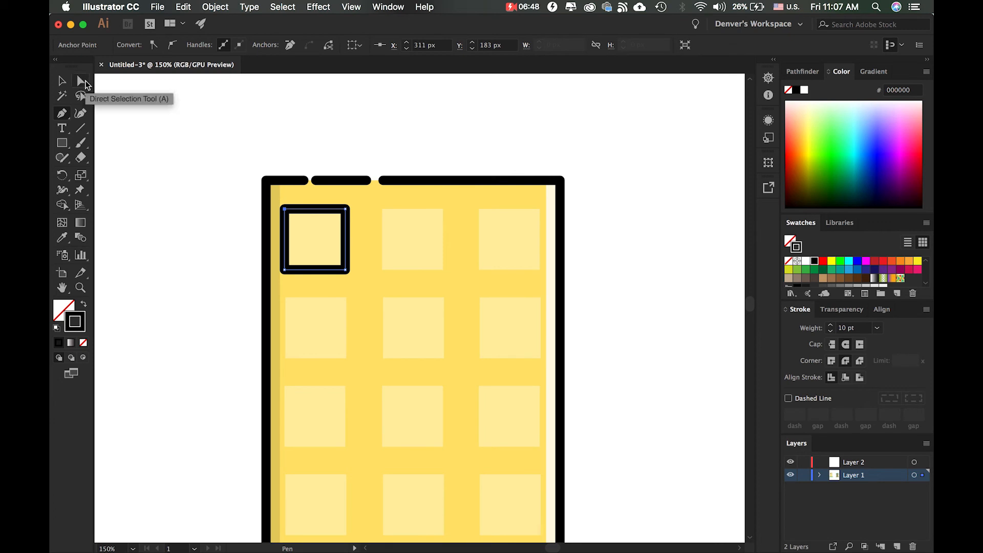
Duplicate the first window's outline onto the other two windows of the top row
click(86, 85)
click(59, 78)
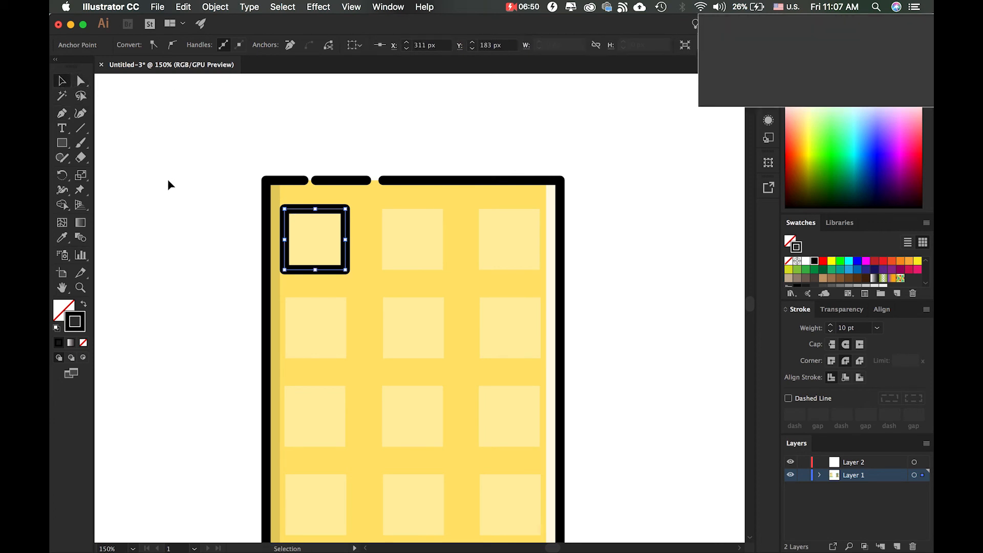
click(327, 139)
click(338, 216)
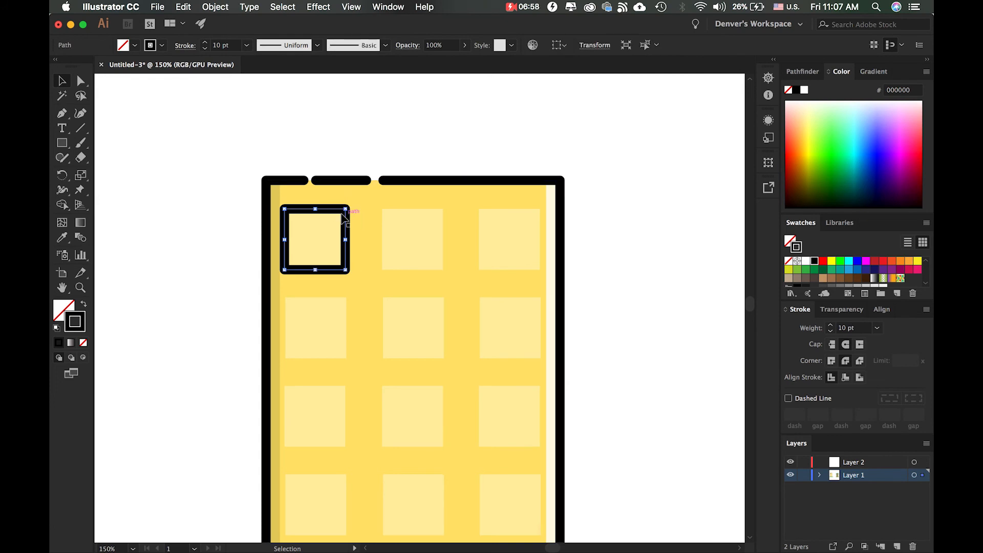
drag(334, 213, 524, 214)
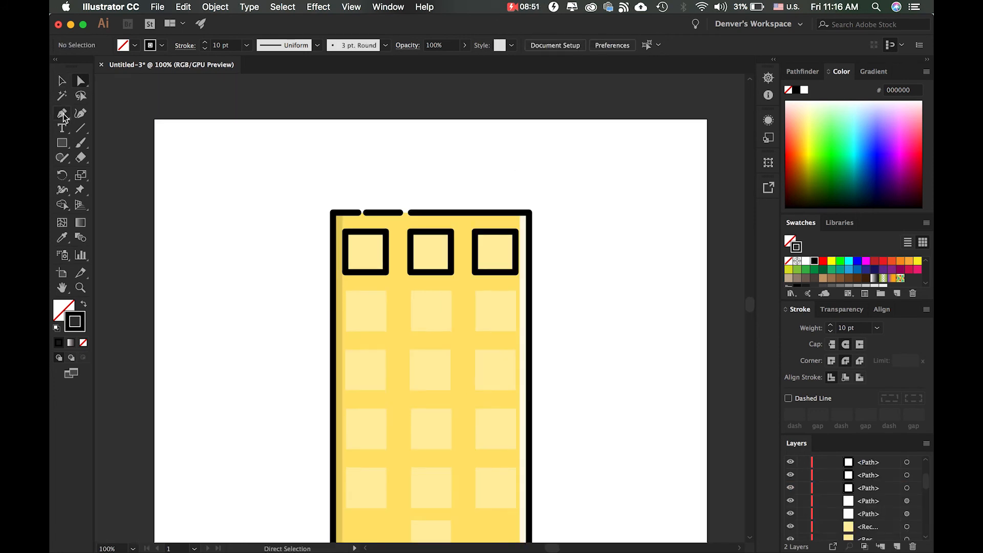
Select the three top-row window outlines together and duplicate them onto the second and third window rows
click(63, 83)
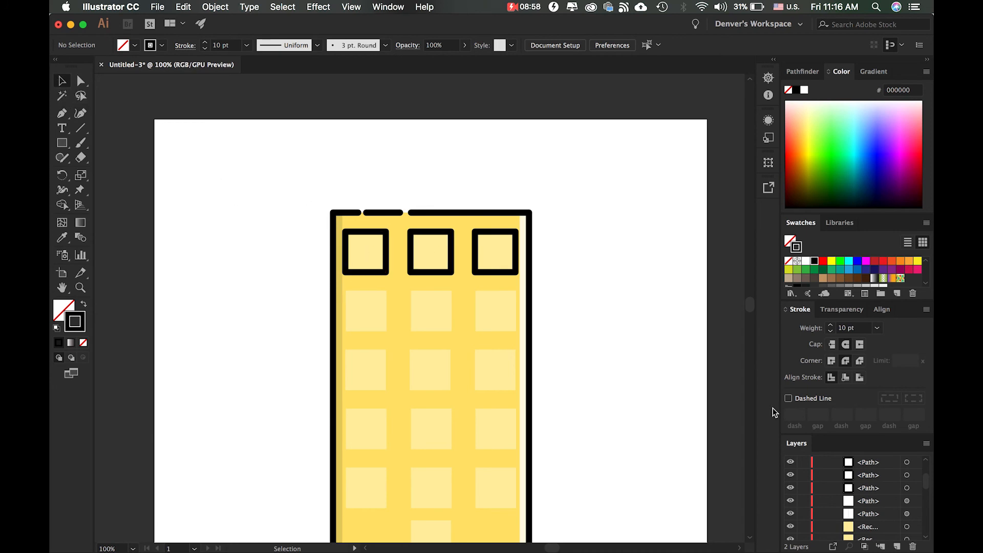
key(super+equal)
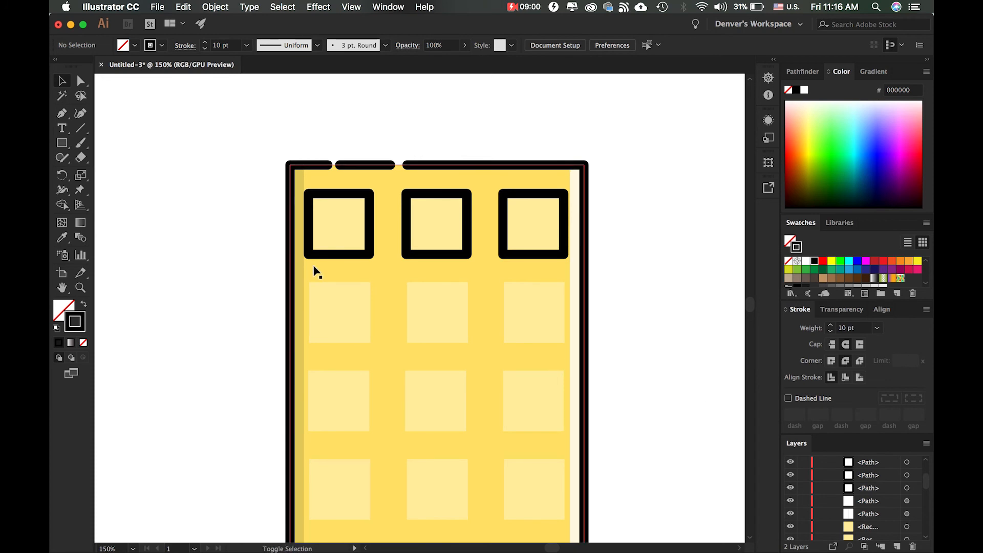
click(370, 259)
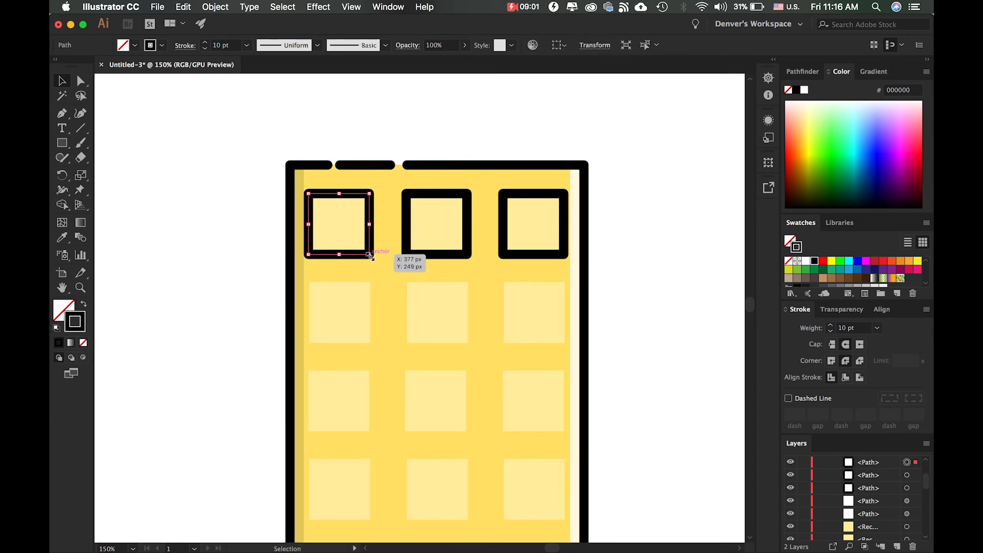
shift+click(464, 256)
shift+click(527, 256)
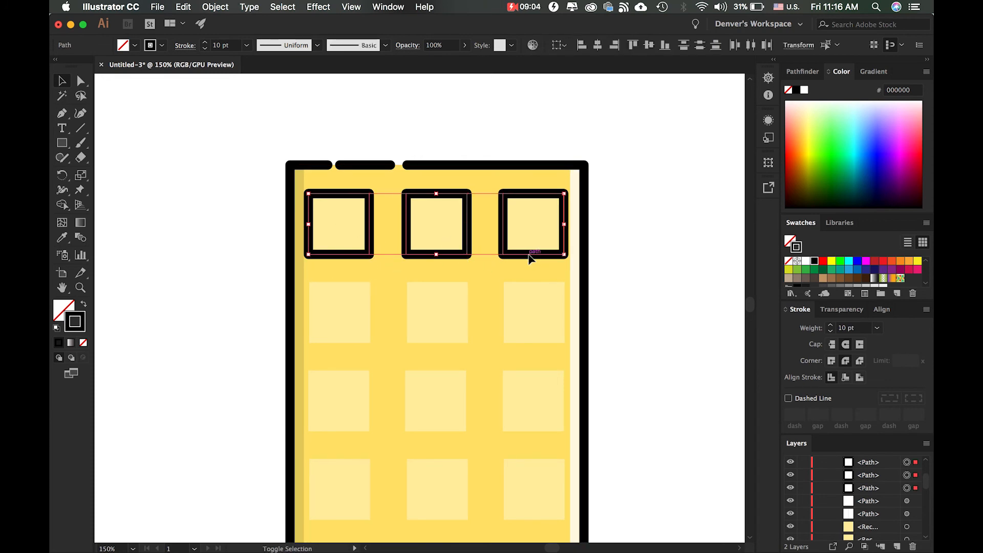
drag(544, 257, 541, 345)
scroll(542, 345, down, 2)
drag(542, 298, 546, 394)
Duplicate the row of three window outlines onto the fourth and fifth rows and deselect
scroll(547, 394, down, 4)
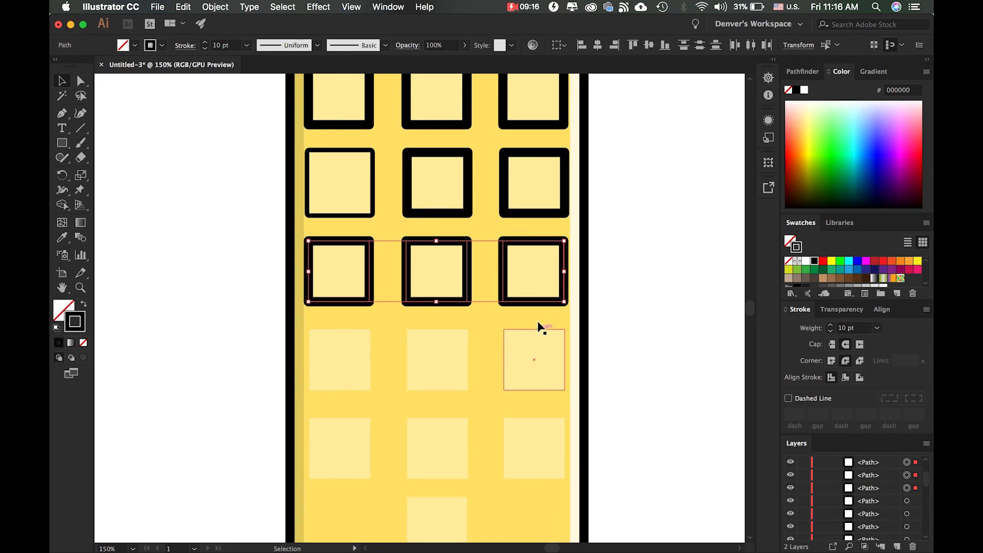
drag(534, 302, 538, 396)
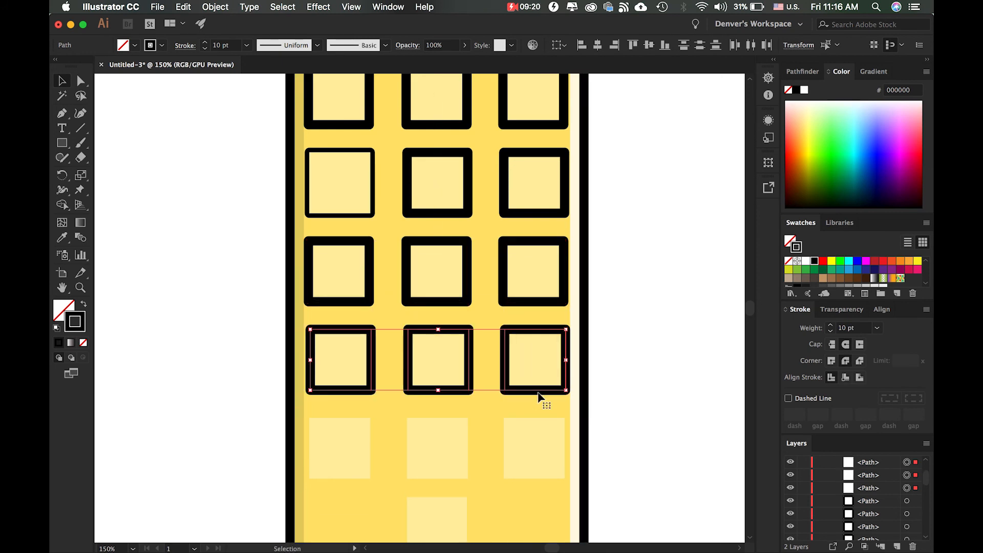
scroll(540, 395, down, 3)
drag(542, 321, 543, 406)
scroll(641, 369, down, 1)
click(666, 345)
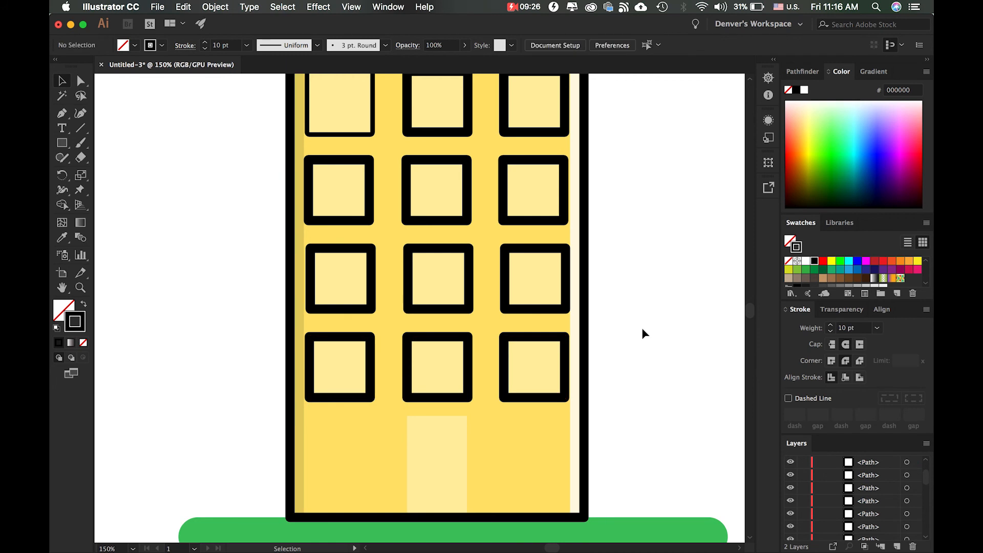
scroll(640, 326, up, 4)
click(361, 288)
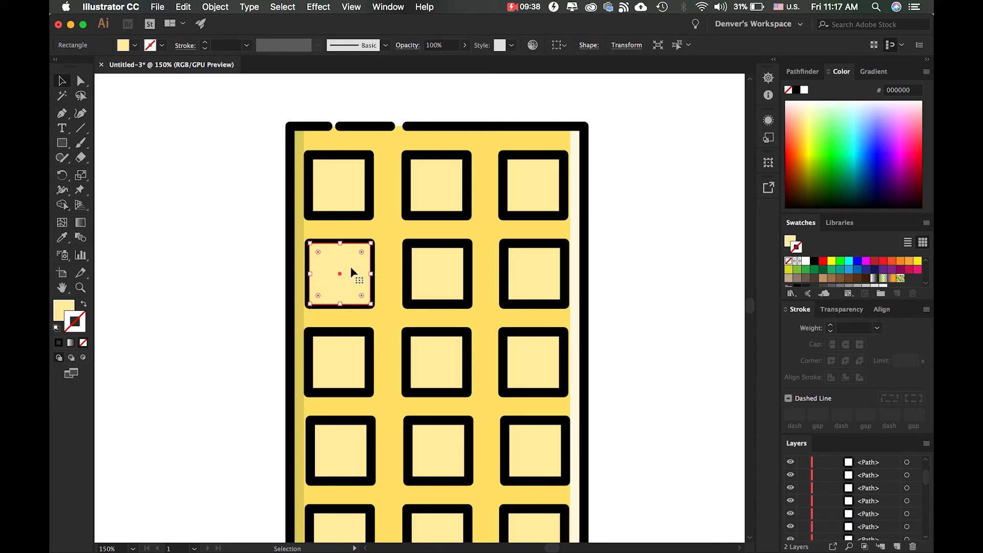
click(652, 235)
click(374, 290)
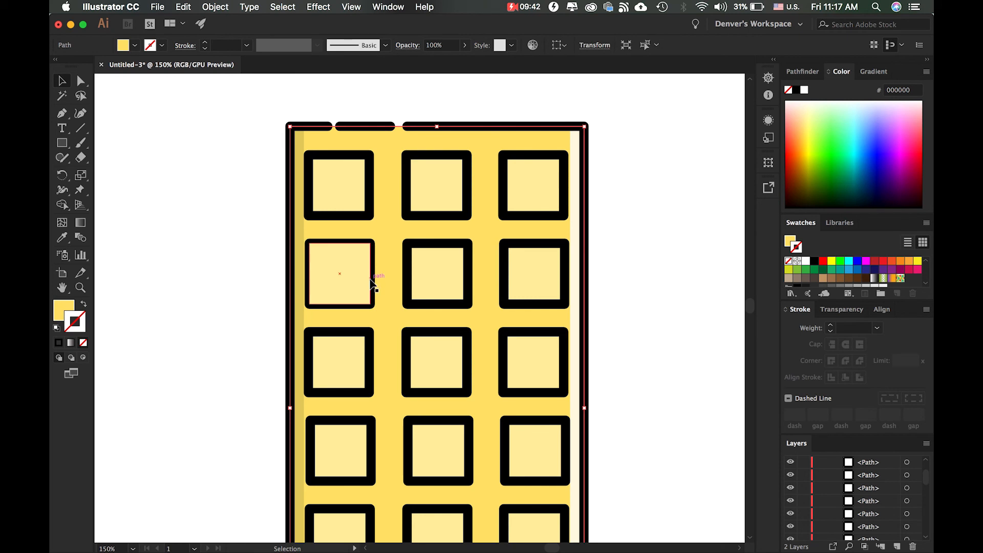
click(183, 213)
Select the pale yellow rectangle of the second row's leftmost window and send it behind its black outline
key(a)
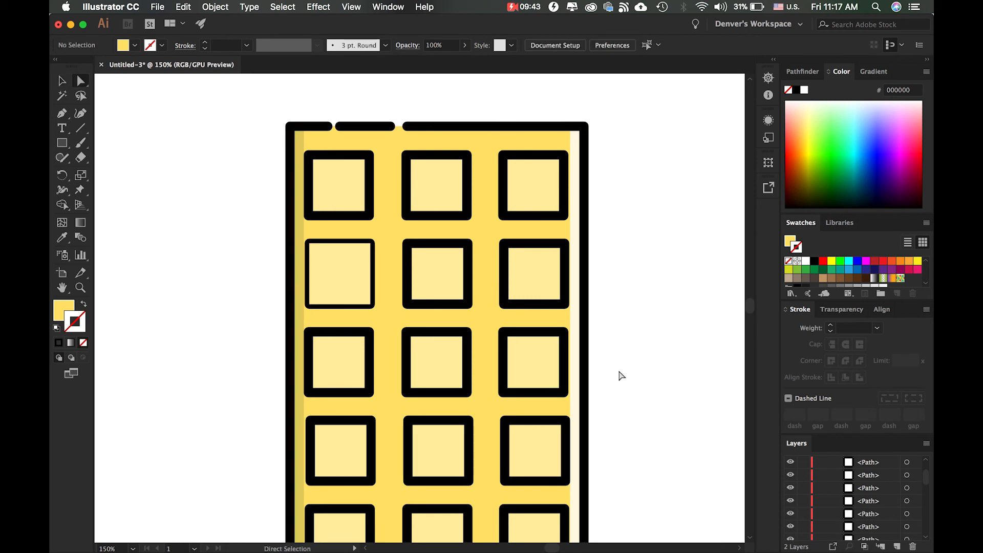
click(374, 302)
click(373, 302)
click(353, 290)
click(205, 280)
click(313, 276)
key(super)
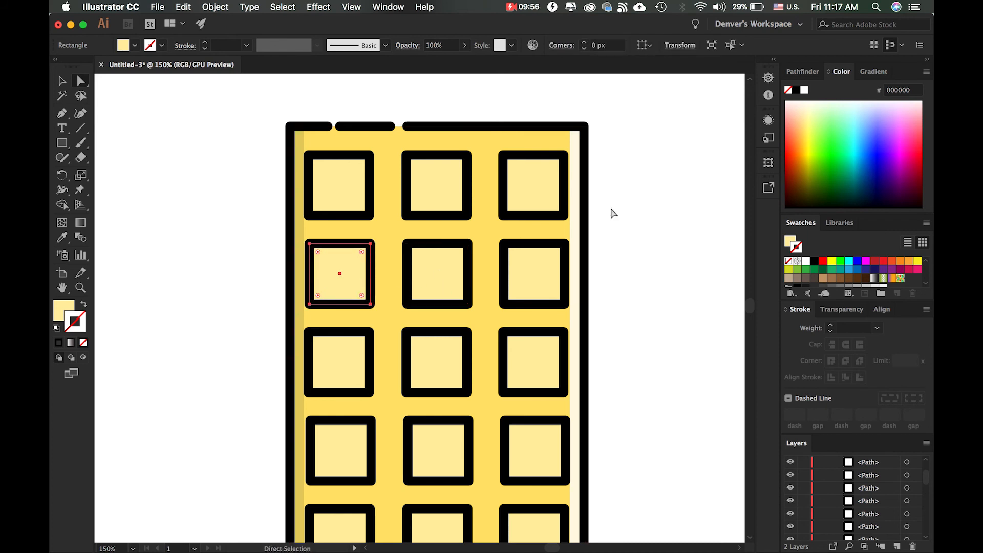
click(649, 208)
click(346, 285)
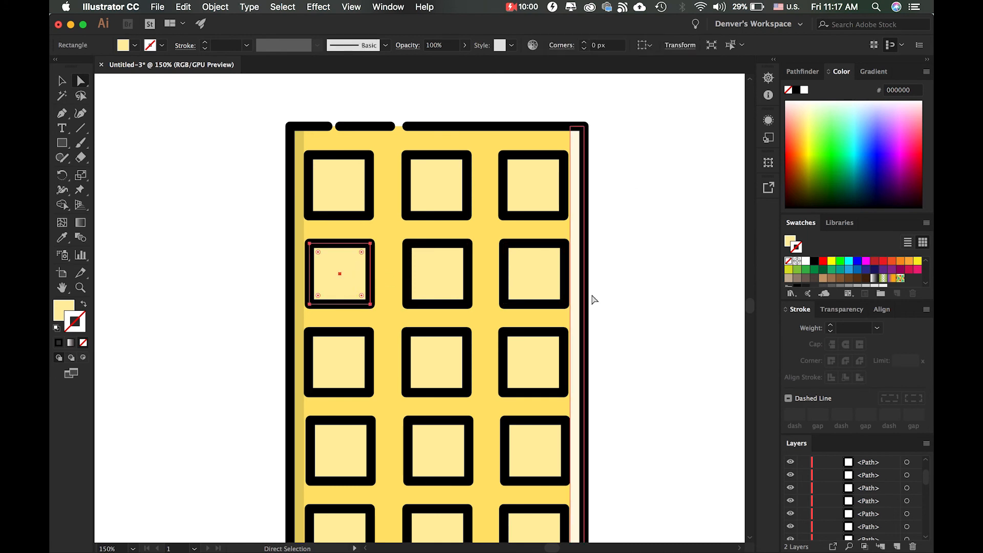
Draw an open outline about 65 px wide and 110 px tall around the door's sides and top, ending at the base, and deselect
scroll(597, 307, down, 5)
scroll(612, 312, down, 1)
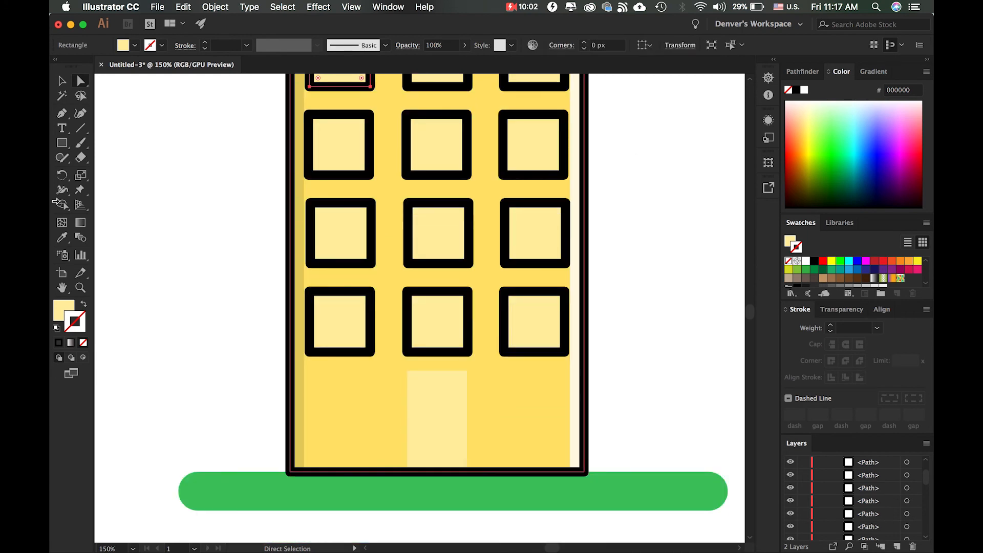
click(231, 292)
click(61, 112)
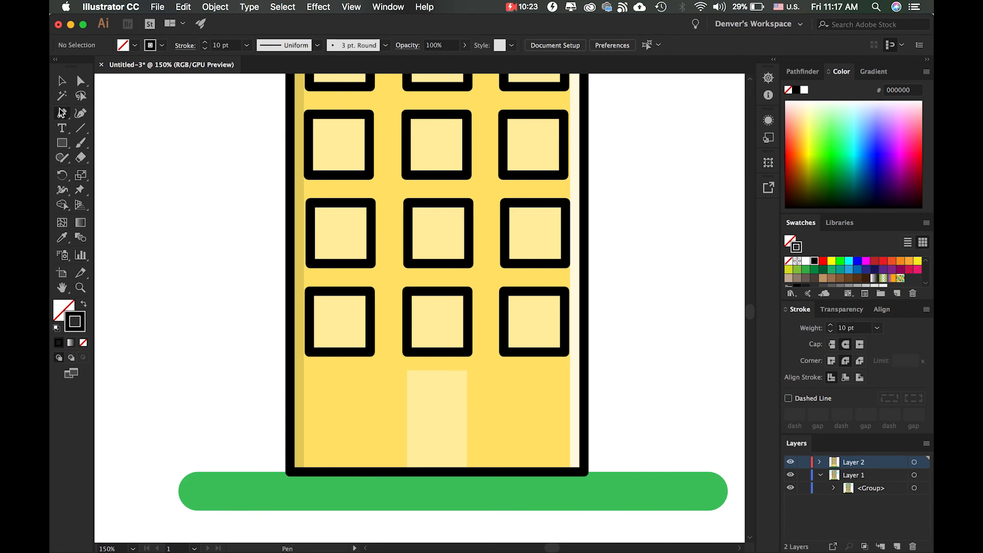
click(407, 471)
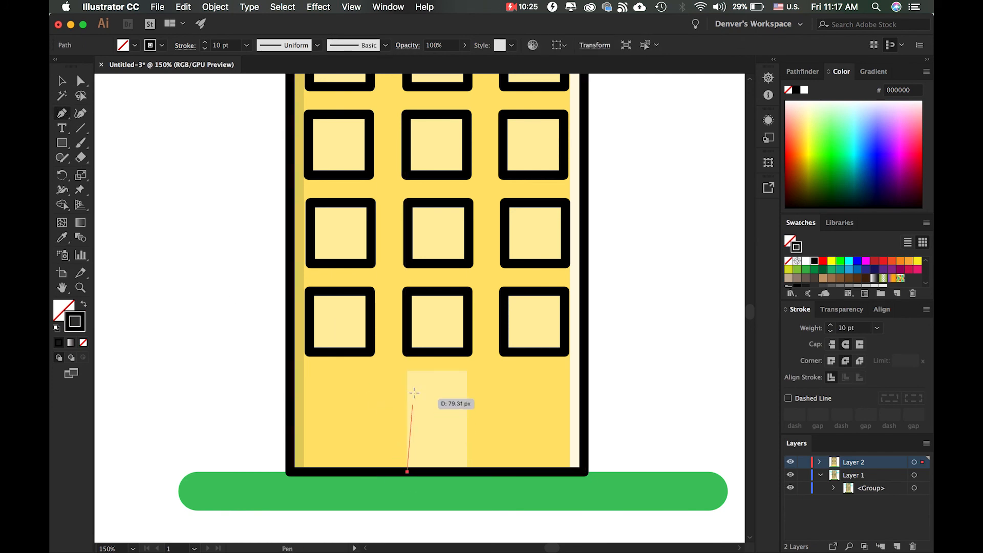
click(408, 371)
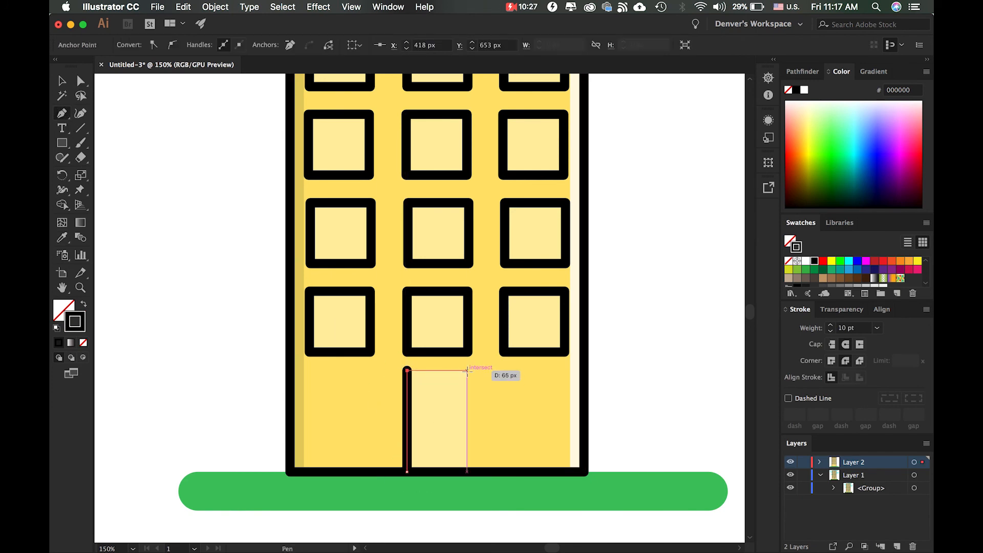
click(467, 371)
click(467, 471)
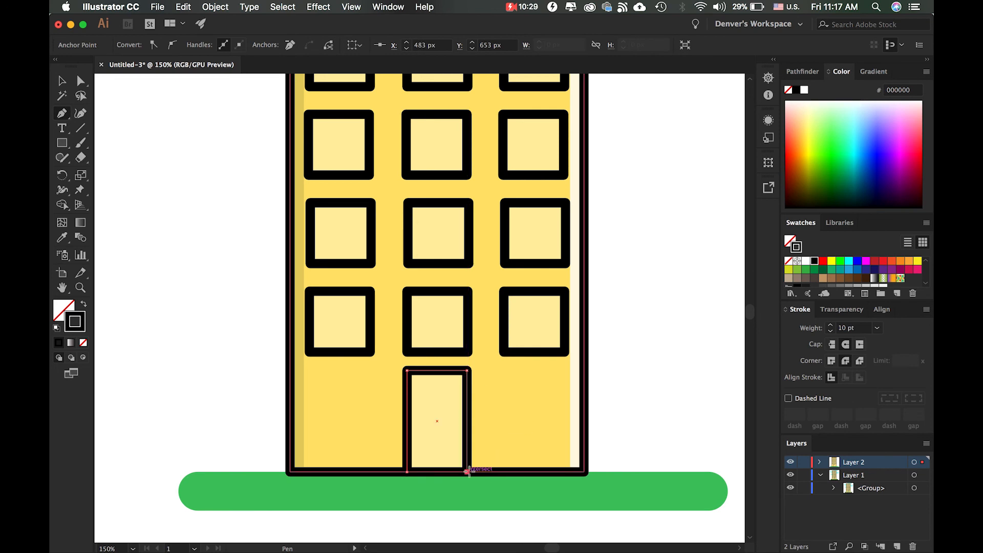
key(super+shift+a)
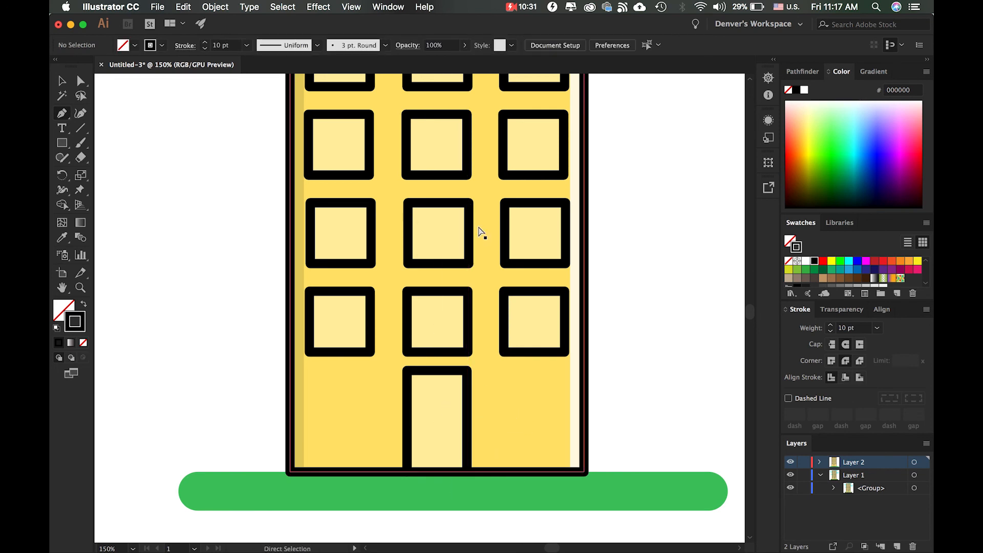
Compare the whole outlined building with the reference illustration beside the artboard
key(super+minus)
key(super+minus)
key(super+minus)
key(super+minus)
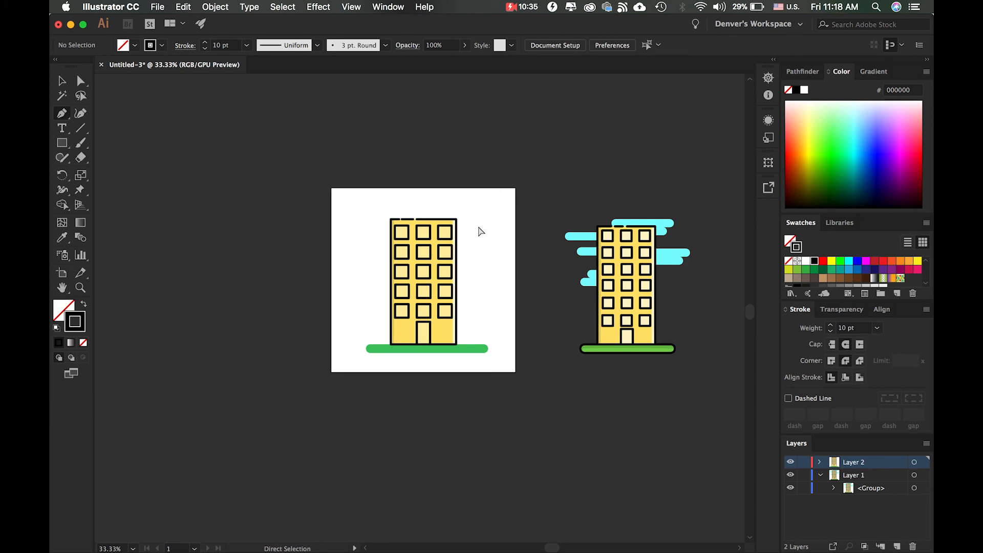
key(super+equal)
key(super+equal)
key(super+equal)
key(super+equal)
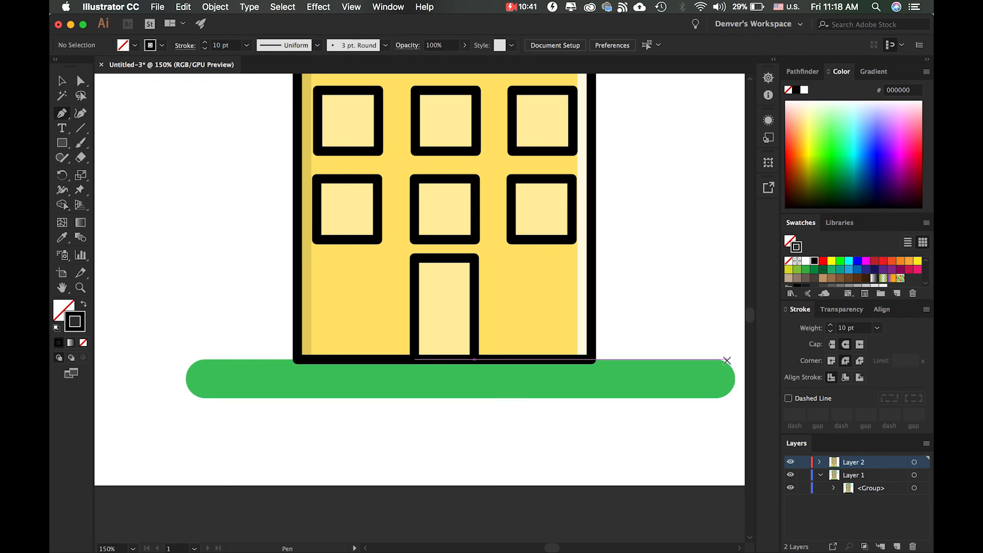
Draw an outline about 100 px long from the building's lower-left corner along the green ground's upper edge to its rounded end
scroll(727, 361, right, 5)
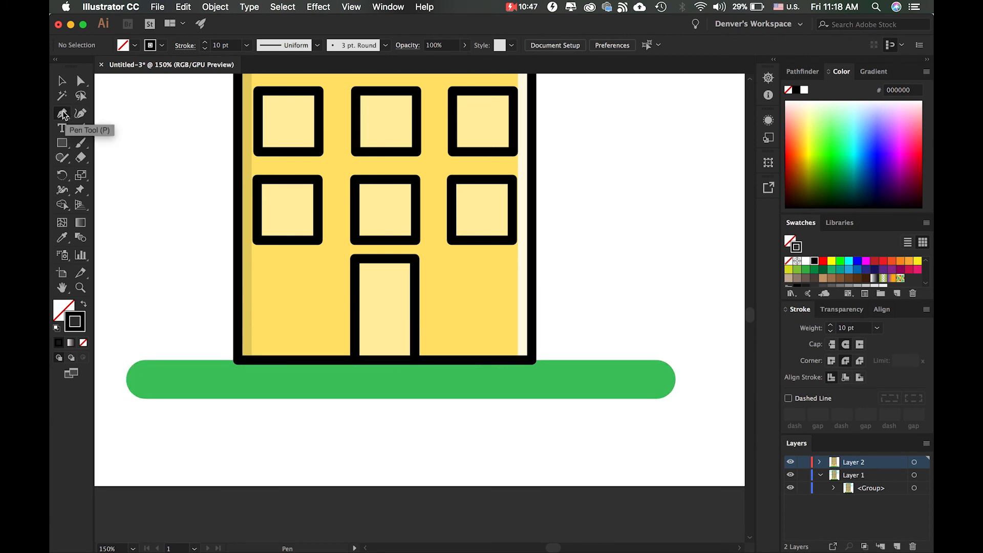
click(237, 358)
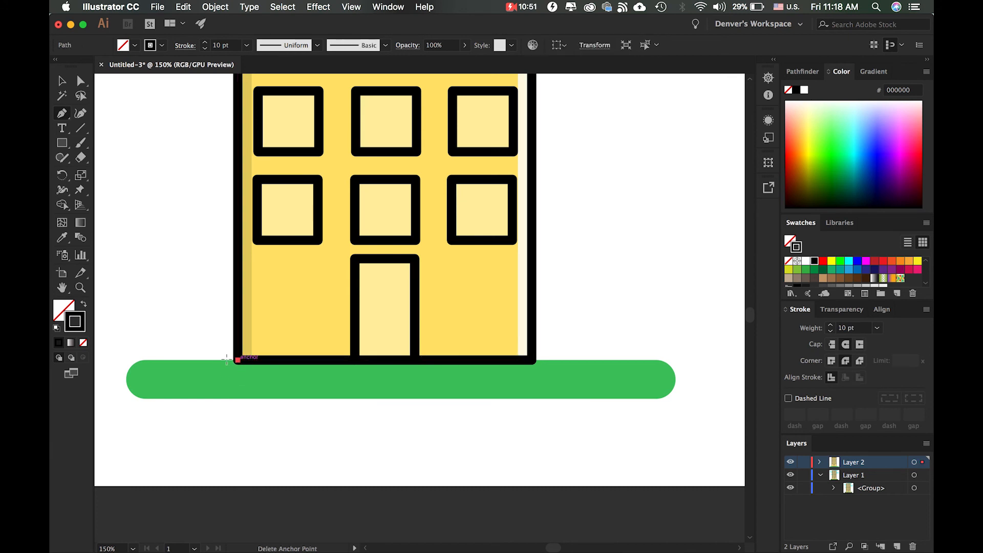
click(145, 360)
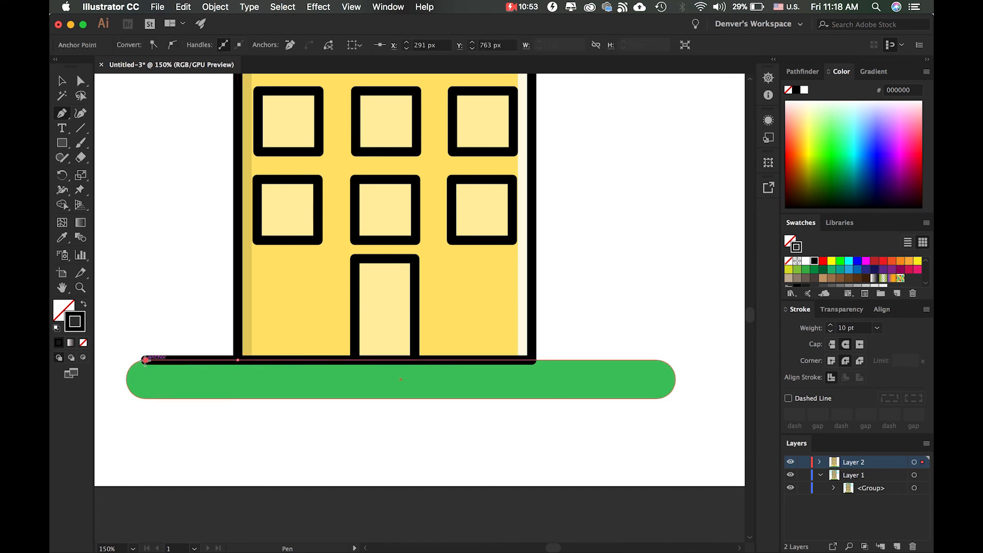
Continue the ground outline around the green bar's left end with two straight diagonal segments through its leftmost point to the lower edge
scroll(145, 360, left, 5)
scroll(145, 361, down, 1)
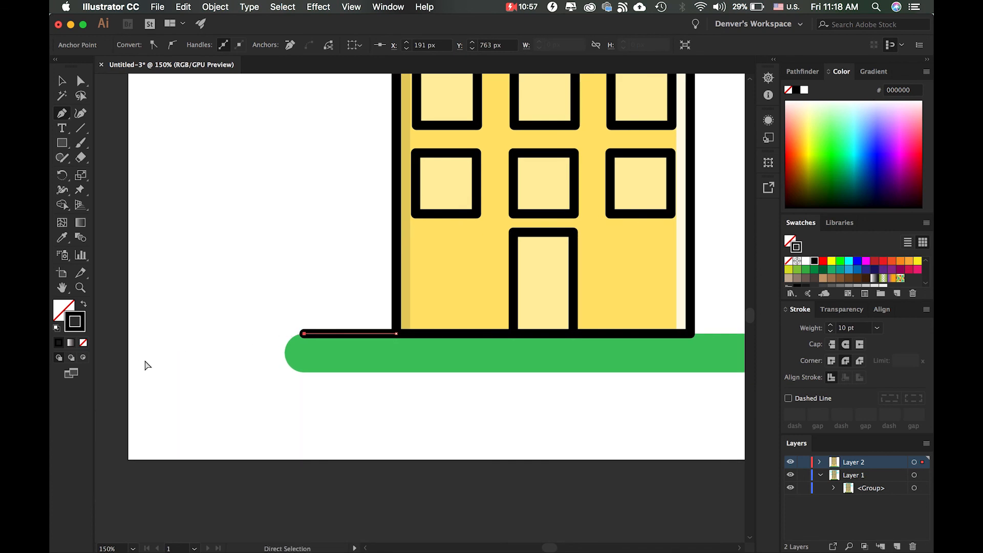
key(super+equal)
key(super+equal)
key(super+equal)
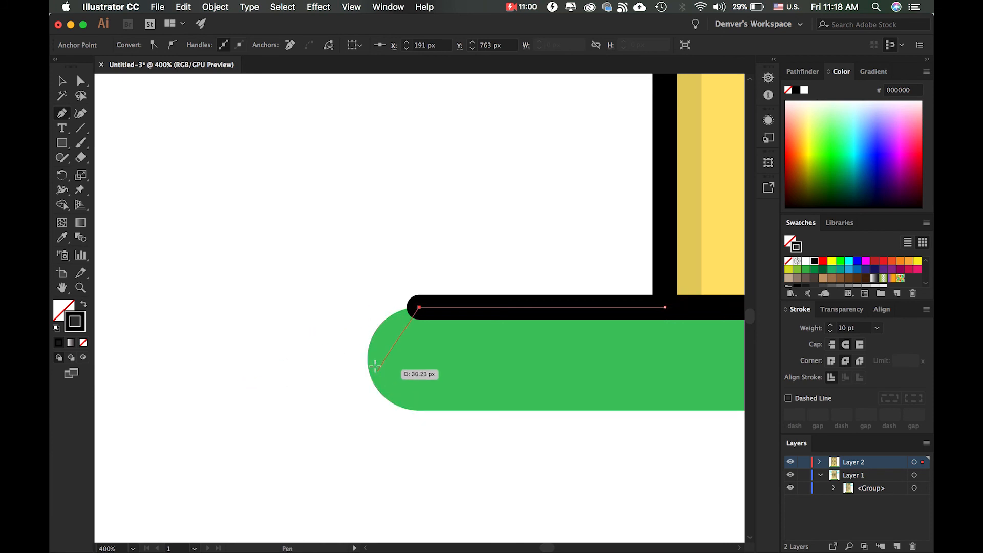
click(368, 359)
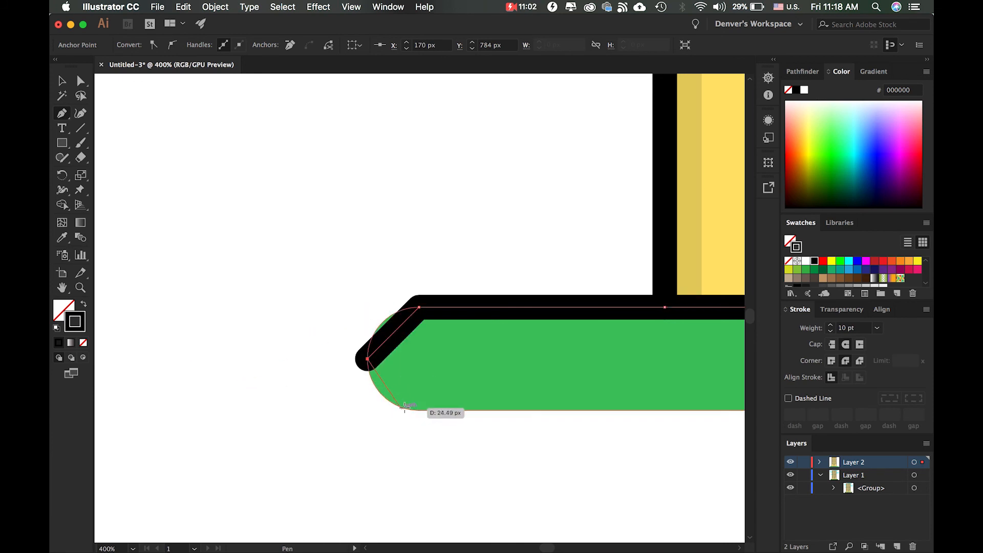
click(421, 410)
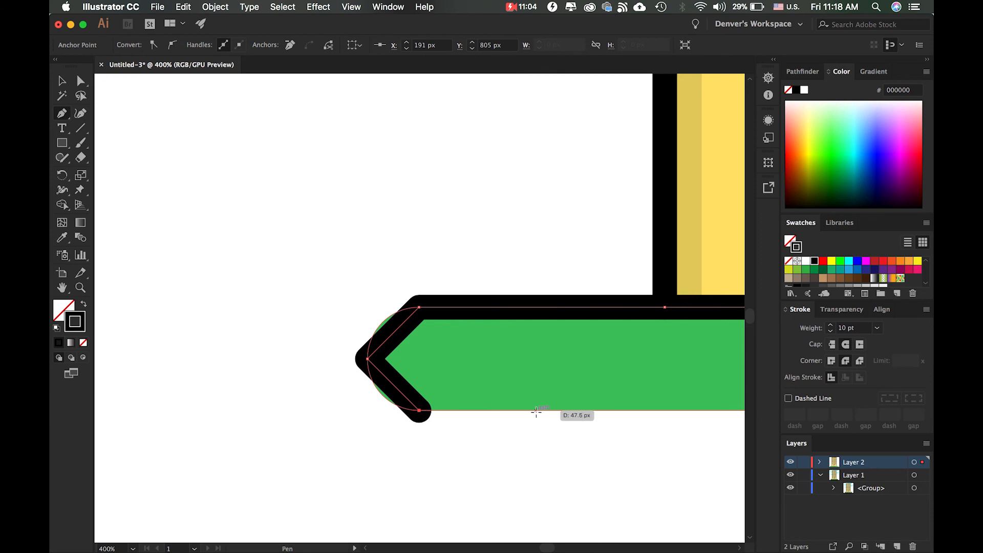
Extend the outline along the ground's lower edge, around the right end with straight segments, back to the building's lower-right corner, and deselect
scroll(536, 411, right, 15)
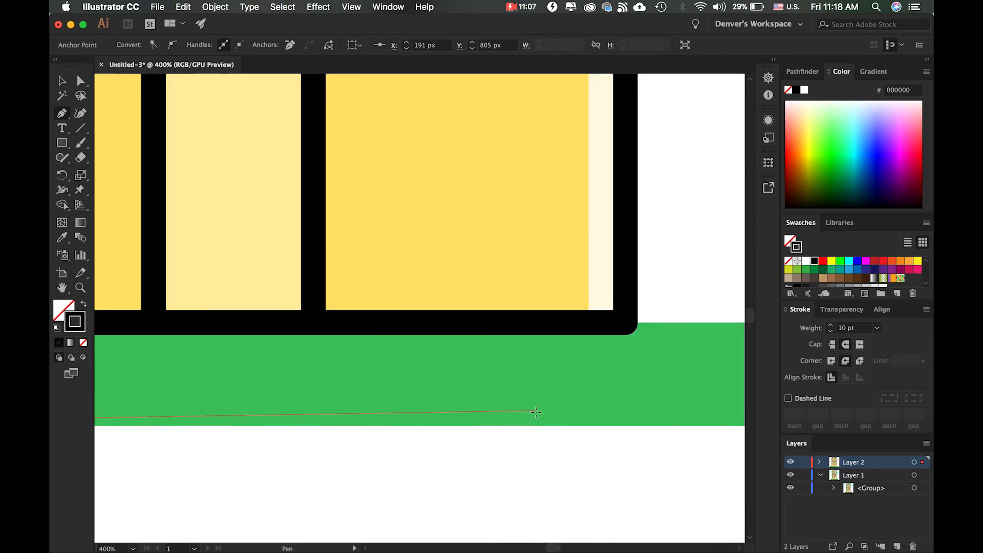
scroll(536, 411, right, 10)
scroll(536, 412, down, 2)
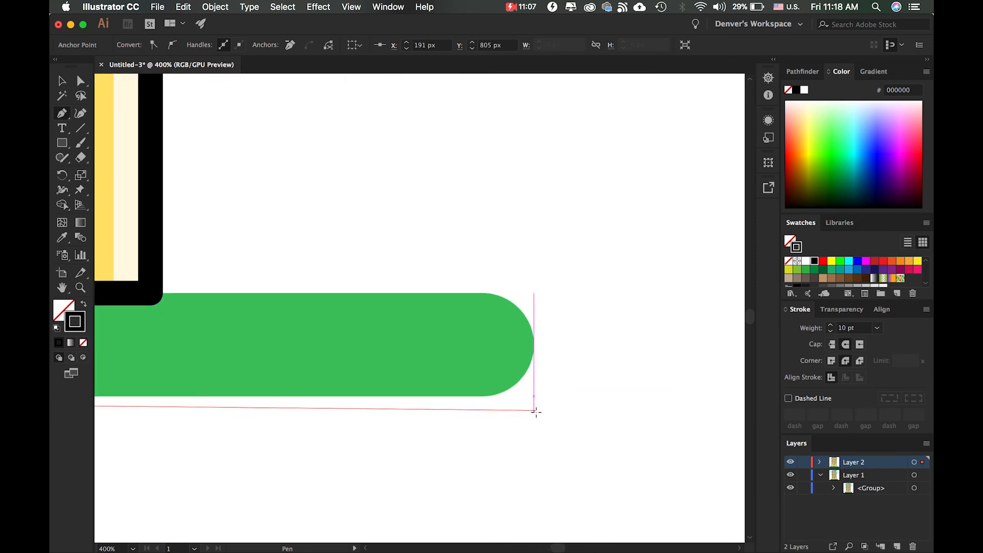
click(481, 397)
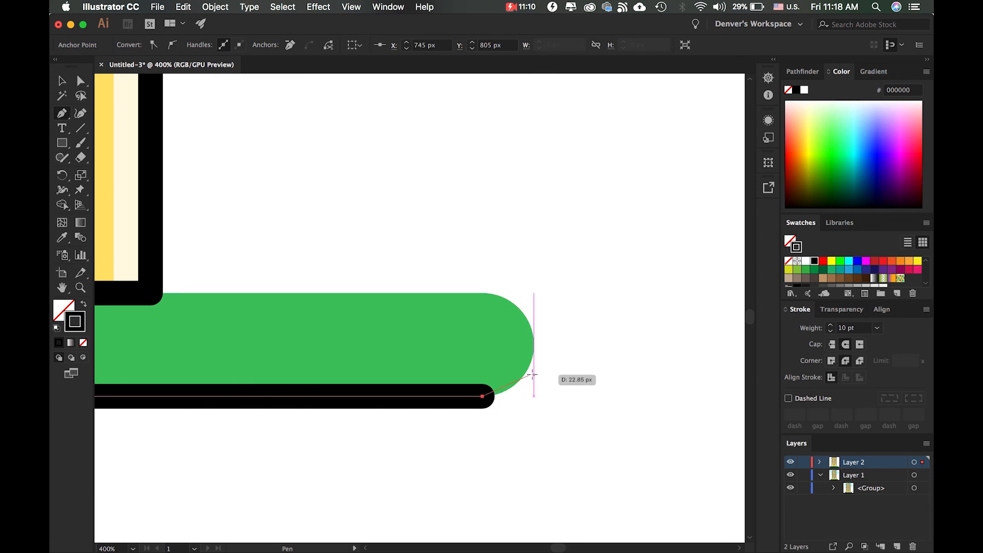
click(534, 345)
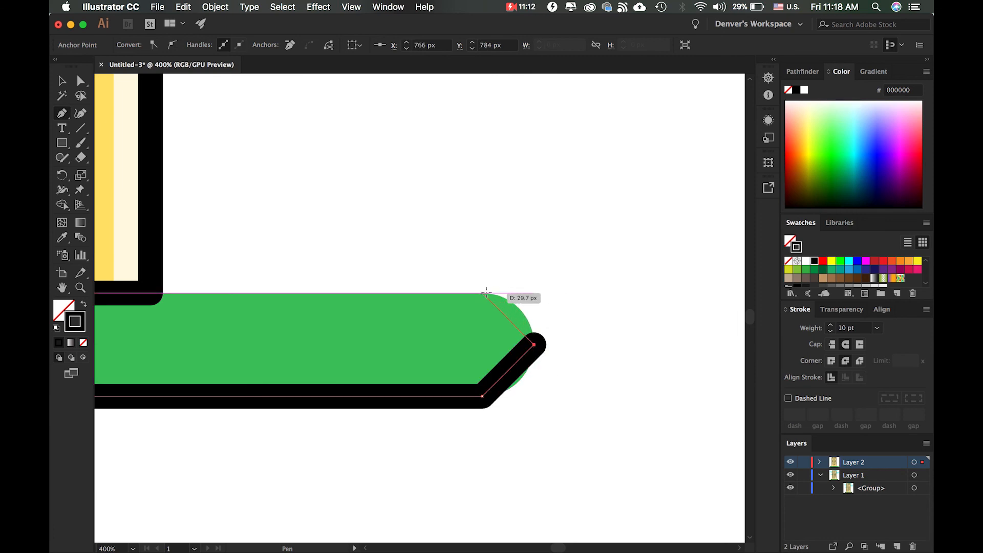
click(481, 293)
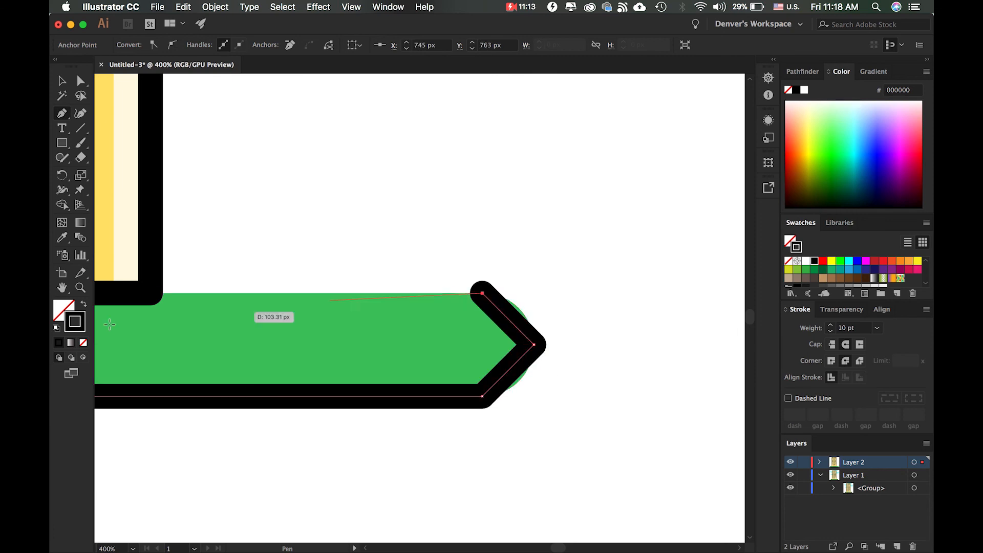
click(152, 292)
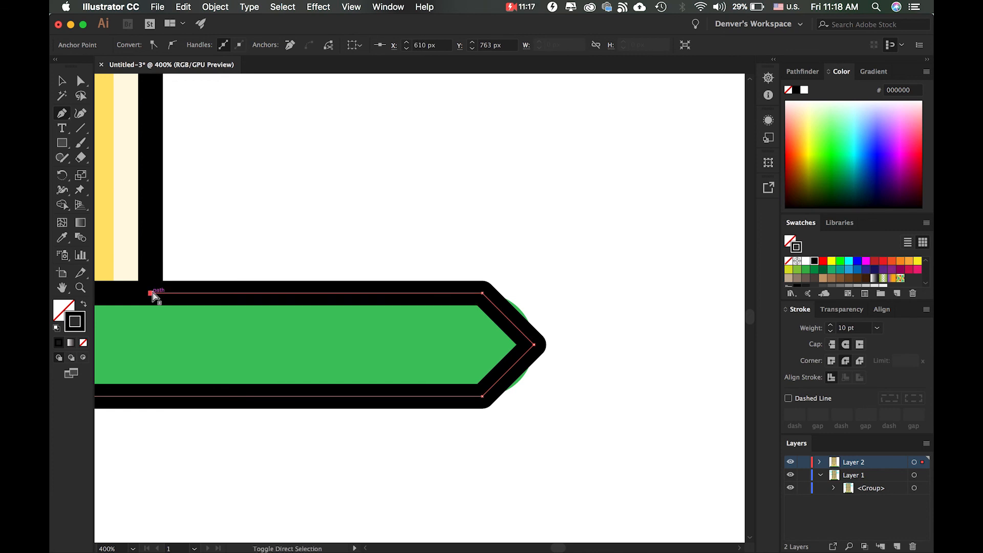
key(super+shift+a)
Convert the outermost anchor at the ground outline's right end to a smooth point so the curve follows the green bar's rounded end
key(super+minus)
key(super+minus)
key(super+minus)
key(super+minus)
key(super+minus)
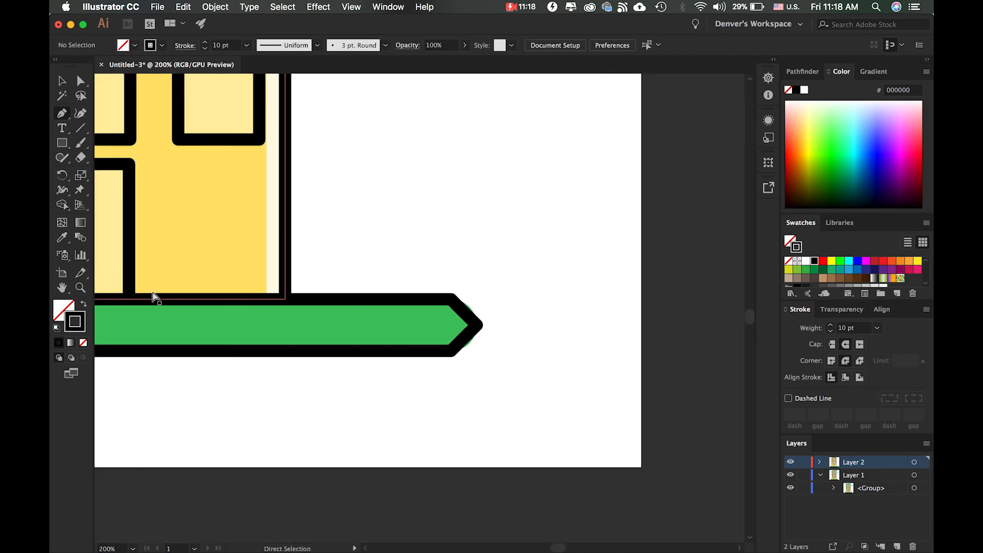
key(super+minus)
key(super+equal)
key(super+equal)
key(super+equal)
key(super+equal)
key(super+equal)
key(super+equal)
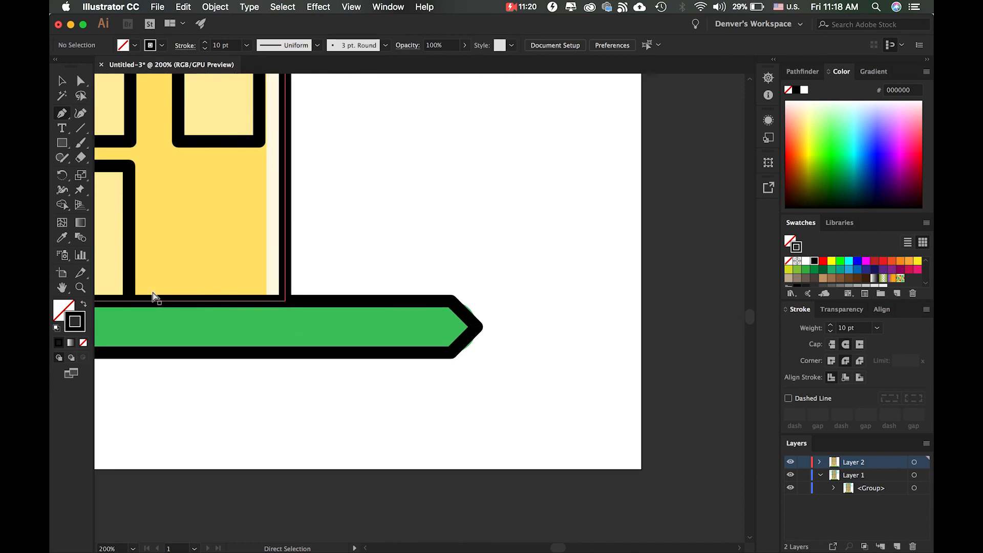
scroll(152, 292, right, 5)
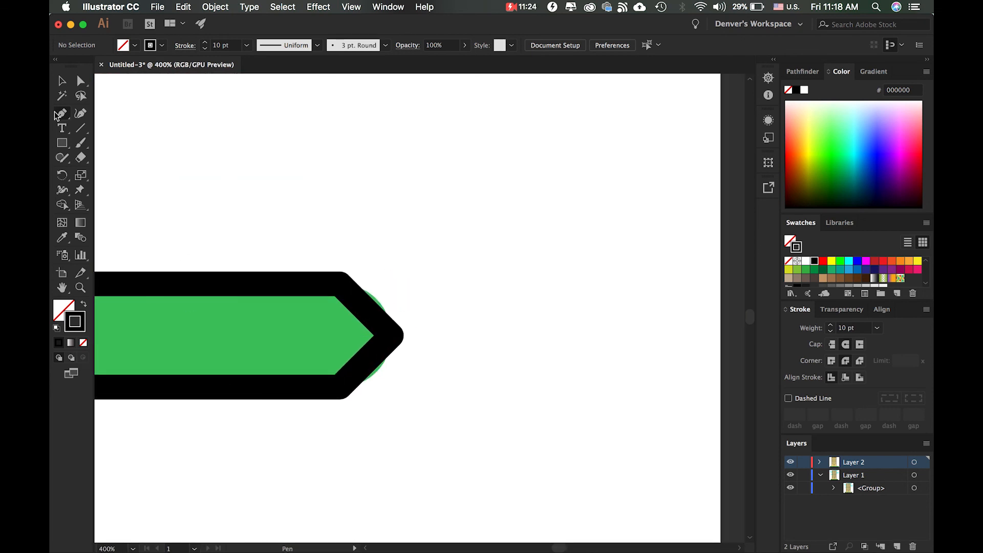
drag(62, 117, 104, 162)
drag(392, 336, 392, 286)
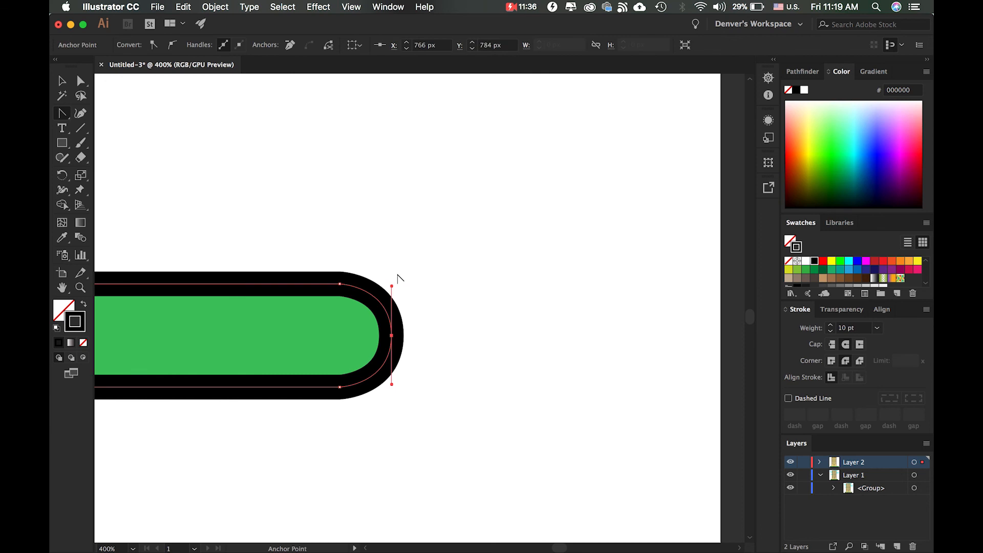
Convert the outermost anchor at the ground outline's left end to a smooth curve around the green bar, and deselect
scroll(400, 278, left, 20)
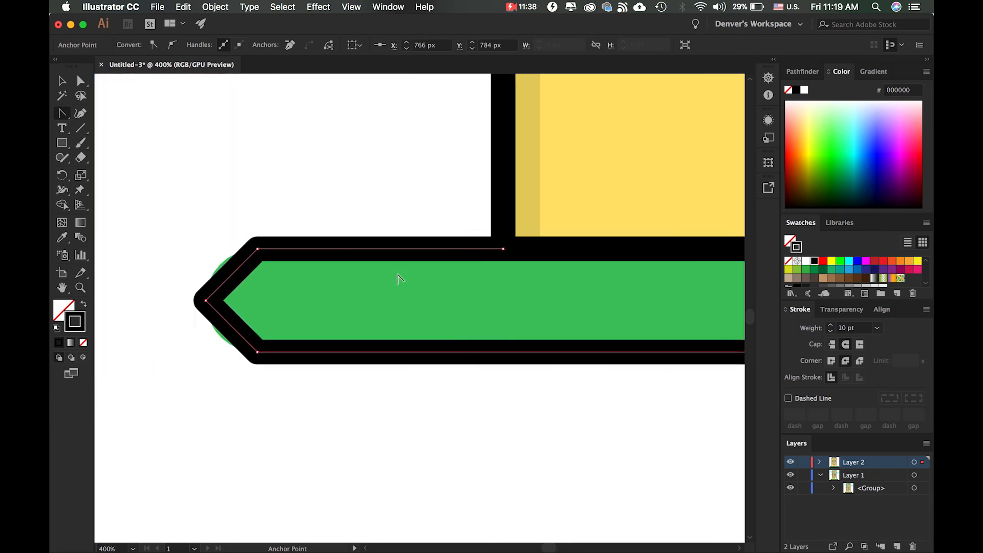
drag(357, 293, 359, 334)
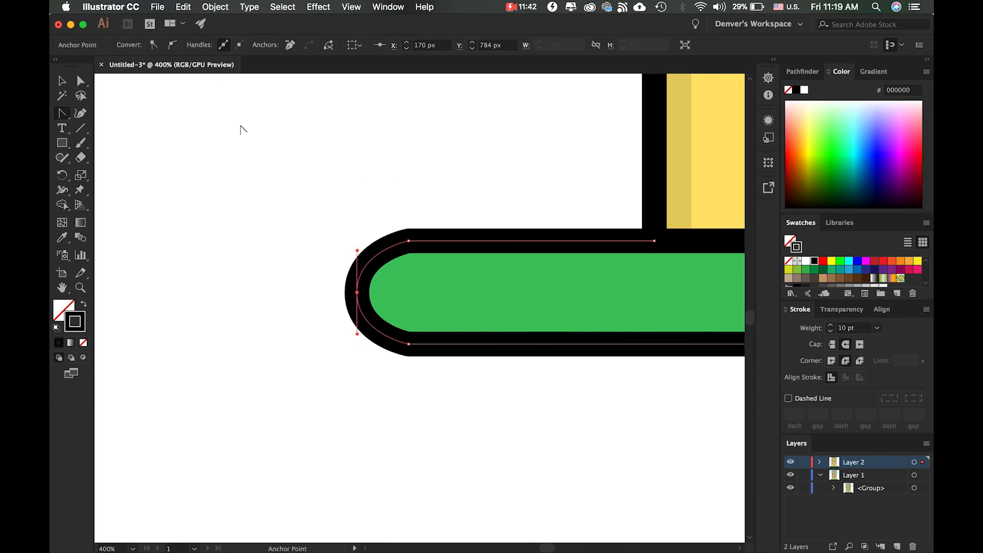
click(78, 83)
click(263, 131)
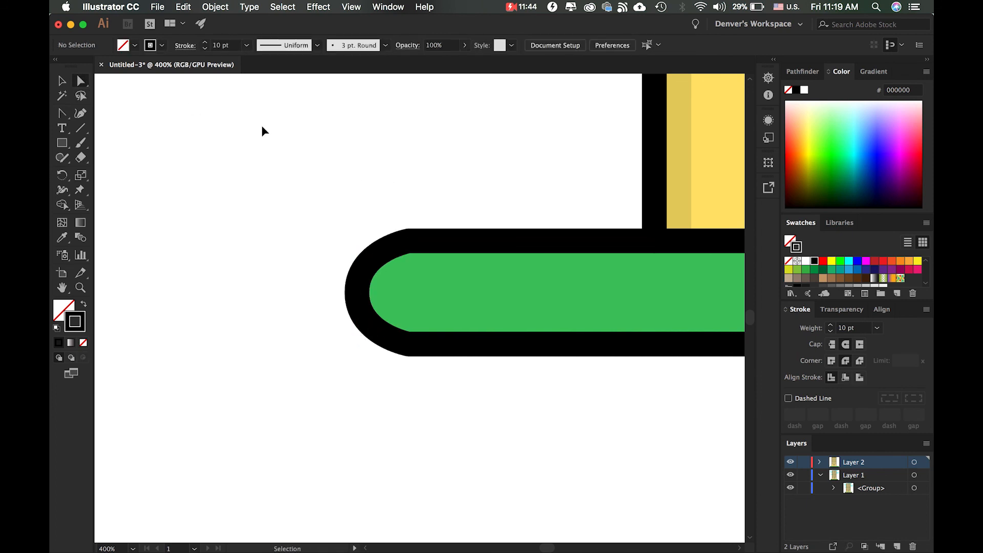
Compare the outlined building and ground with the reference illustration beside the artboard
key(super+minus)
key(super+minus)
key(super+minus)
key(super+minus)
key(super+minus)
key(super+minus)
key(super+minus)
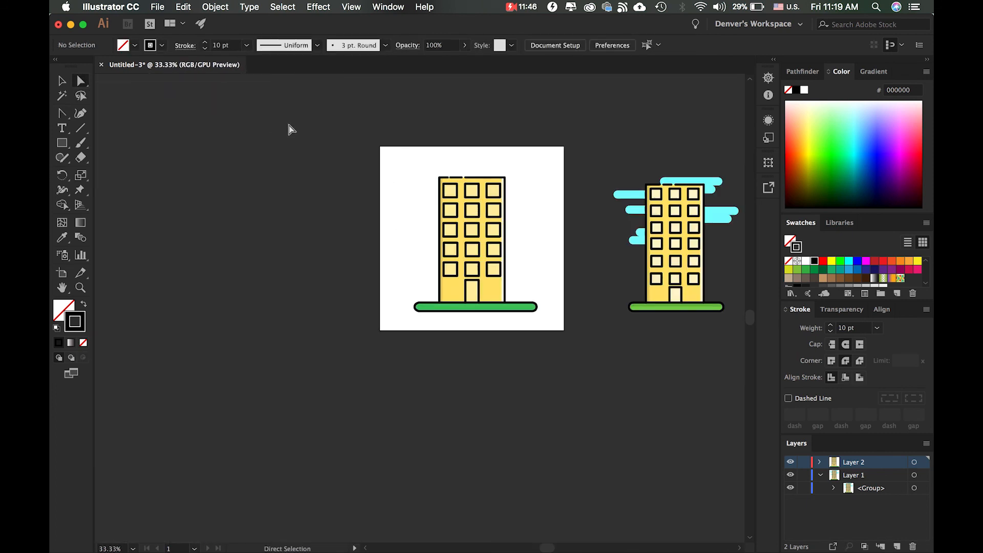
scroll(508, 182, up, 1)
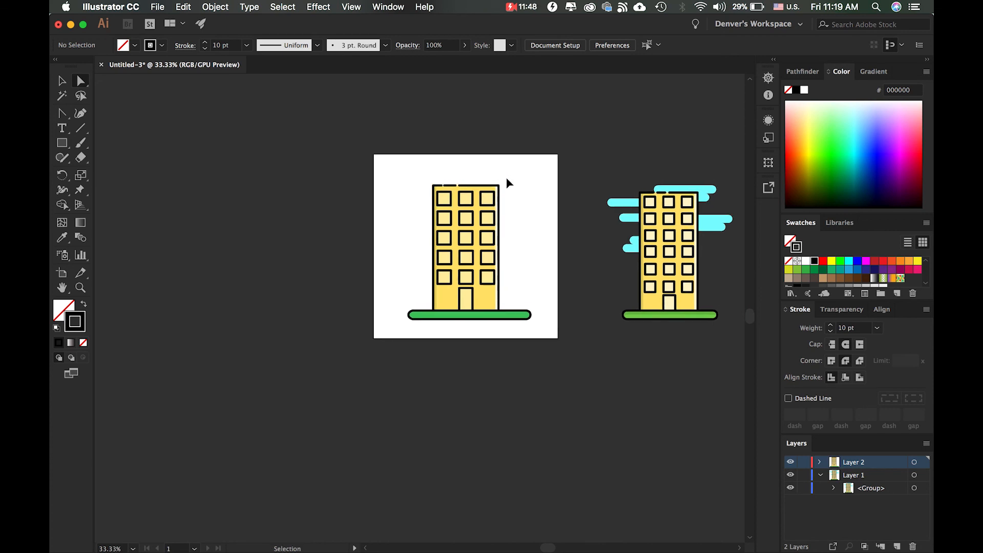
Draw a long thin horizontal rectangle left of the building's top window row and fill it with light cyan 88F4FF, without a stroke
key(super+plus)
key(super+plus)
scroll(508, 183, right, 4)
scroll(508, 183, up, 3)
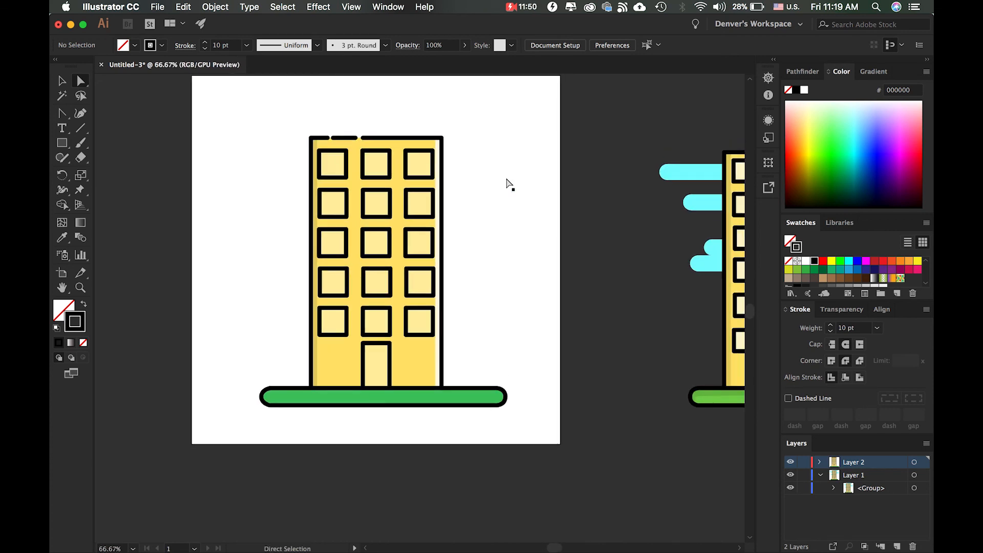
click(62, 144)
mouse_move(209, 151)
mouse_down()
mouse_move(270, 181)
mouse_move(300, 165)
mouse_up()
click(82, 304)
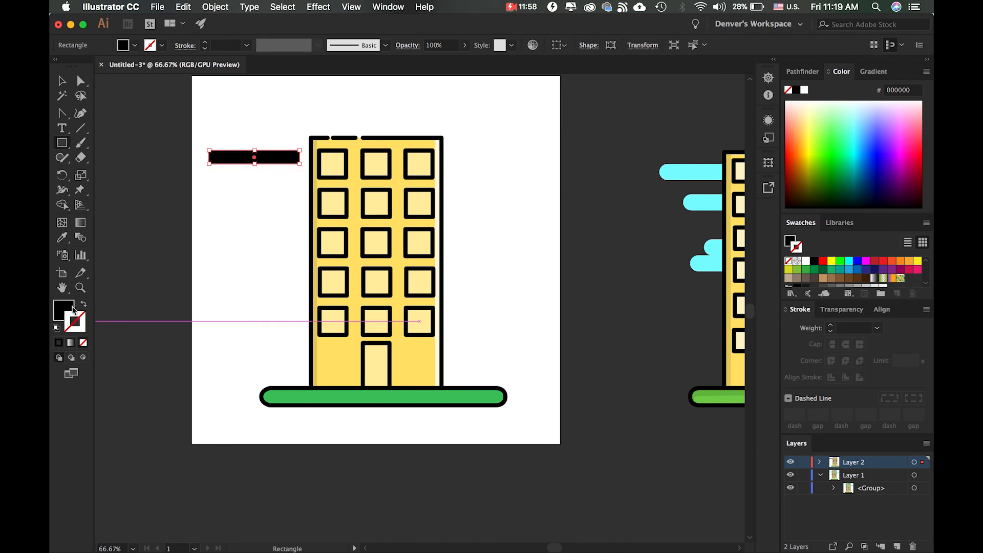
double_click(74, 308)
drag(504, 340, 502, 285)
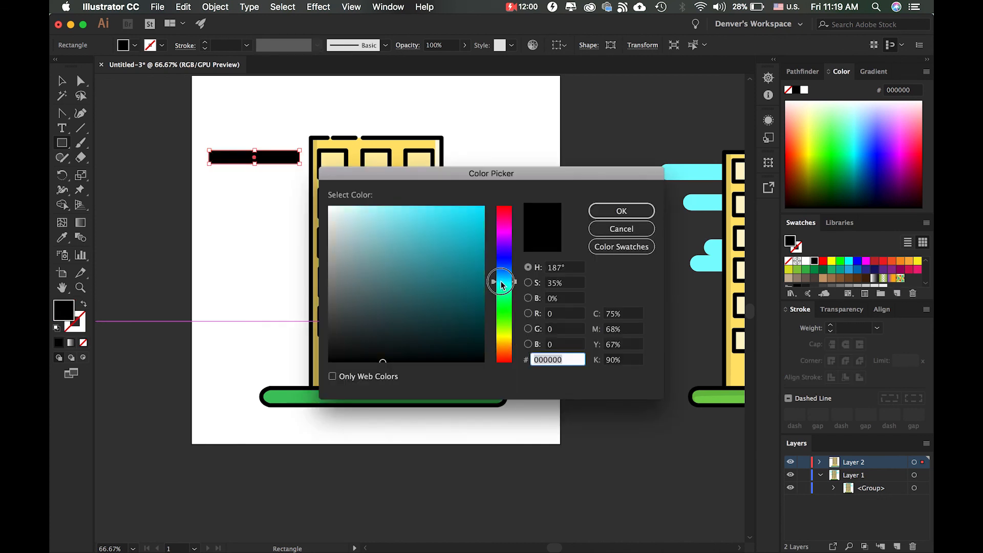
drag(428, 221, 401, 206)
click(619, 212)
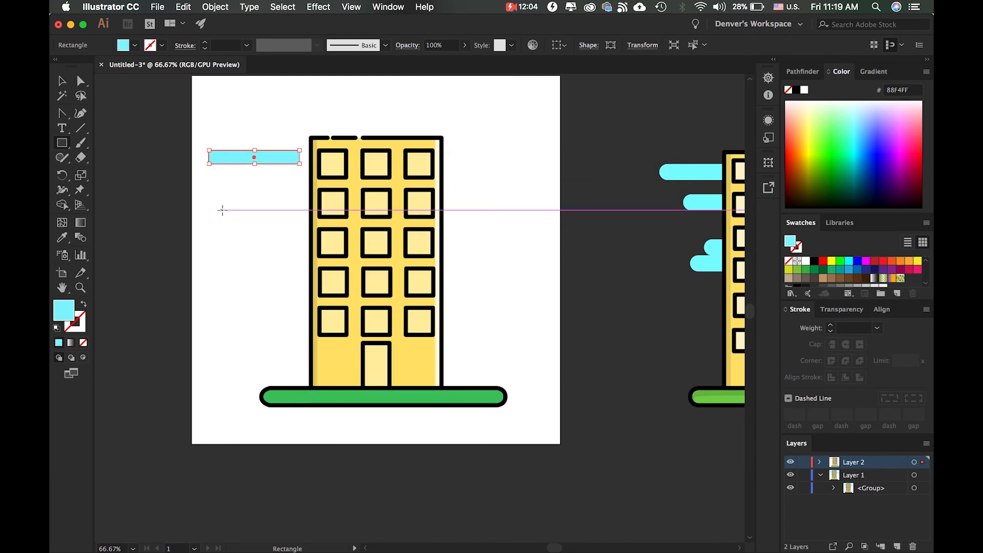
Round the cyan rectangle's corners fully, to a radius of about 16.5 px, and deselect it
key(super+minus)
key(super+equal)
key(super+equal)
key(super+equal)
key(super+equal)
key(super+equal)
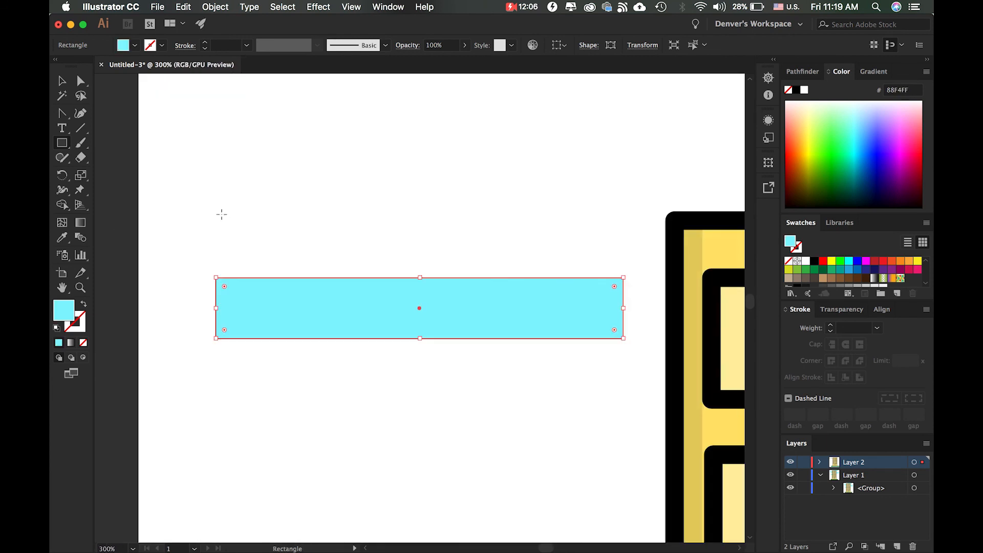
drag(615, 286, 547, 355)
click(83, 84)
click(199, 136)
Move the cyan bar so it overlaps the building's left edge at the top window row and send it to the back
key(super+minus)
key(super+minus)
key(super+minus)
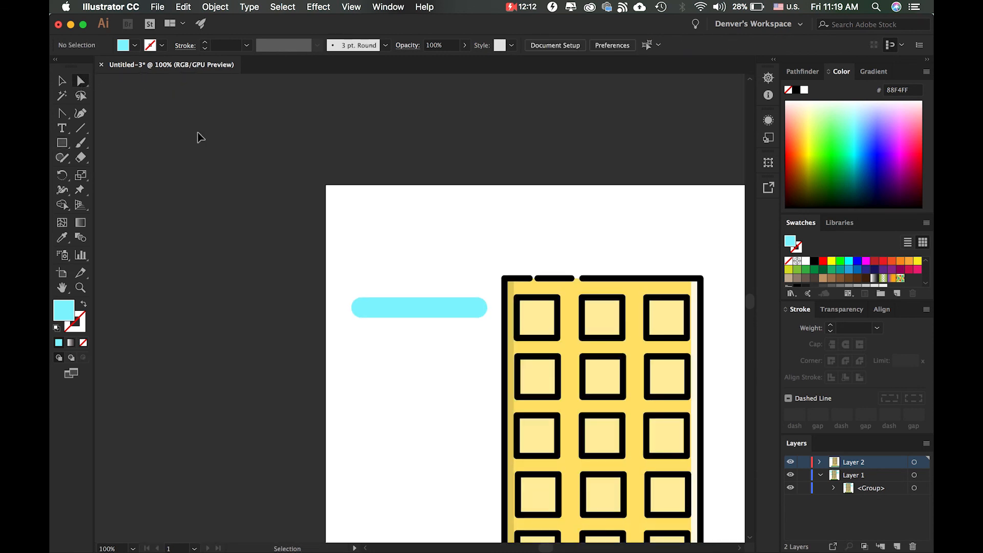
drag(444, 306, 493, 300)
scroll(391, 214, right, 6)
scroll(390, 214, down, 2)
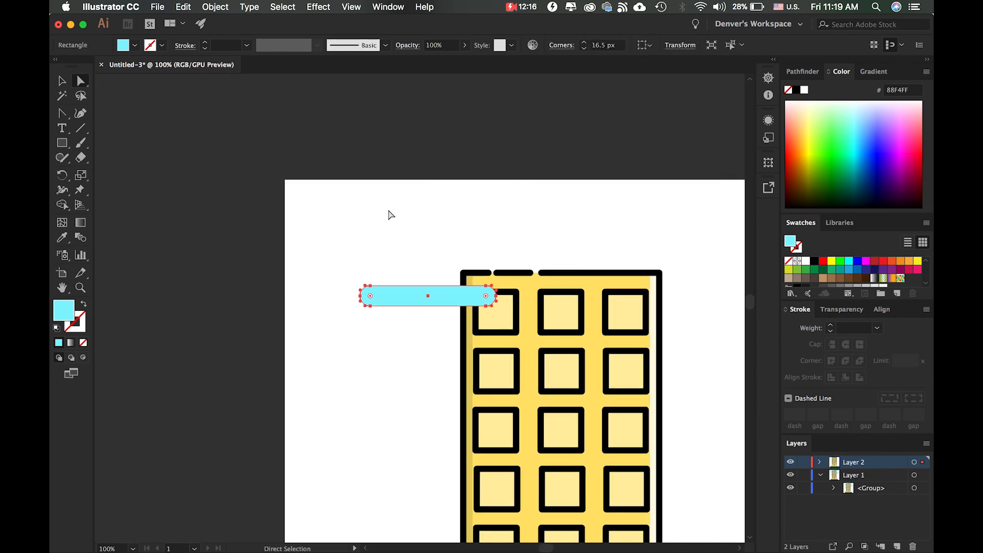
scroll(540, 223, down, 2)
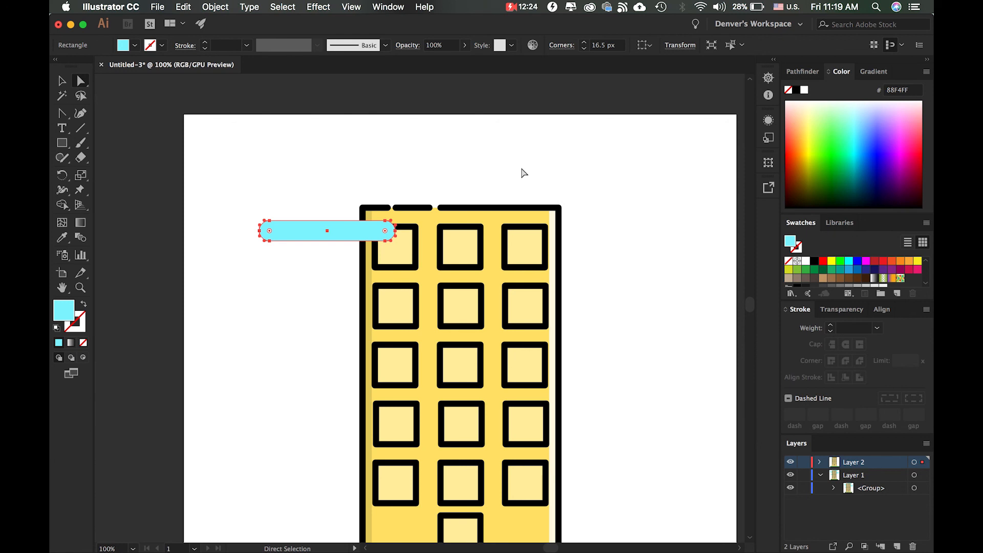
key(v)
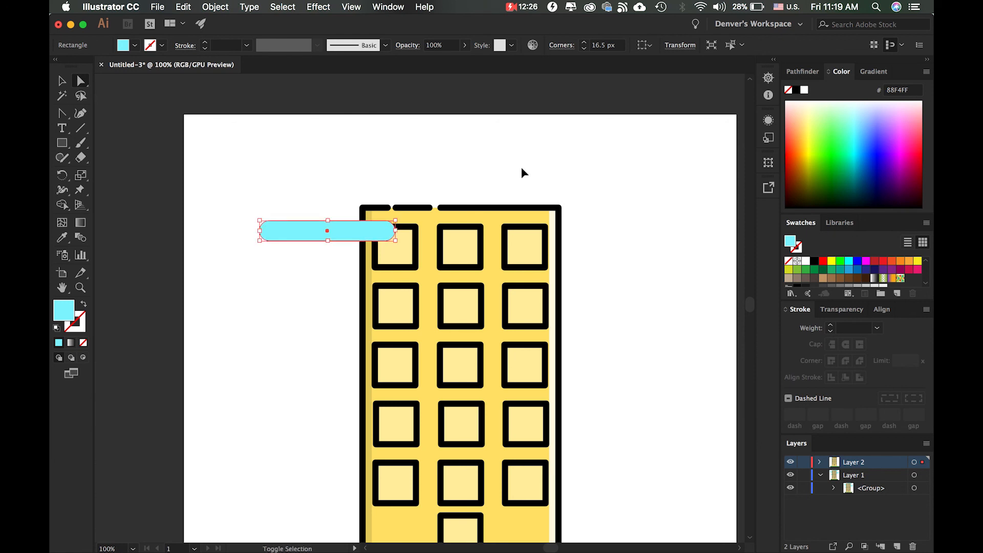
key(shift+super+bracketleft)
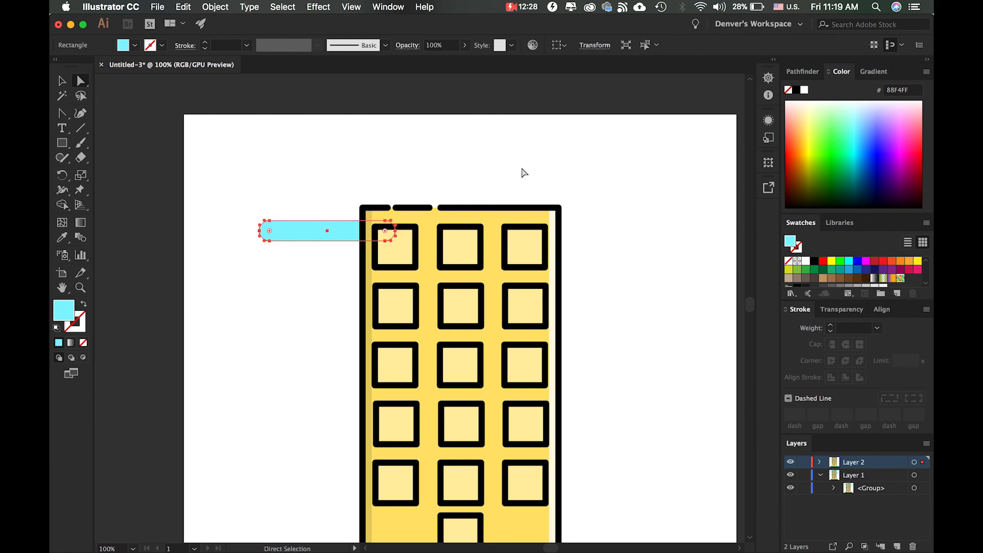
Copy the cyan bar into two staggered pairs behind the building, one at the upper right edge and one lower on the left edge
drag(303, 233, 559, 267)
drag(632, 272, 402, 344)
click(377, 340)
drag(416, 386, 532, 402)
key(super+z)
Copy the left edge's pair of cyan bars to the building's right edge, beside the third and fourth window rows, and deselect
click(294, 360)
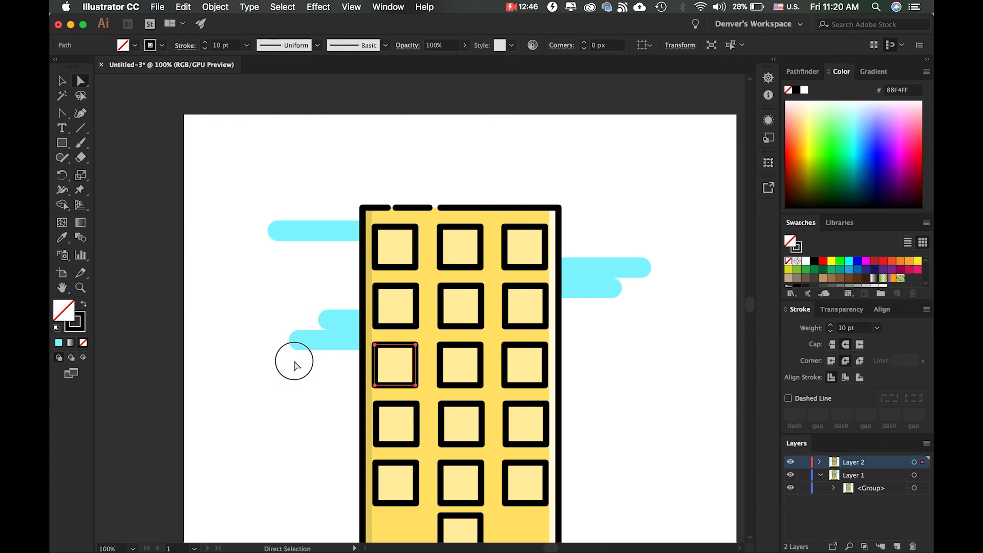
shift+click(354, 321)
shift+click(348, 341)
drag(349, 342, 533, 396)
click(632, 340)
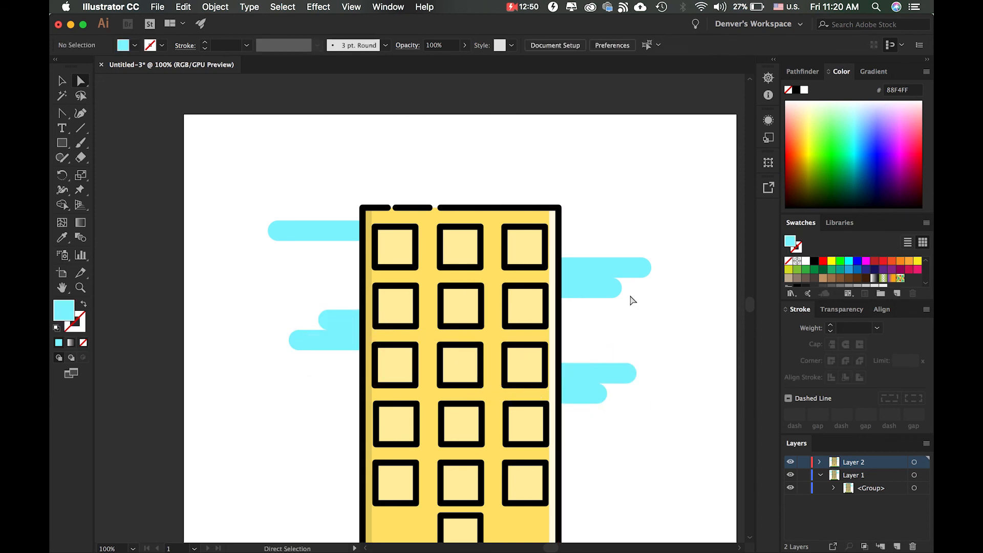
Copy the upper pair of cyan bars on the right edge to just above the roof, partly behind the building, and deselect
click(607, 265)
shift+click(593, 297)
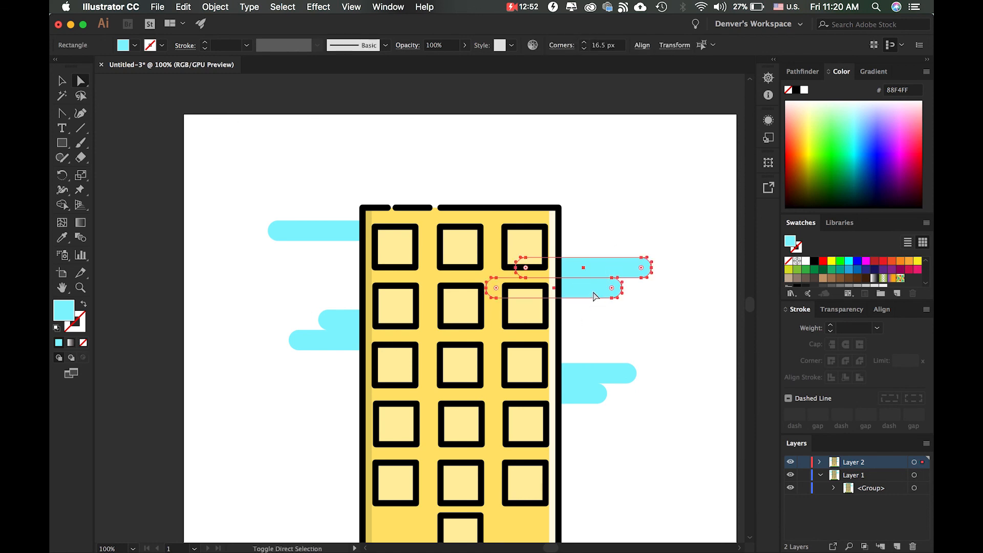
drag(605, 282, 503, 208)
click(571, 162)
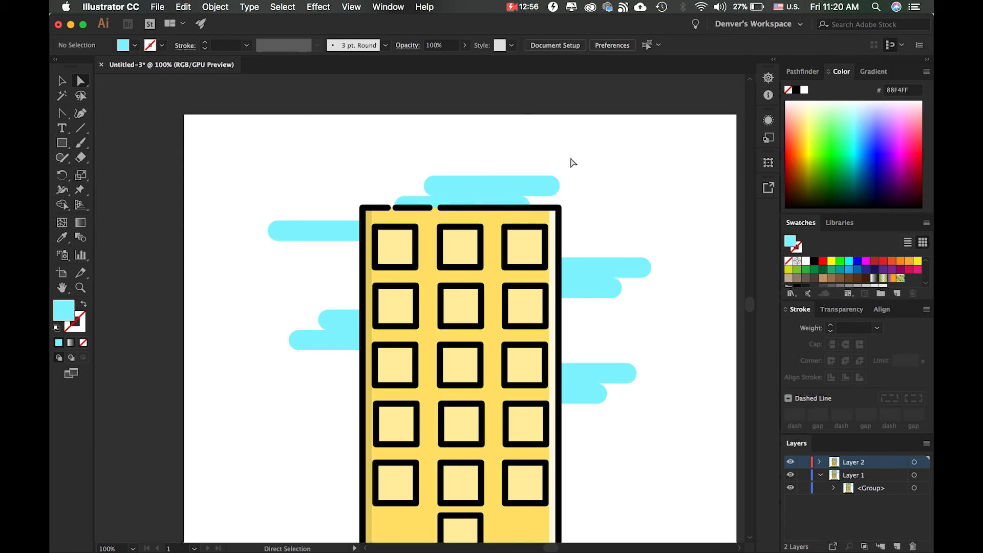
Review the whole illustration with its clouds against the reference illustration beside the artboard
key(super+minus)
key(super+minus)
key(super+minus)
key(super+minus)
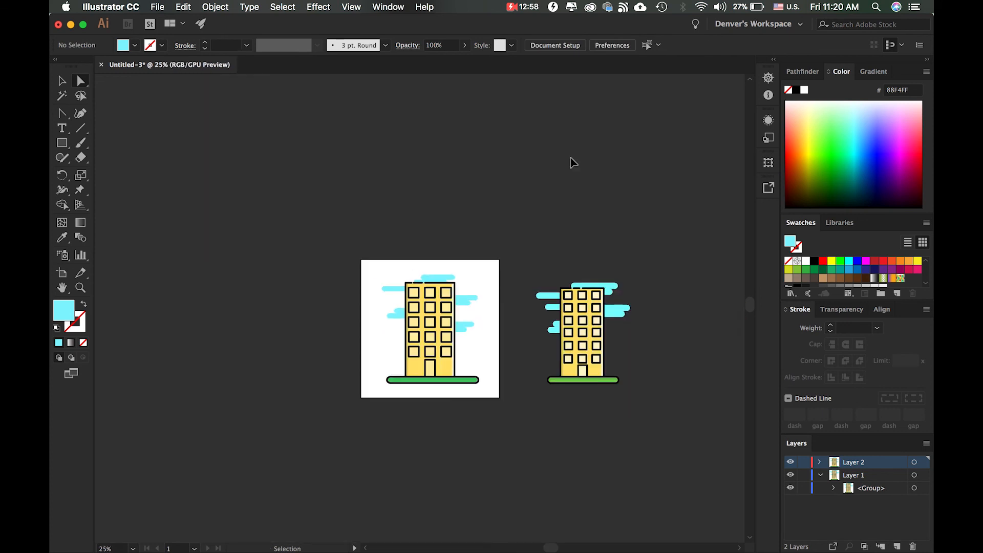
key(super+equal)
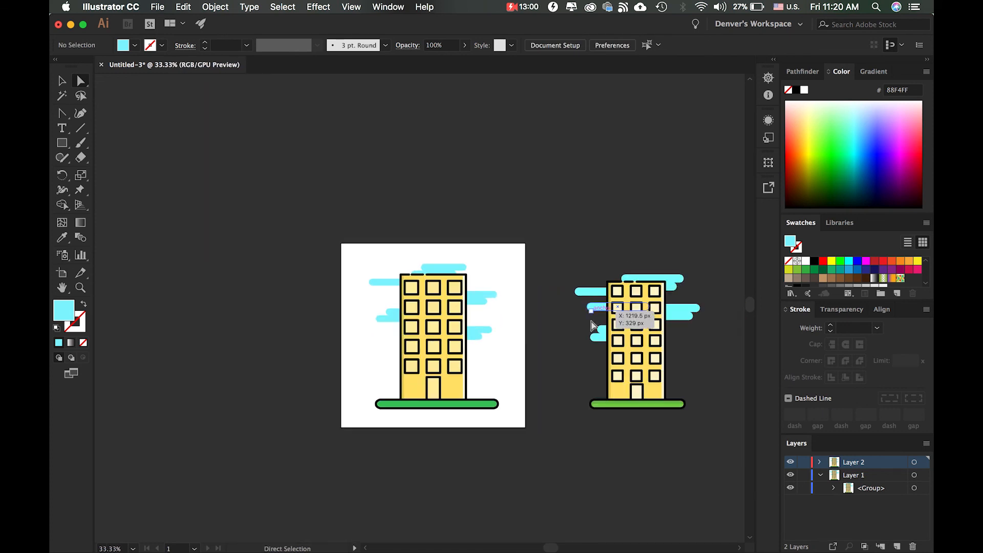
click(62, 81)
drag(360, 268, 511, 407)
click(511, 379)
drag(363, 251, 512, 424)
click(511, 389)
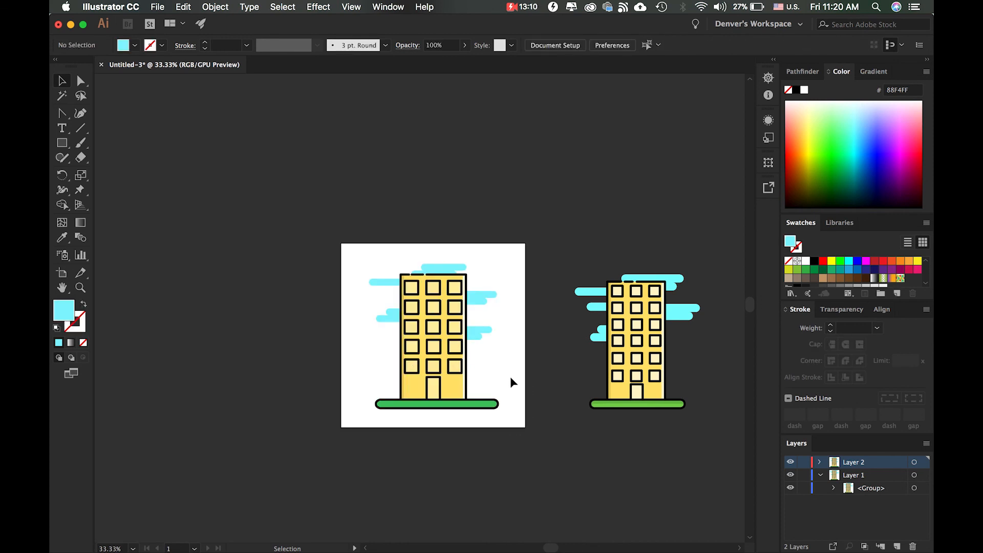
scroll(509, 399, down, 5)
scroll(506, 410, up, 7)
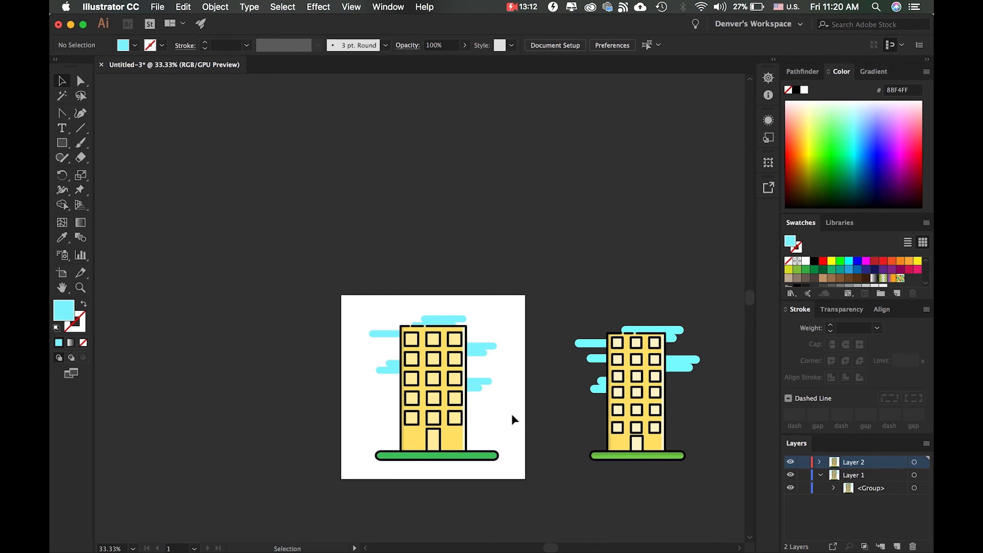
scroll(524, 442, down, 1)
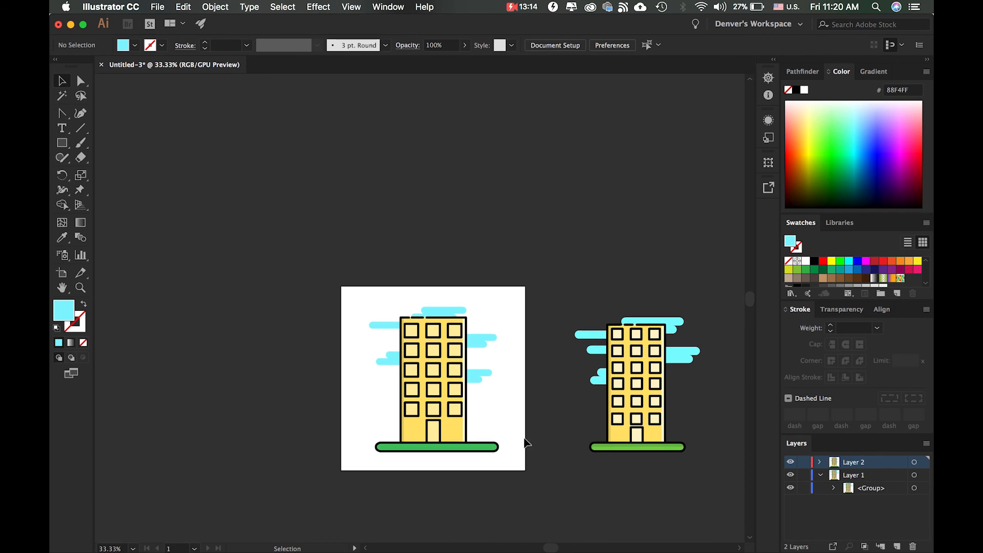
key(a)
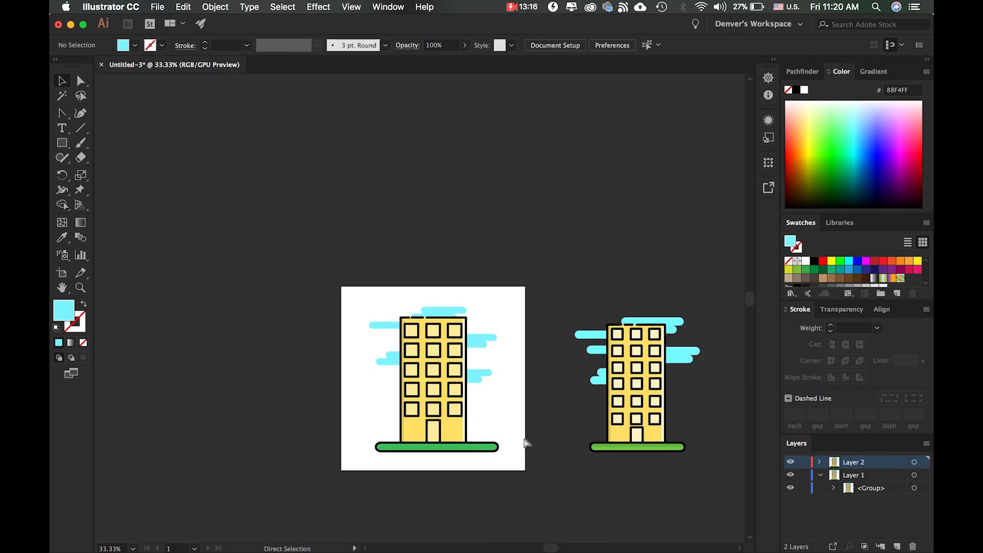